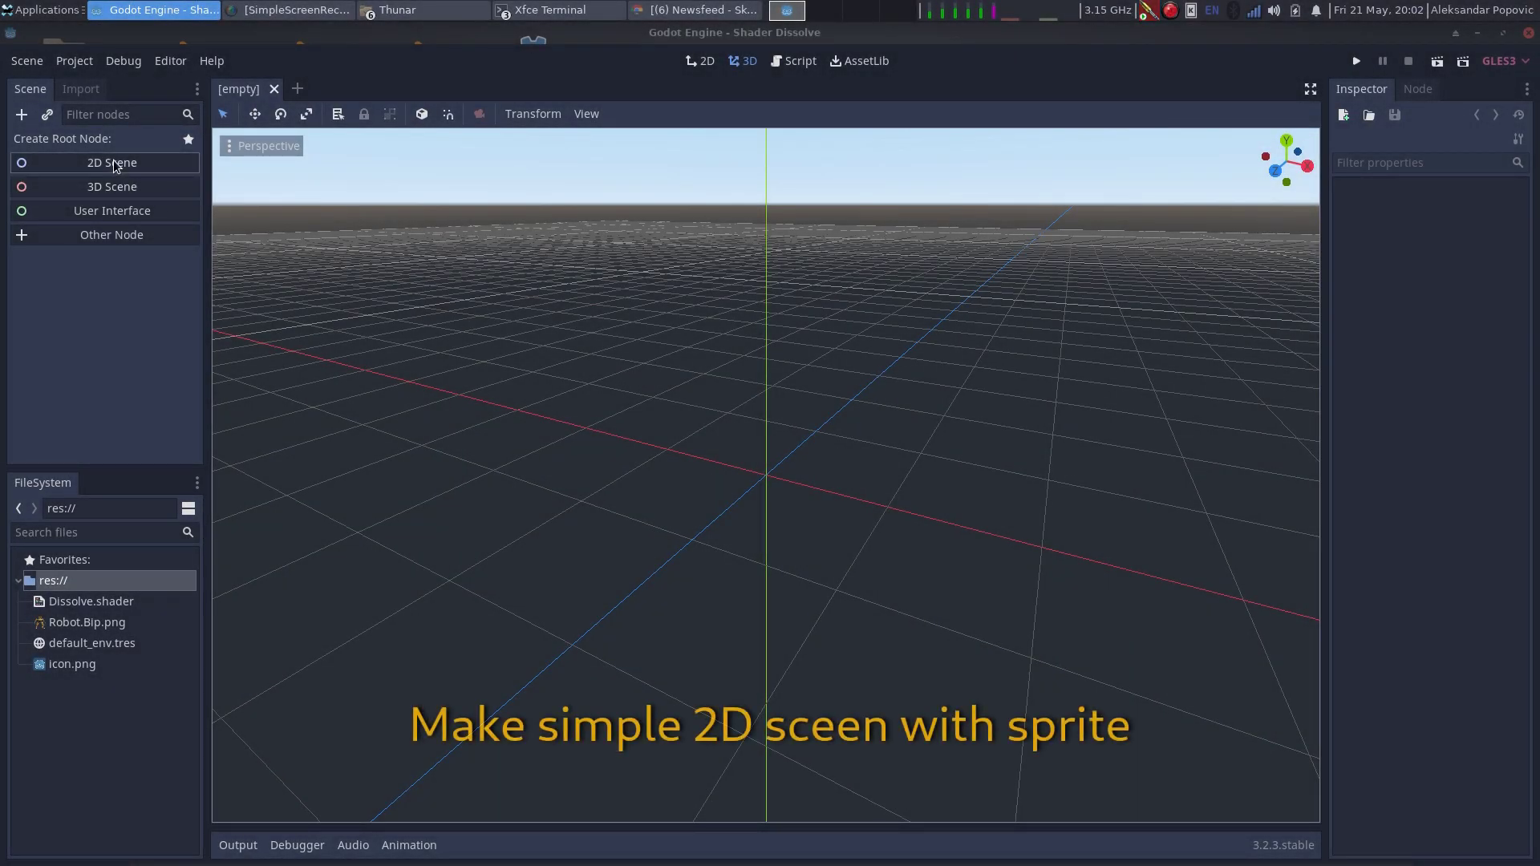
# Step: Create a 2D scene and rename its Node2D root to World
pyautogui.click(114, 164)
pyautogui.doubleClick(94, 141)
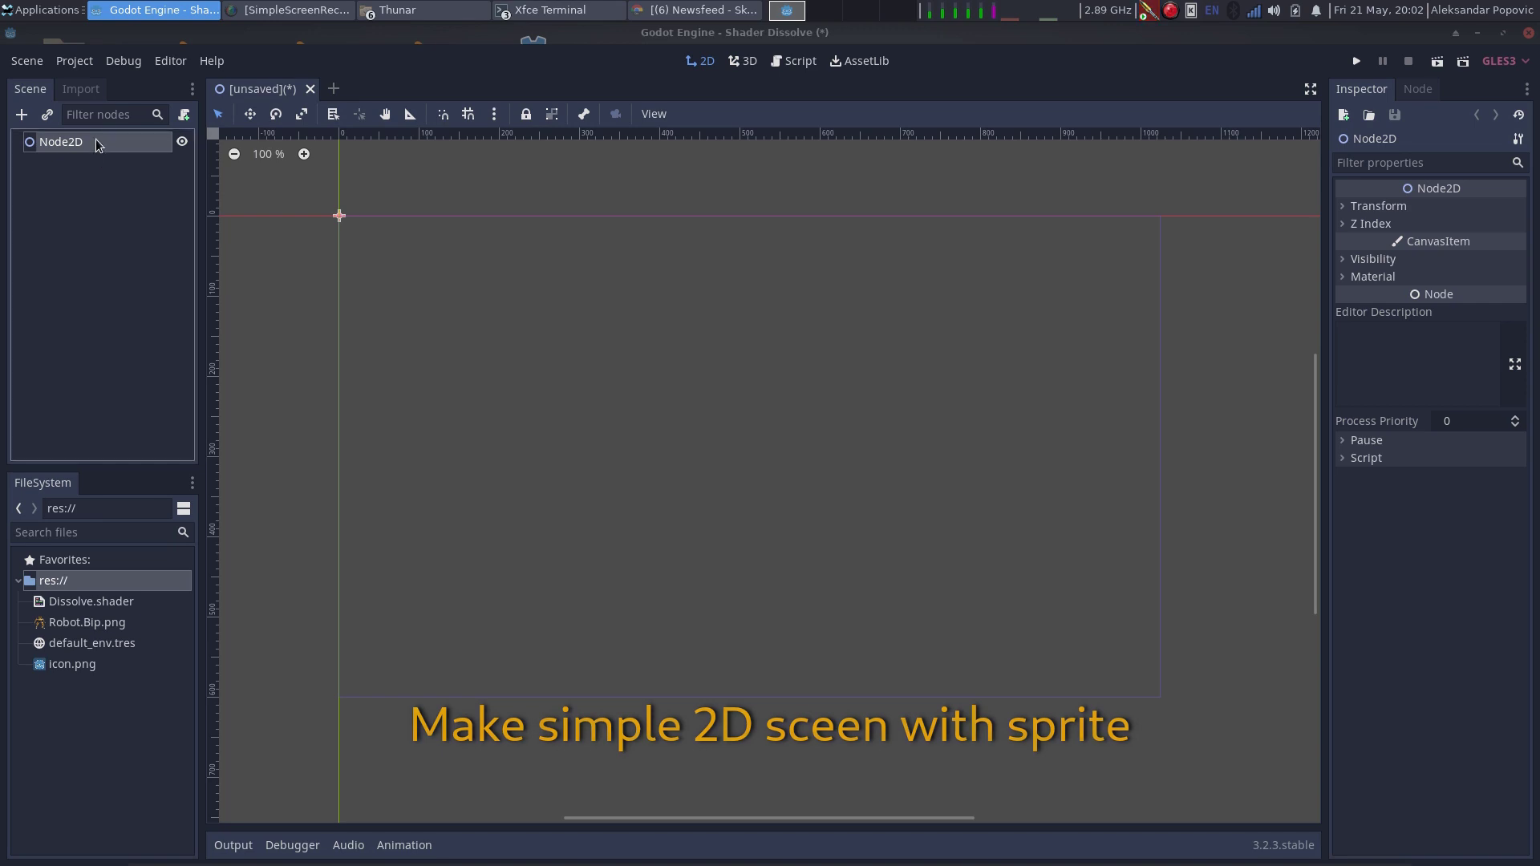
pyautogui.write('W')
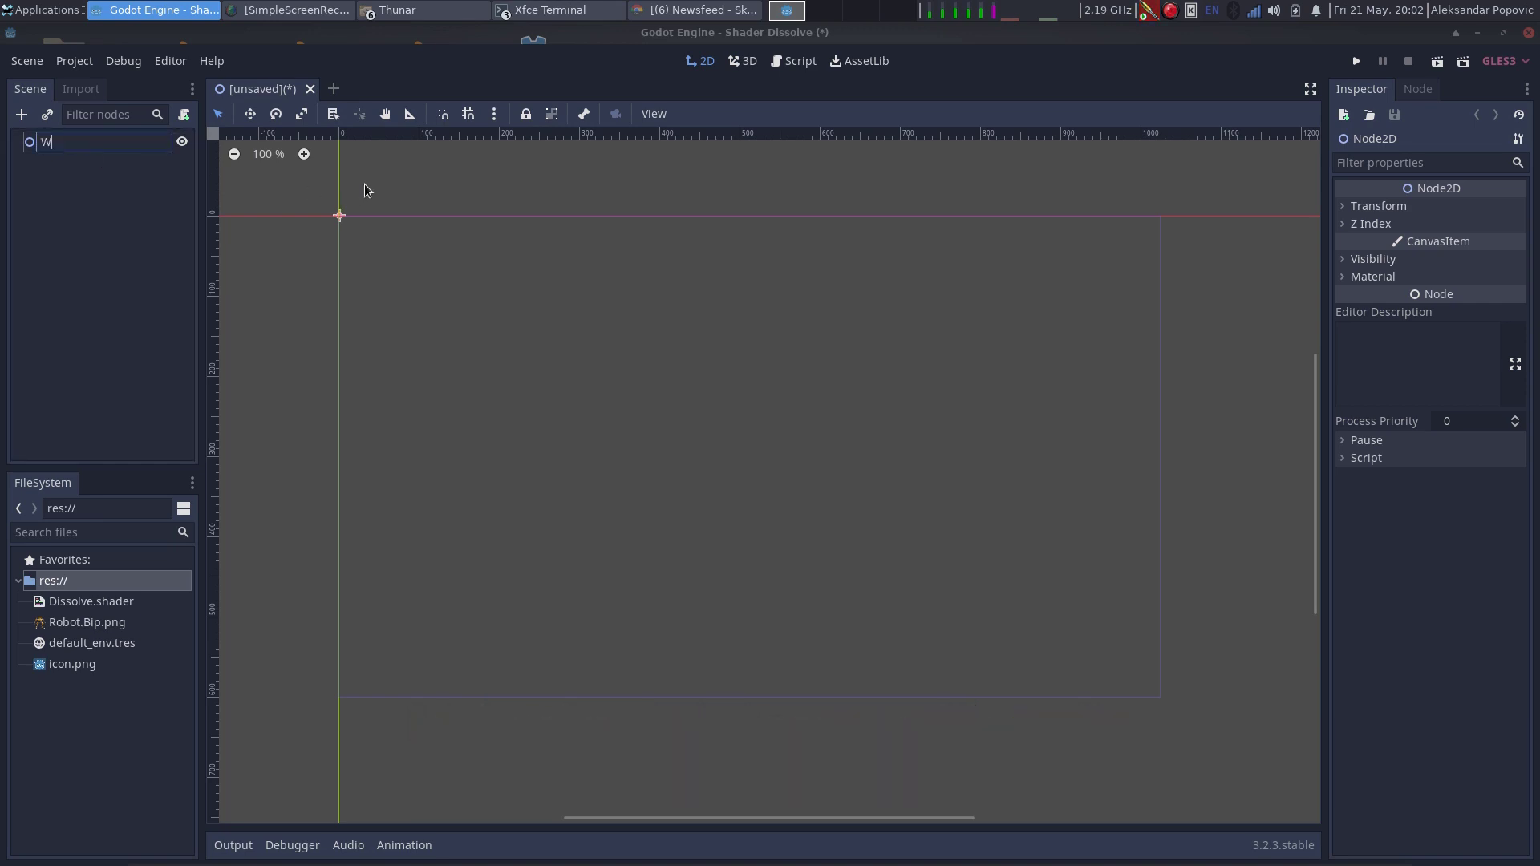
pyautogui.write('orld')
pyautogui.press('Return')
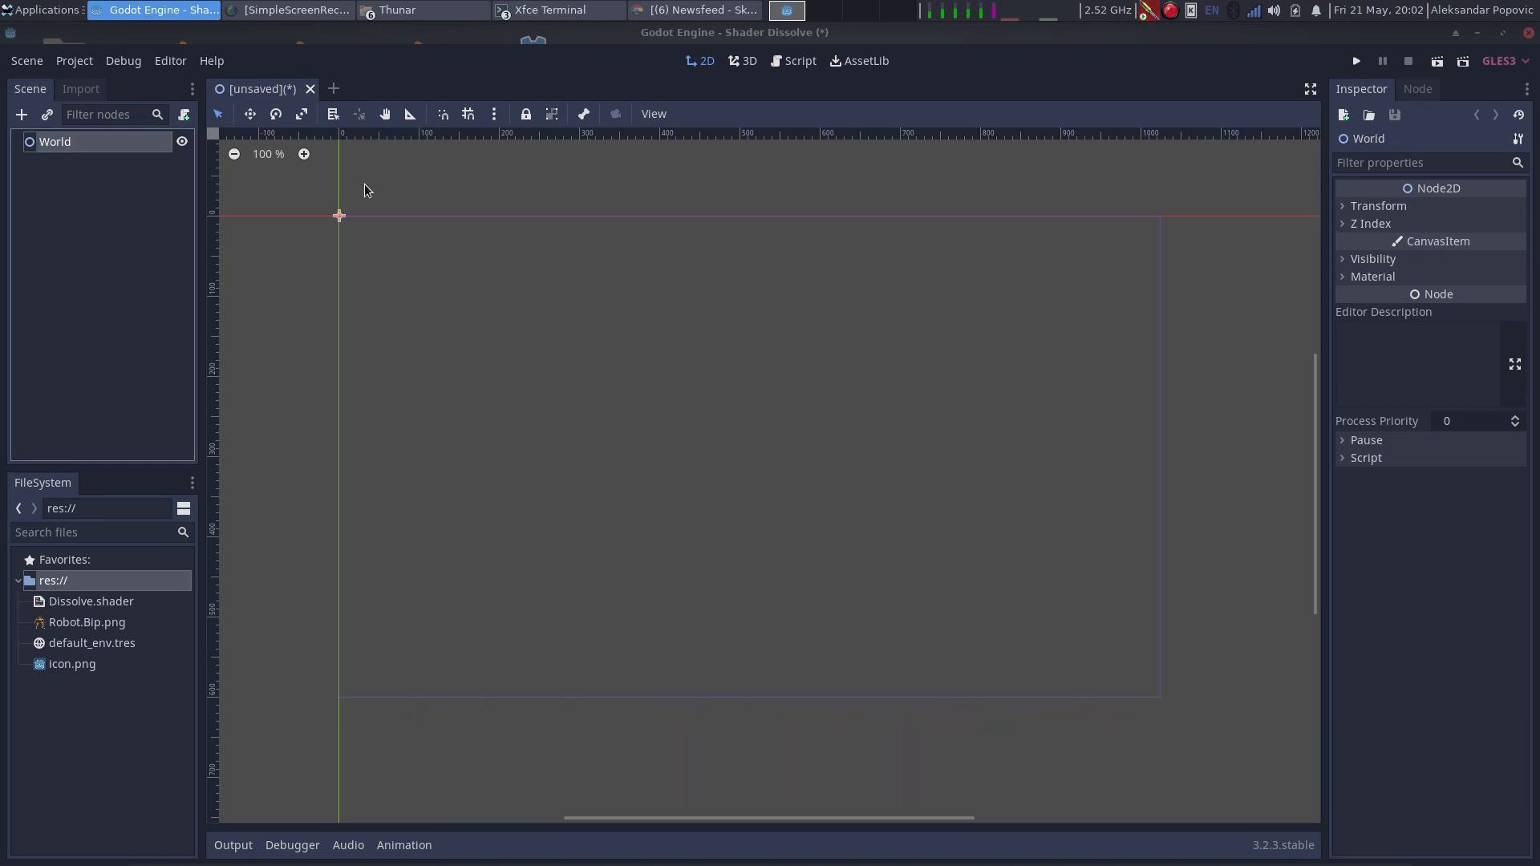
# Step: Drag Robot.Bip.png into the viewport as the RobotBip sprite and centre it in view
pyautogui.click(117, 623)
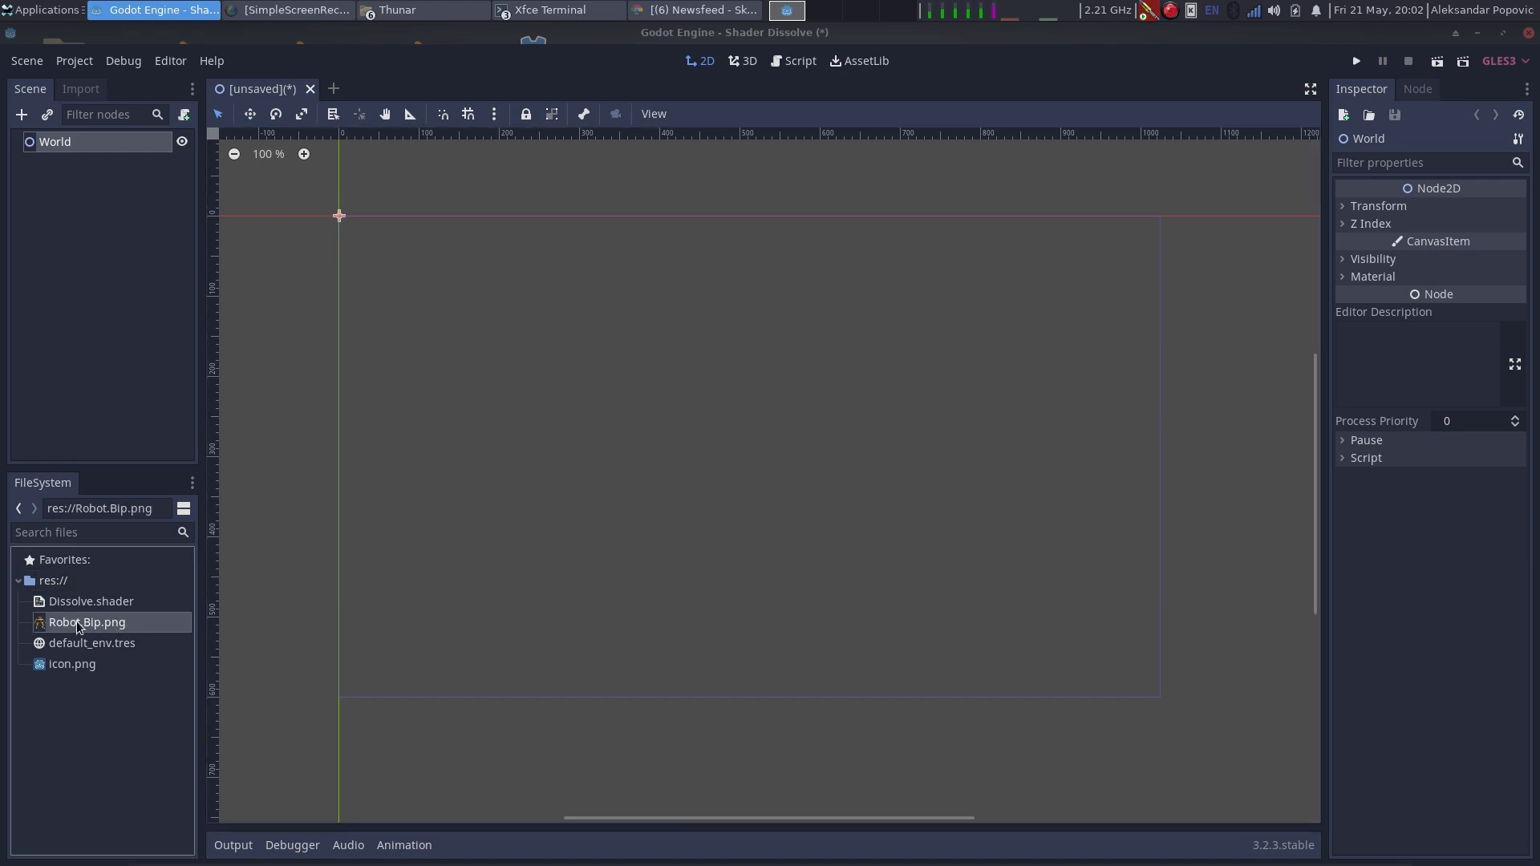
pyautogui.moveTo(79, 627); pyautogui.dragTo(727, 435)
pyautogui.scroll(3, 782, 460)
pyautogui.scroll(2, 781, 461)
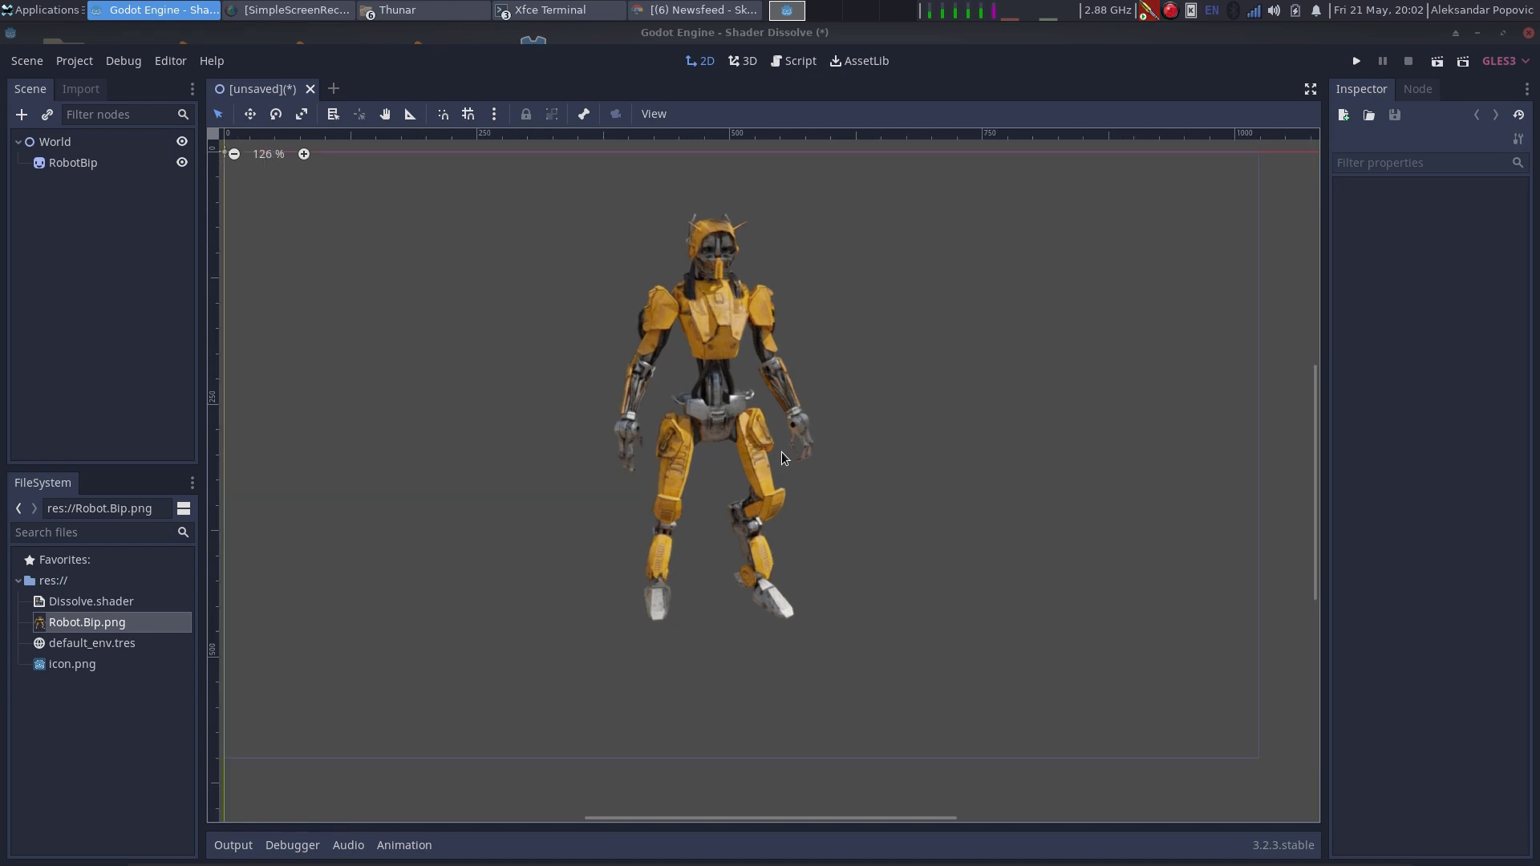
pyautogui.scroll(3, 769, 389)
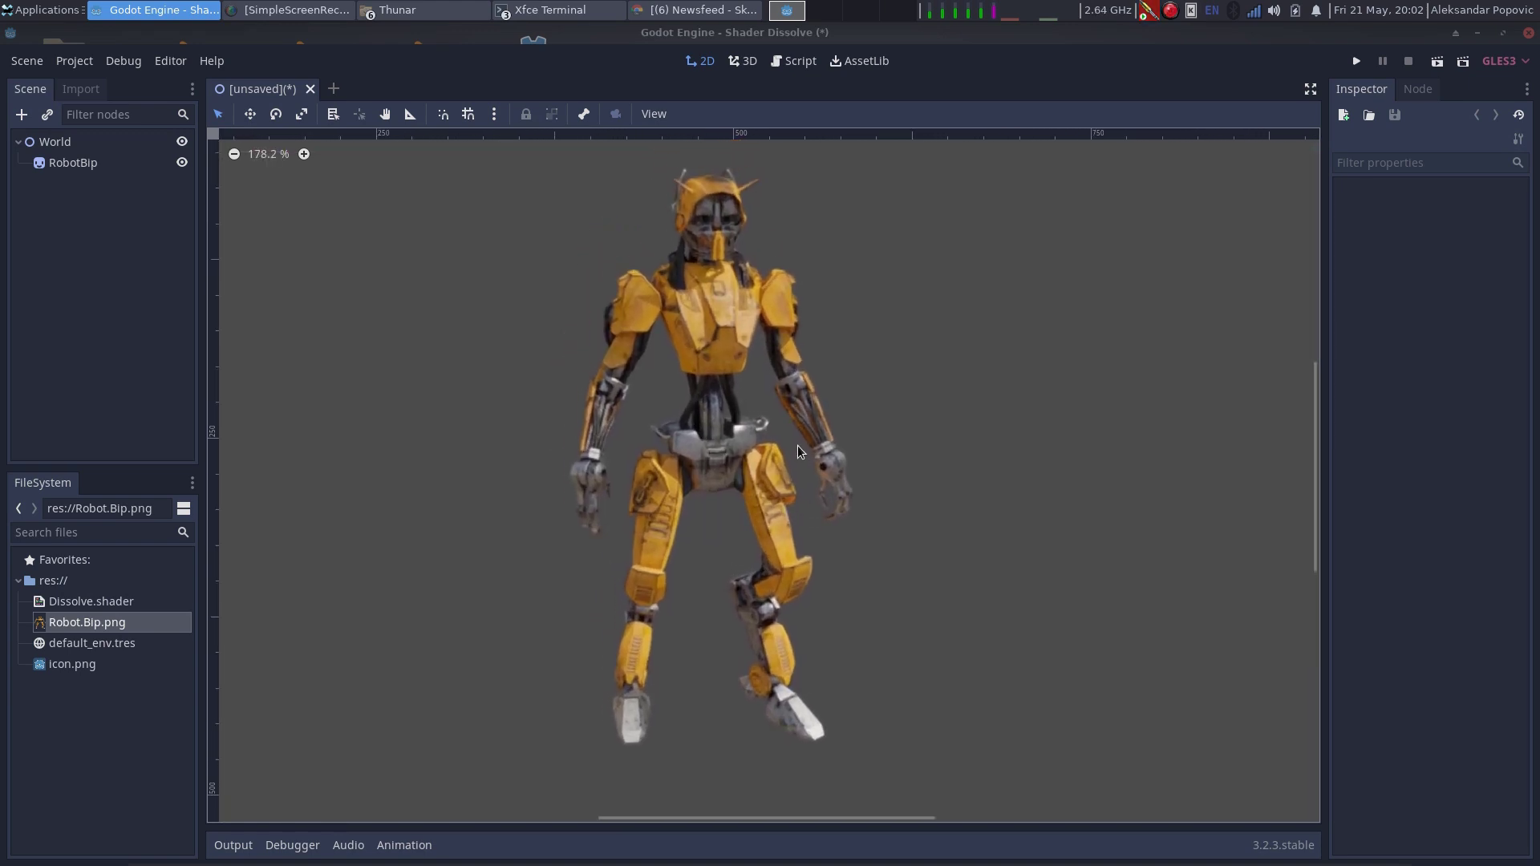
pyautogui.moveTo(850, 432); pyautogui.dragTo(862, 437, button='middle')
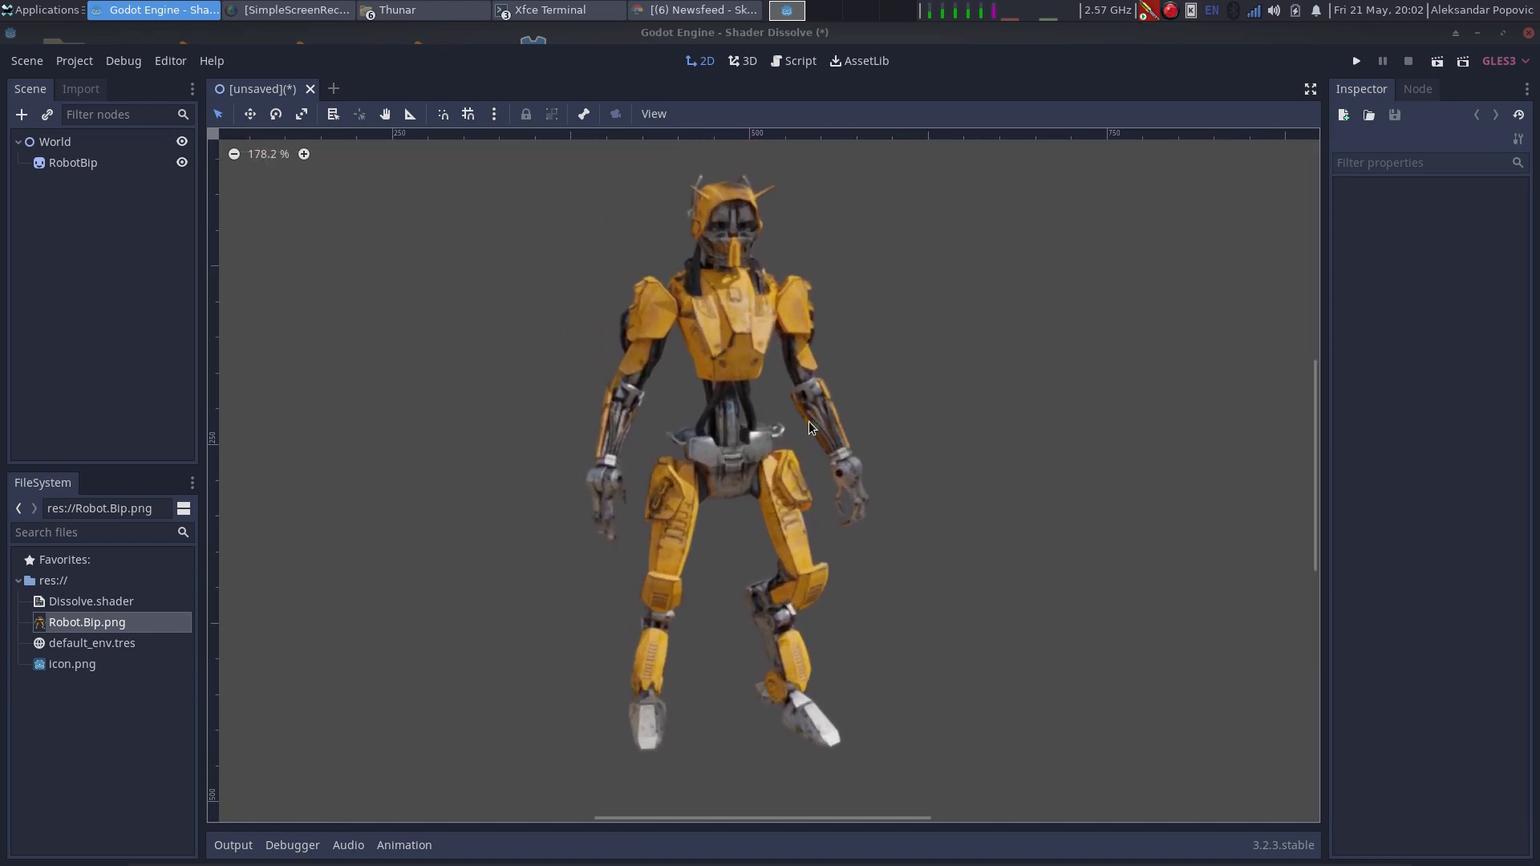
pyautogui.click(711, 353)
pyautogui.click(972, 480)
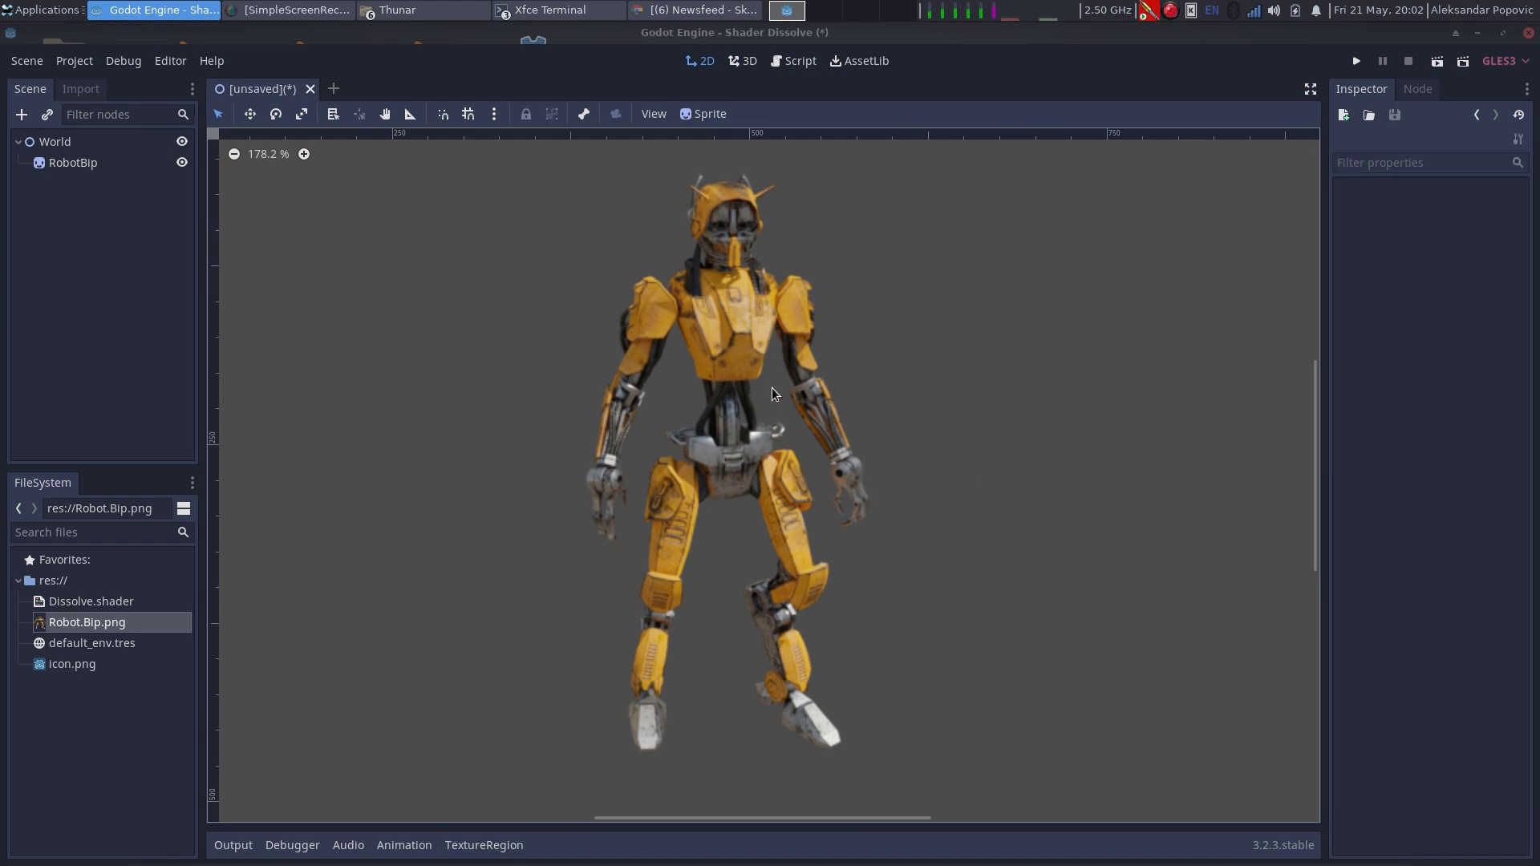
pyautogui.click(850, 406)
pyautogui.click(1004, 399)
# Step: Select the RobotBip sprite and expand its Material section in the Inspector
pyautogui.click(749, 348)
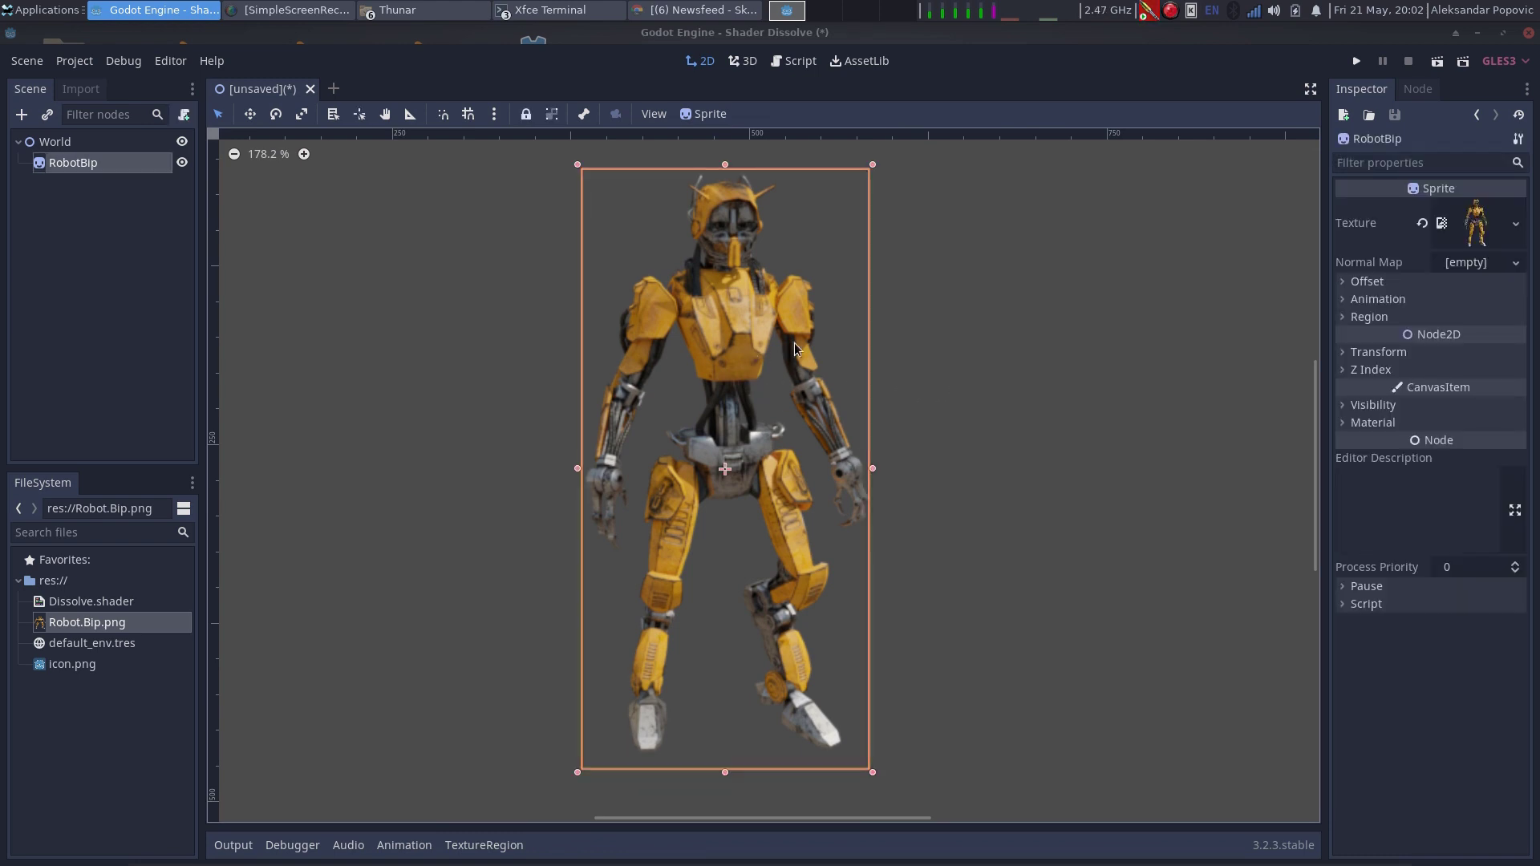
pyautogui.click(1345, 425)
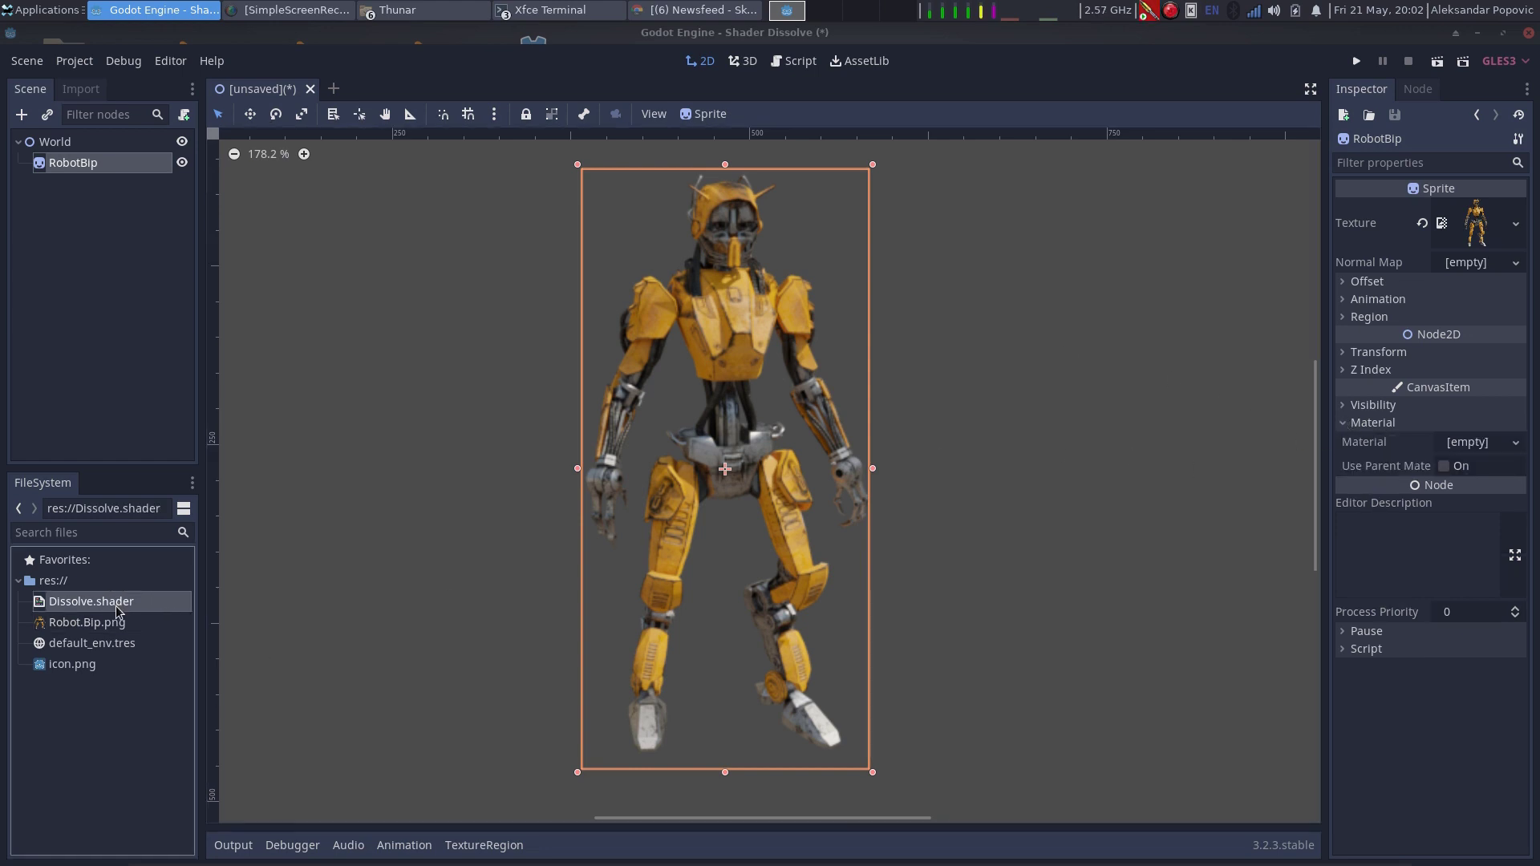
pyautogui.click(120, 606)
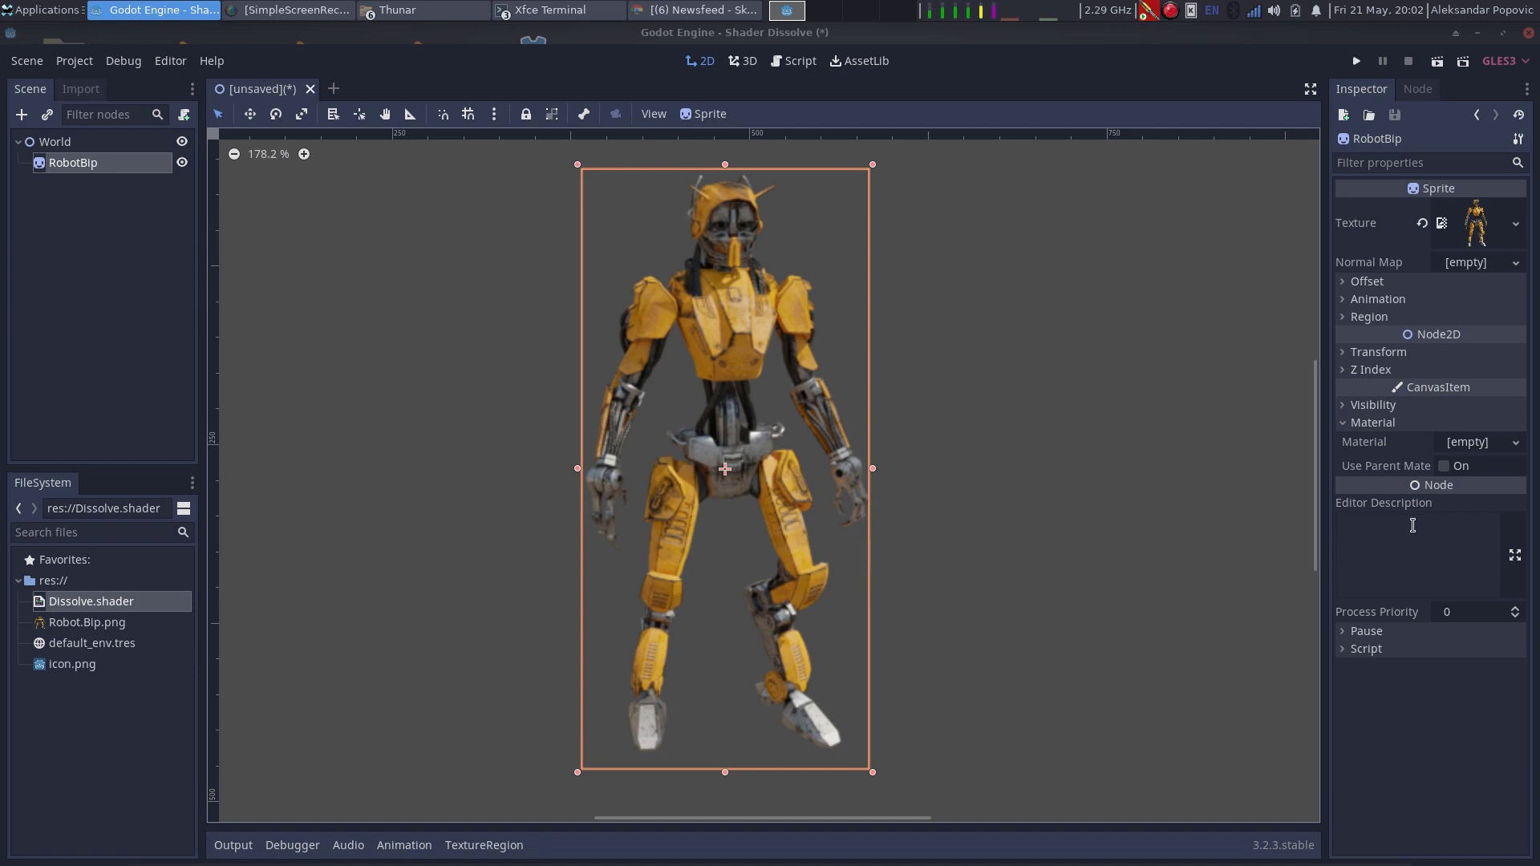
pyautogui.click(1172, 494)
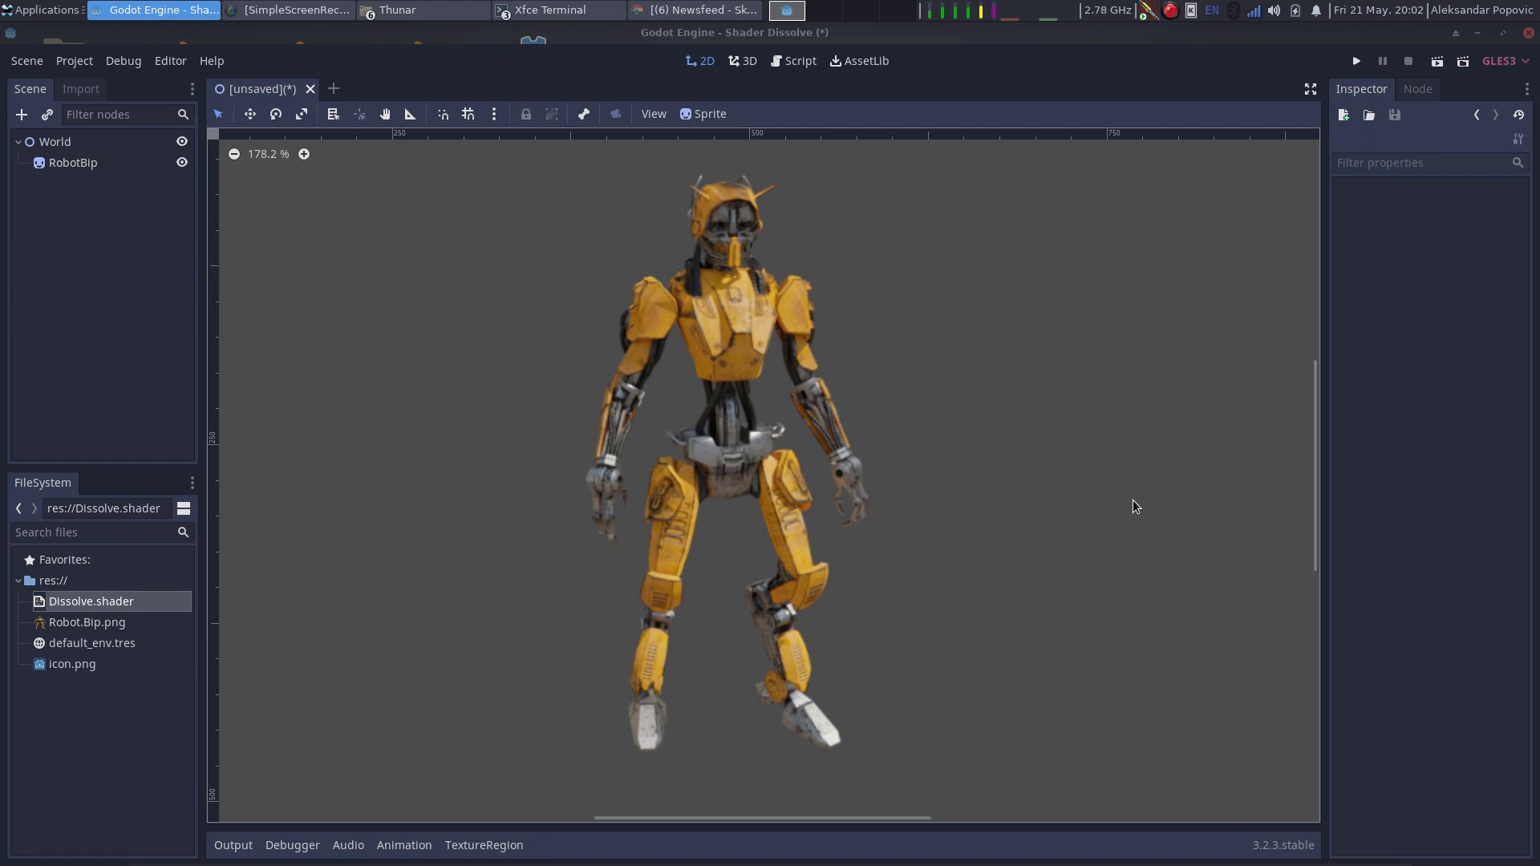
pyautogui.click(751, 491)
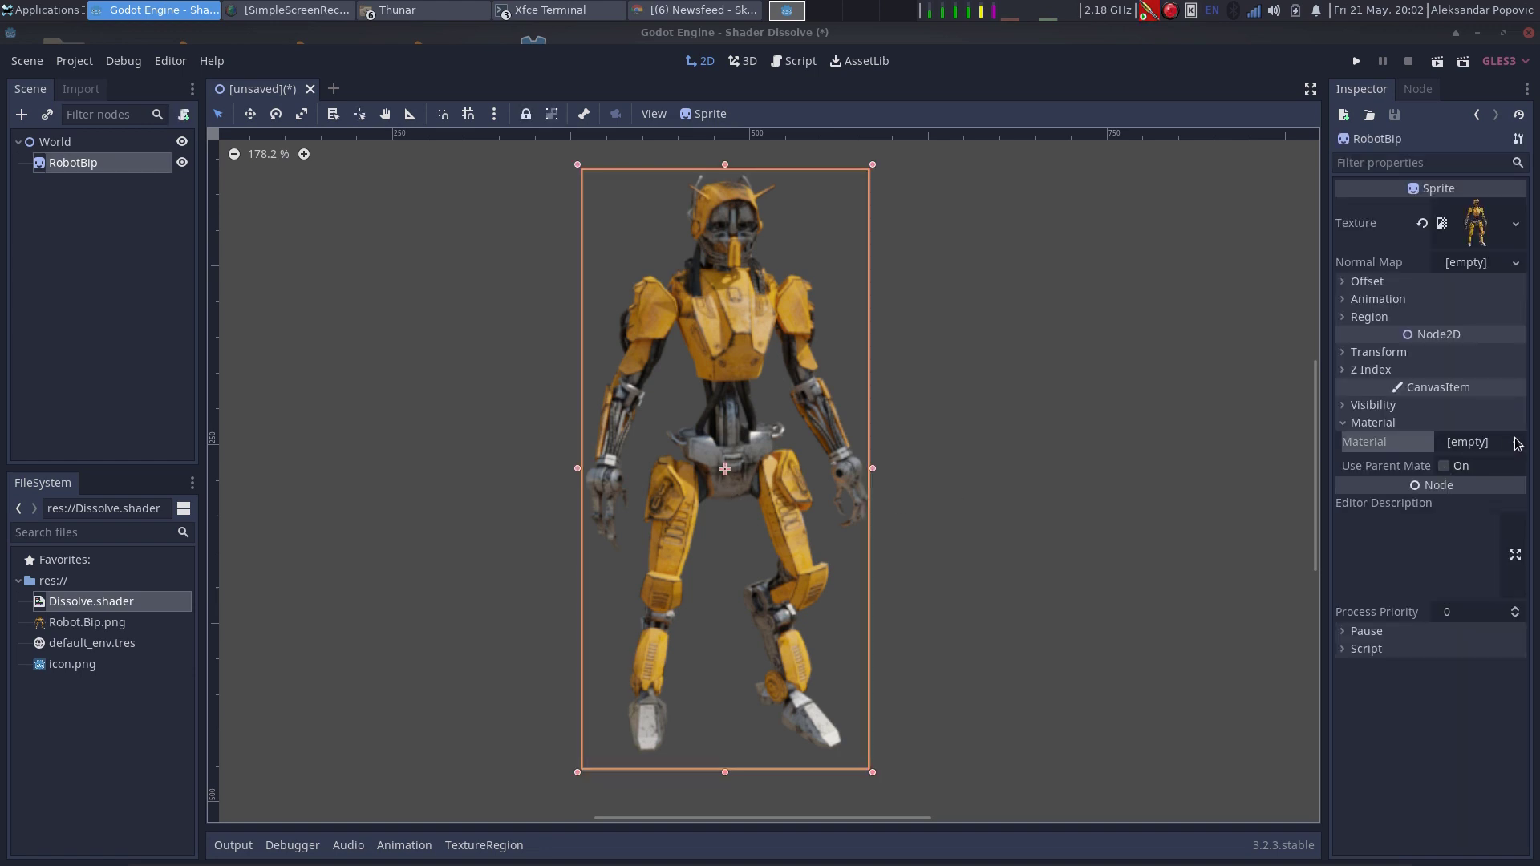
# Step: Assign a New ShaderMaterial to the sprite and expand it, leaving its Shader empty
pyautogui.click(1519, 442)
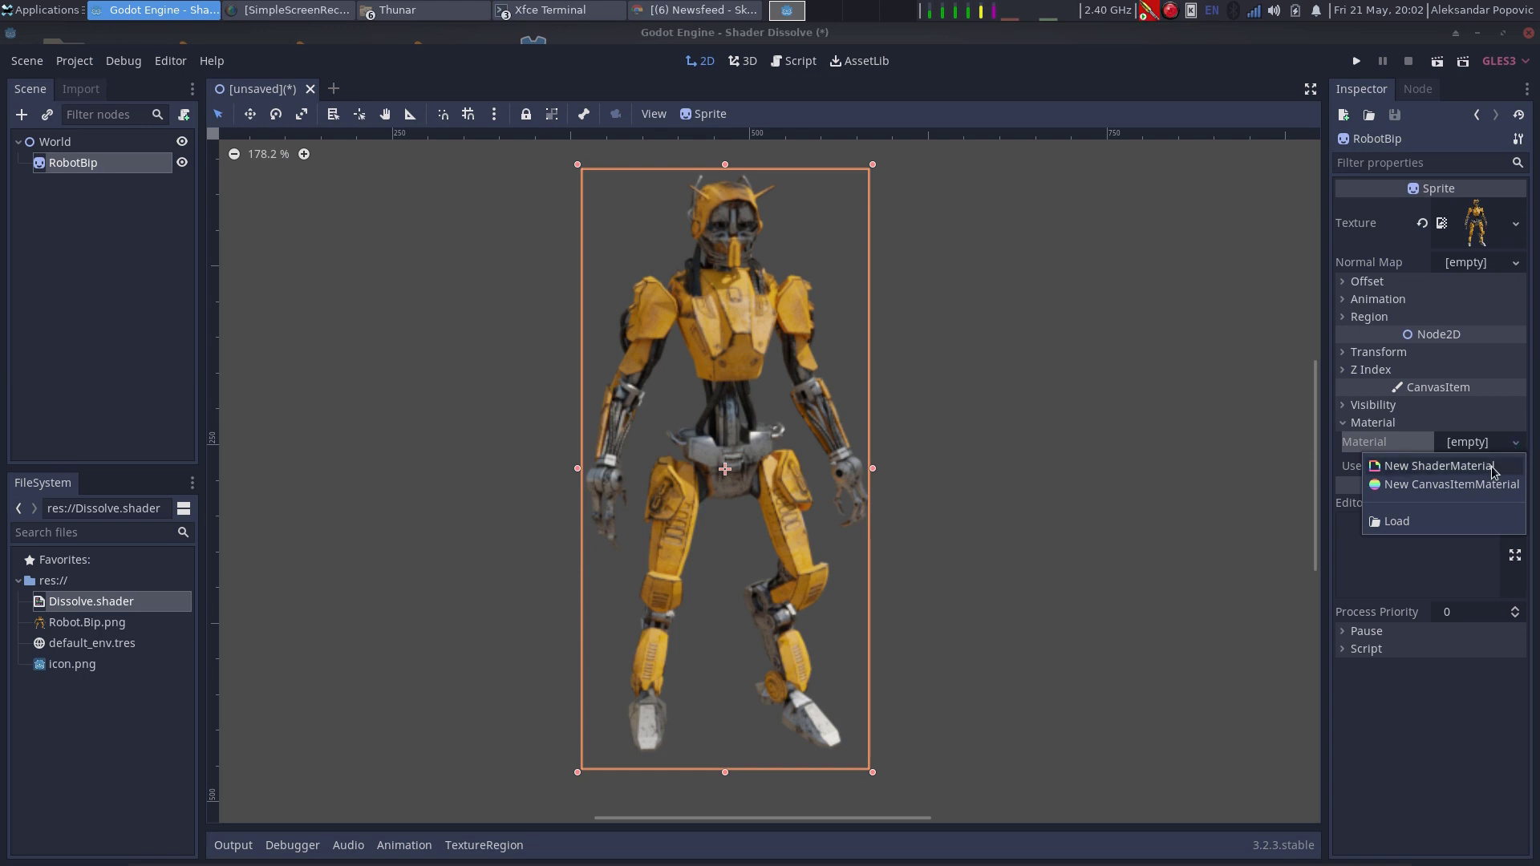
pyautogui.click(1494, 467)
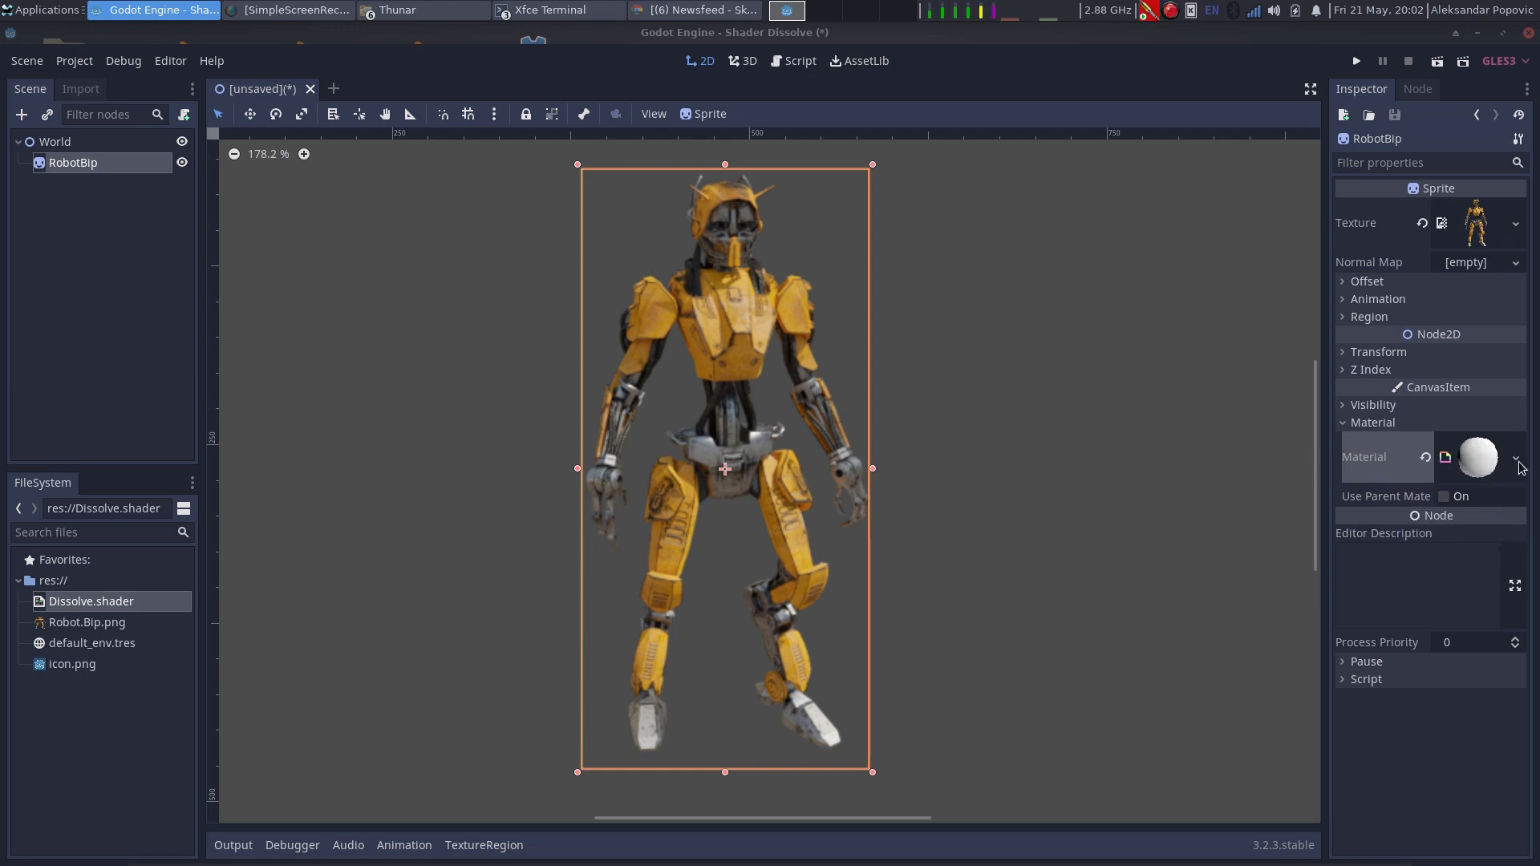
pyautogui.click(1518, 464)
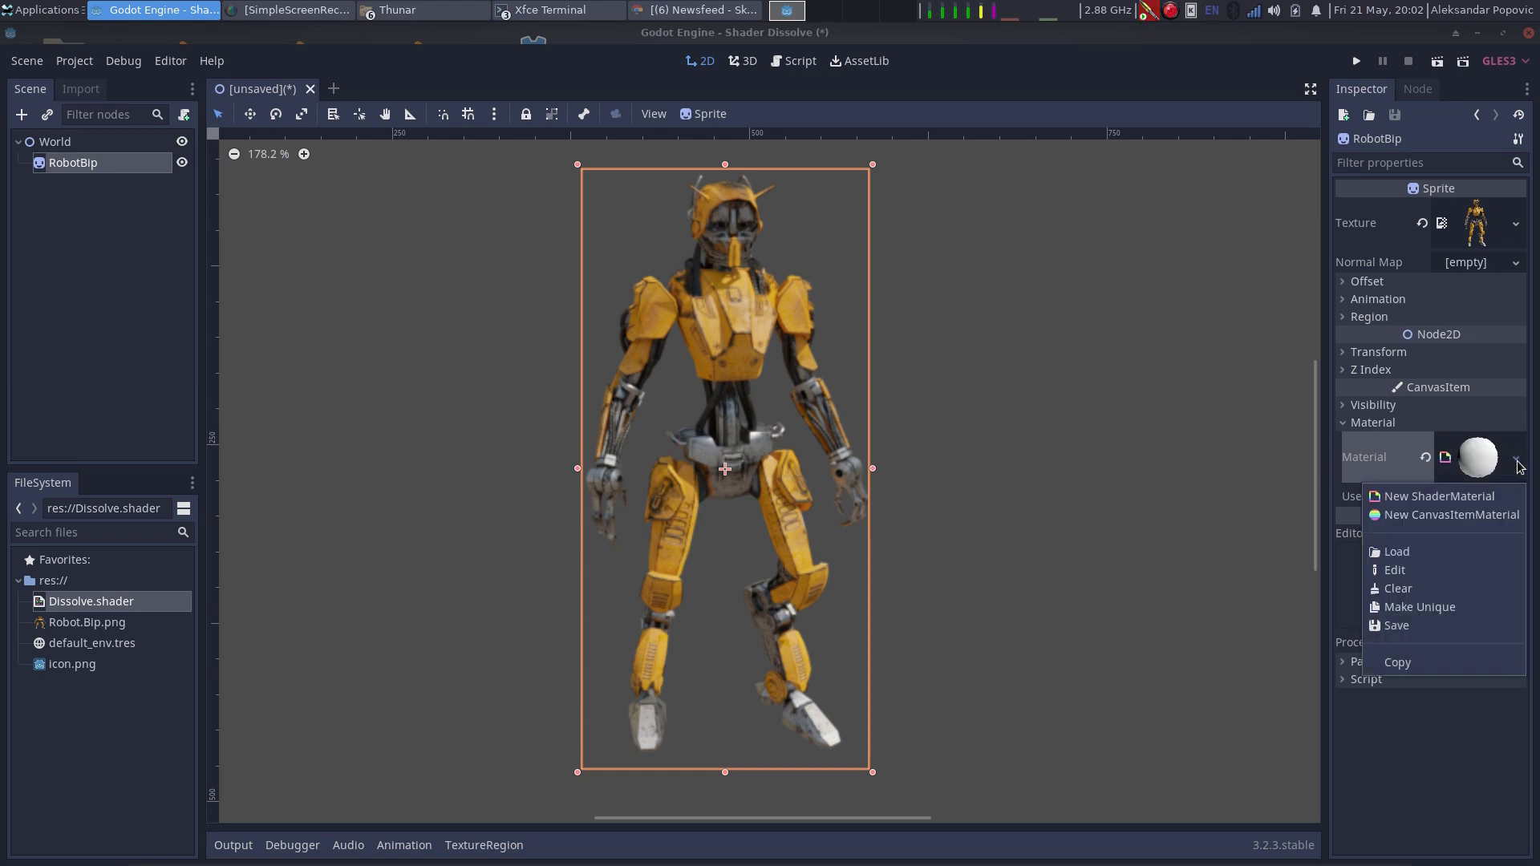
pyautogui.click(1494, 497)
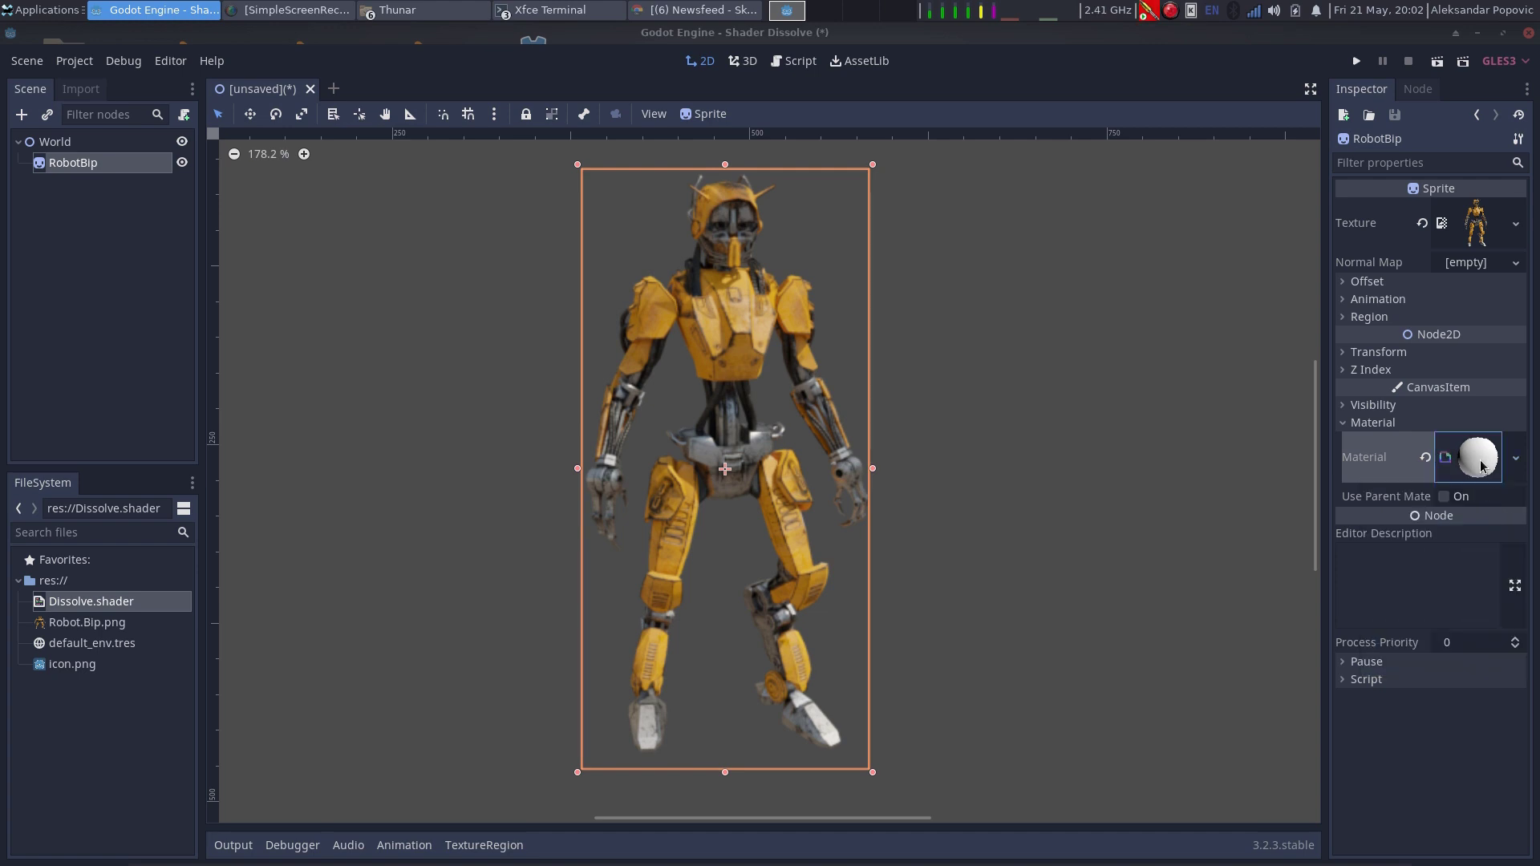
pyautogui.click(1482, 463)
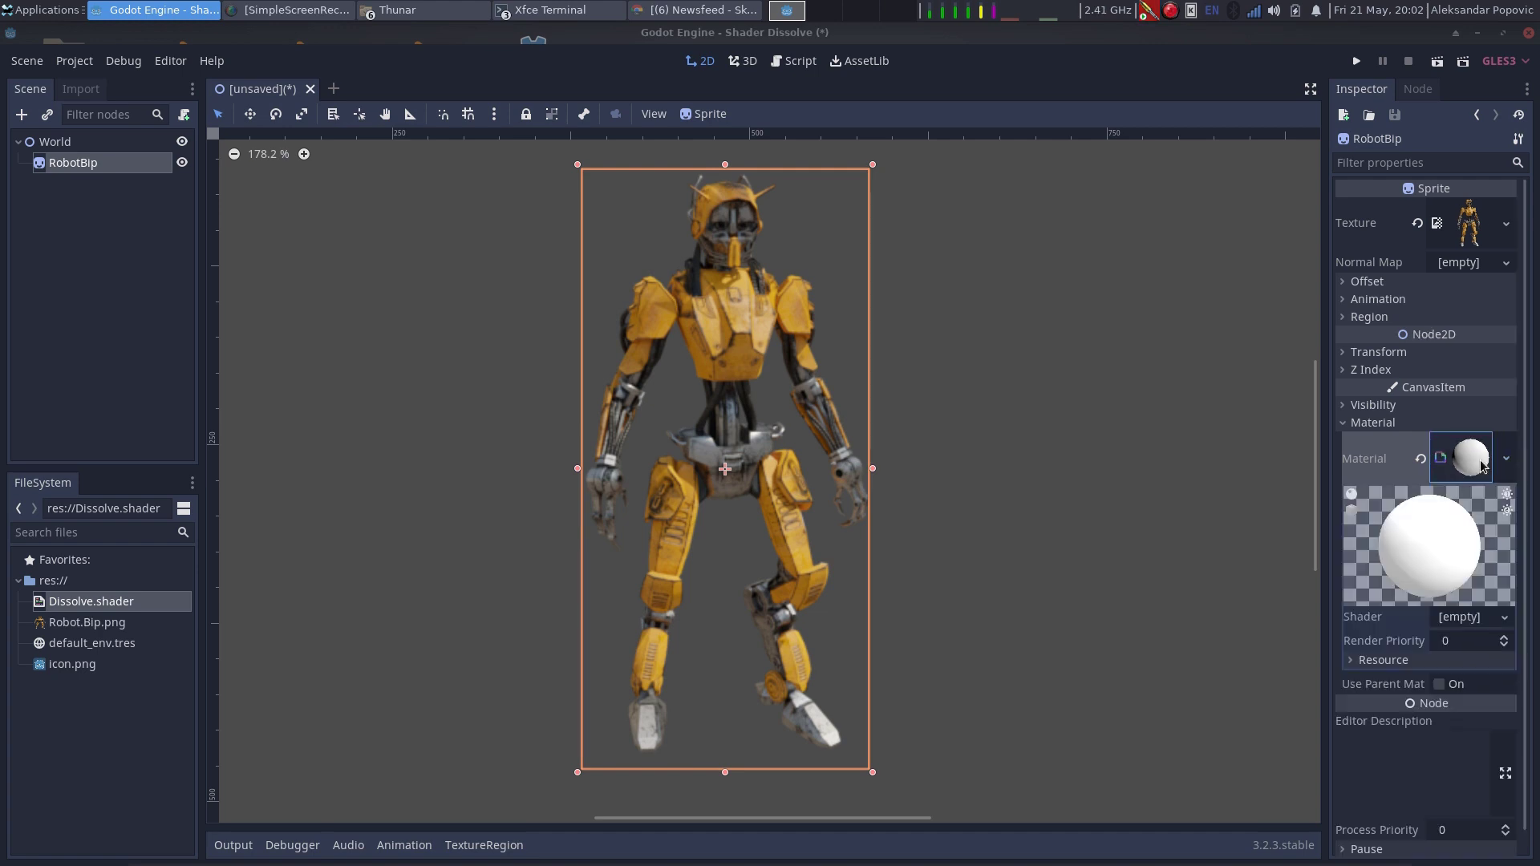
pyautogui.click(1481, 618)
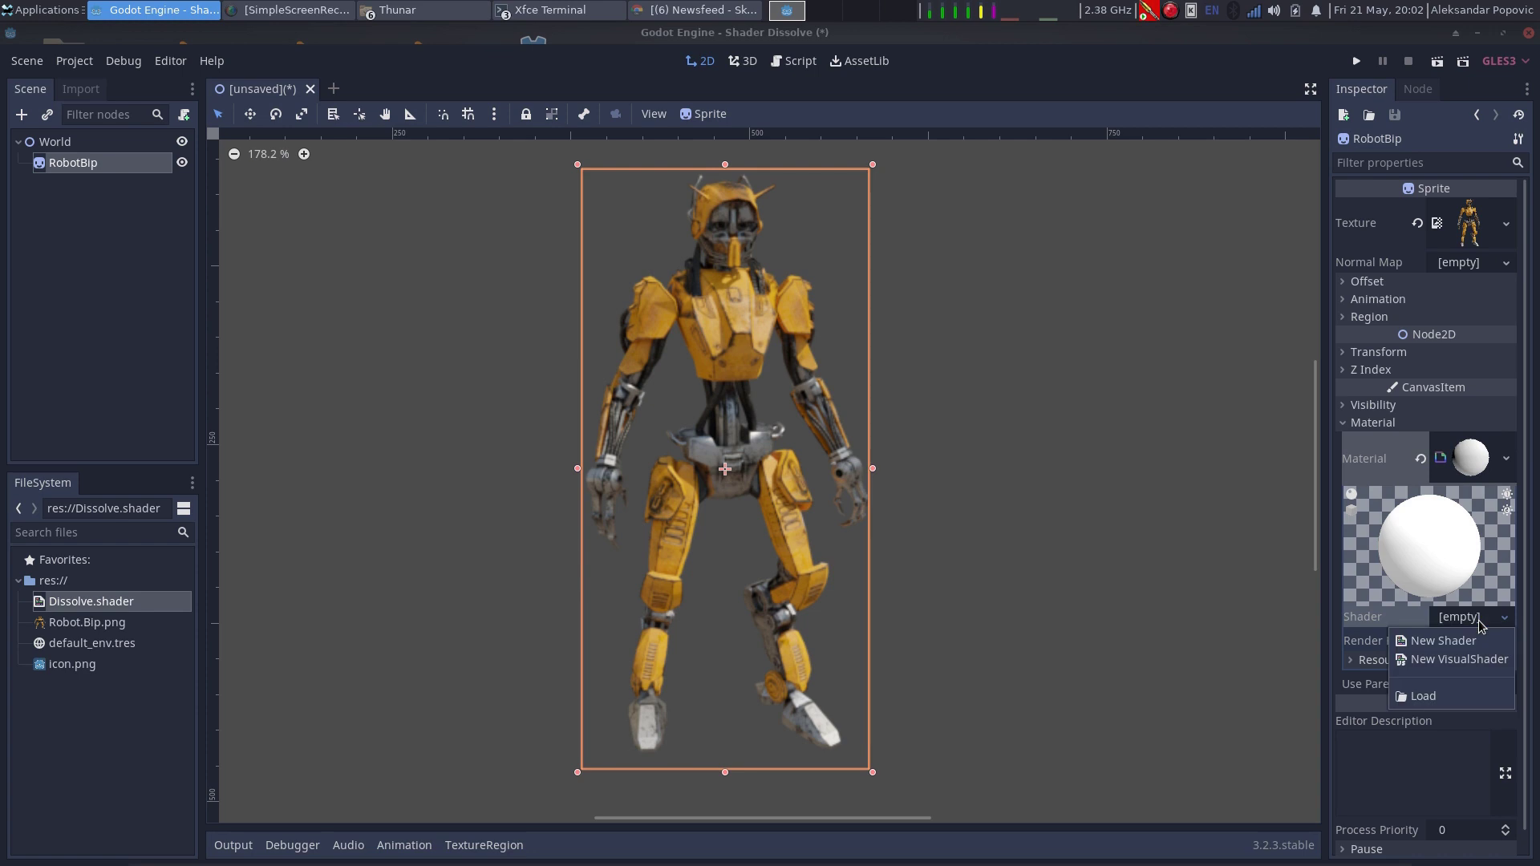
pyautogui.click(1213, 588)
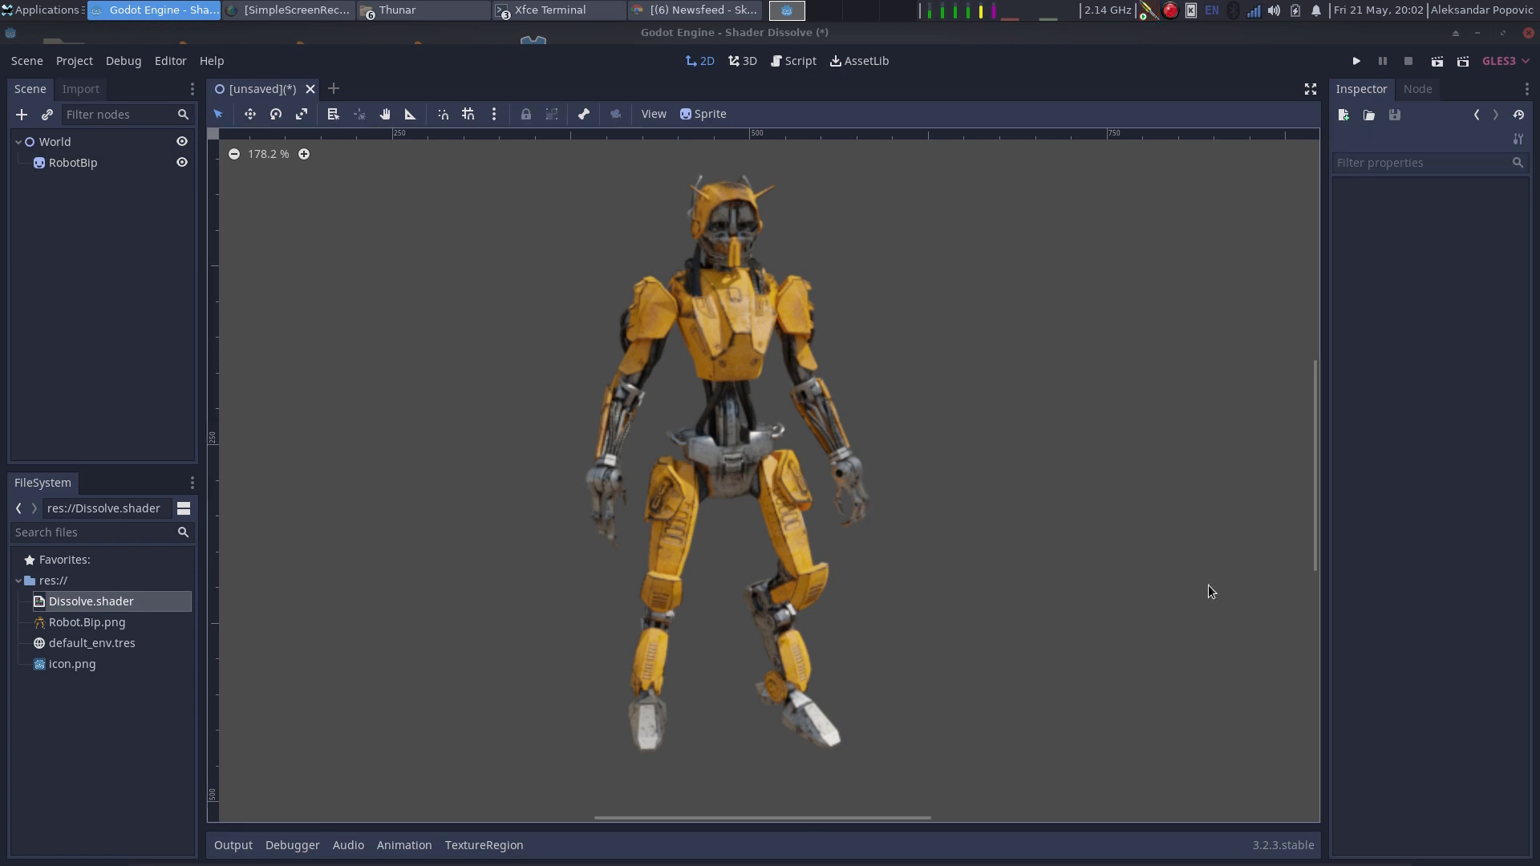
pyautogui.click(757, 446)
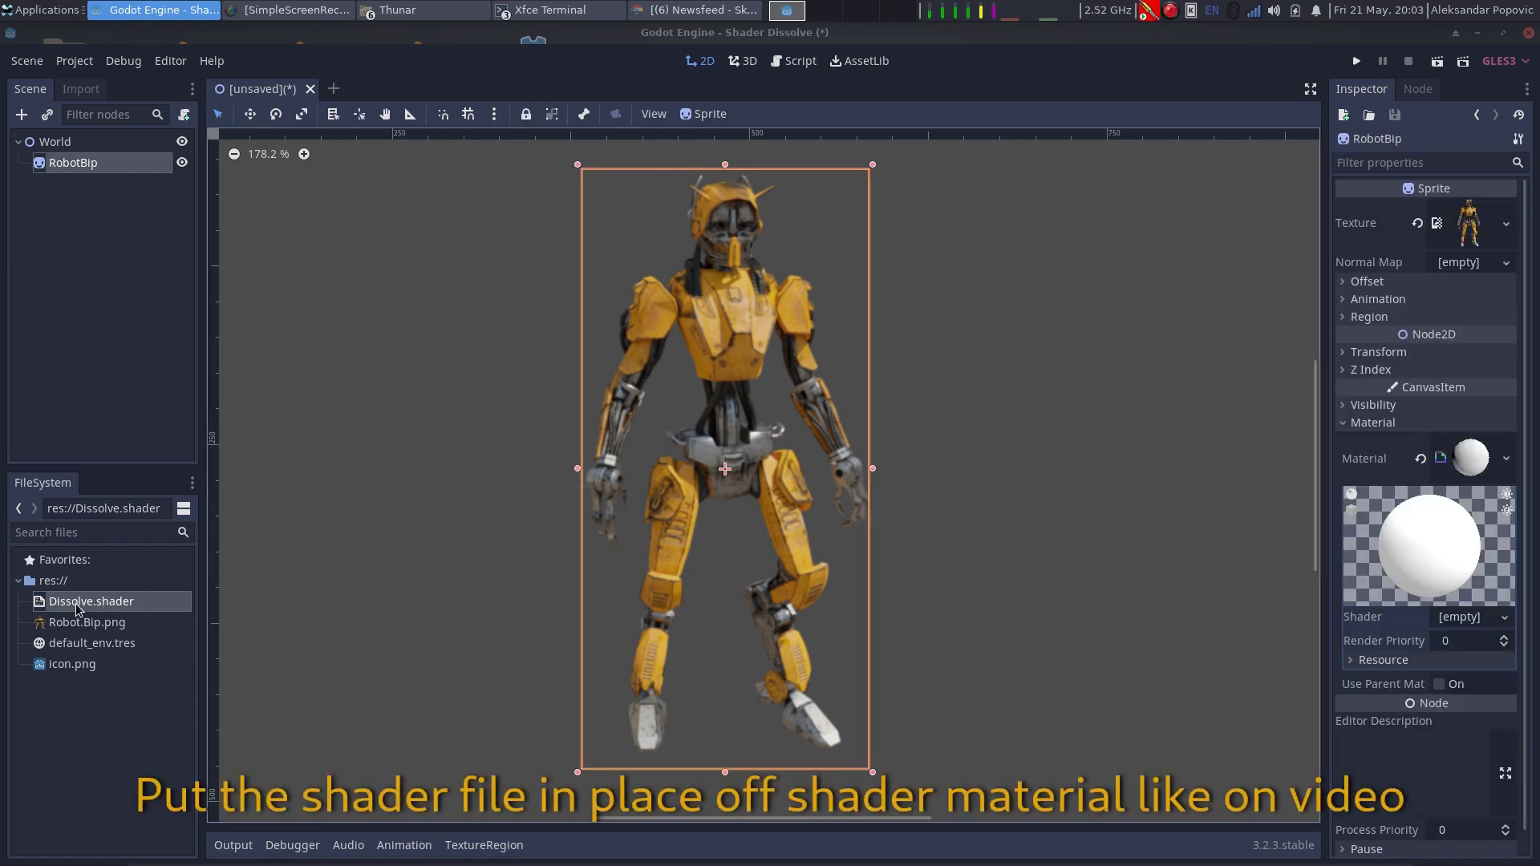
# Step: Drop Dissolve.shader onto the material's Shader field and expand Shader Param to expose Noise
pyautogui.moveTo(81, 603)
pyautogui.mouseDown()
pyautogui.moveTo(527, 555)
pyautogui.moveTo(1456, 620)
pyautogui.mouseUp()
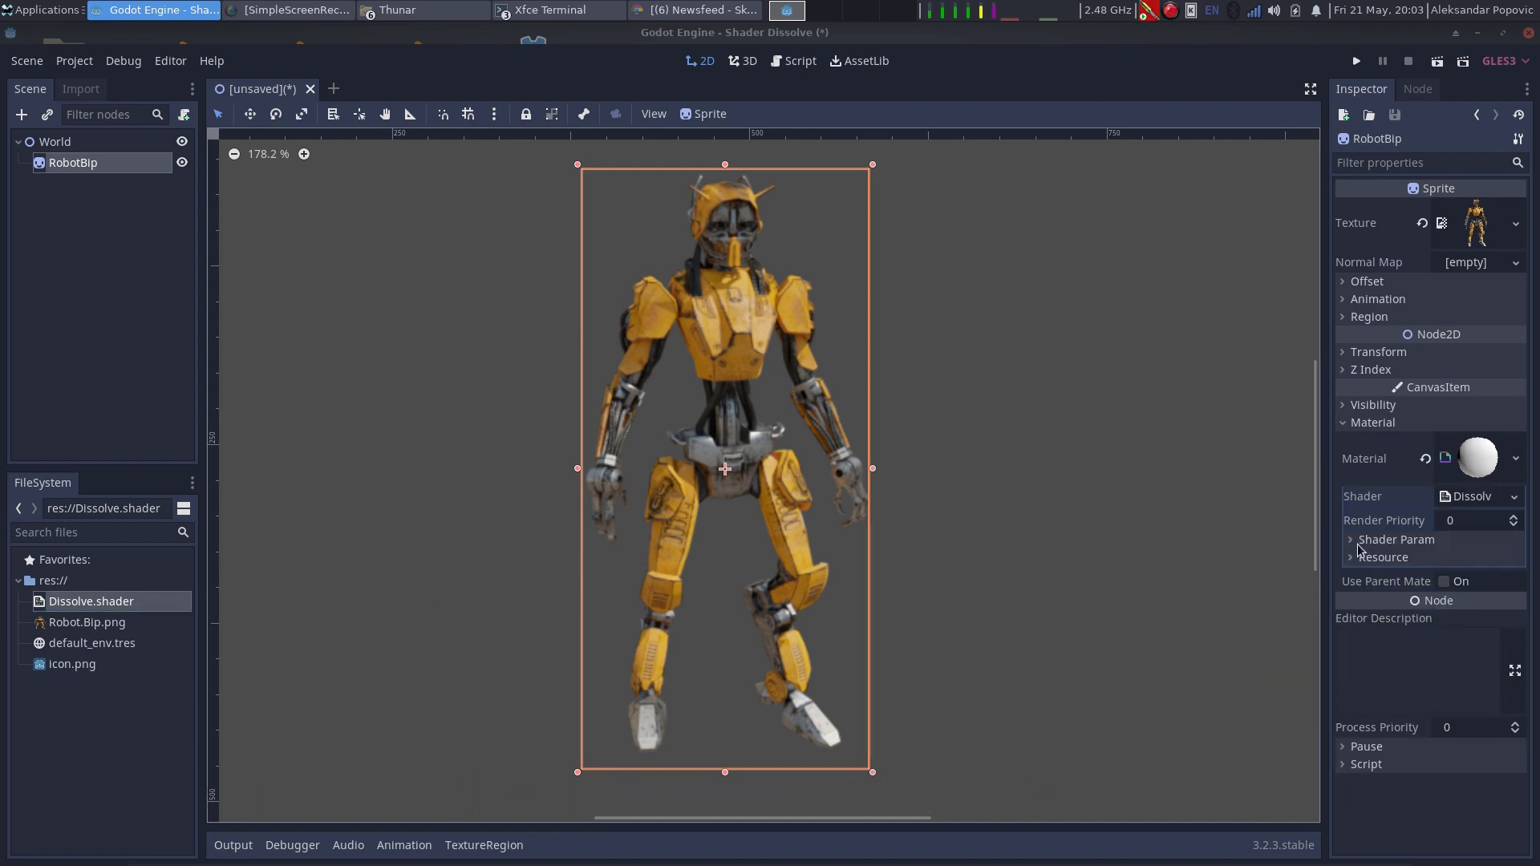
pyautogui.click(1361, 542)
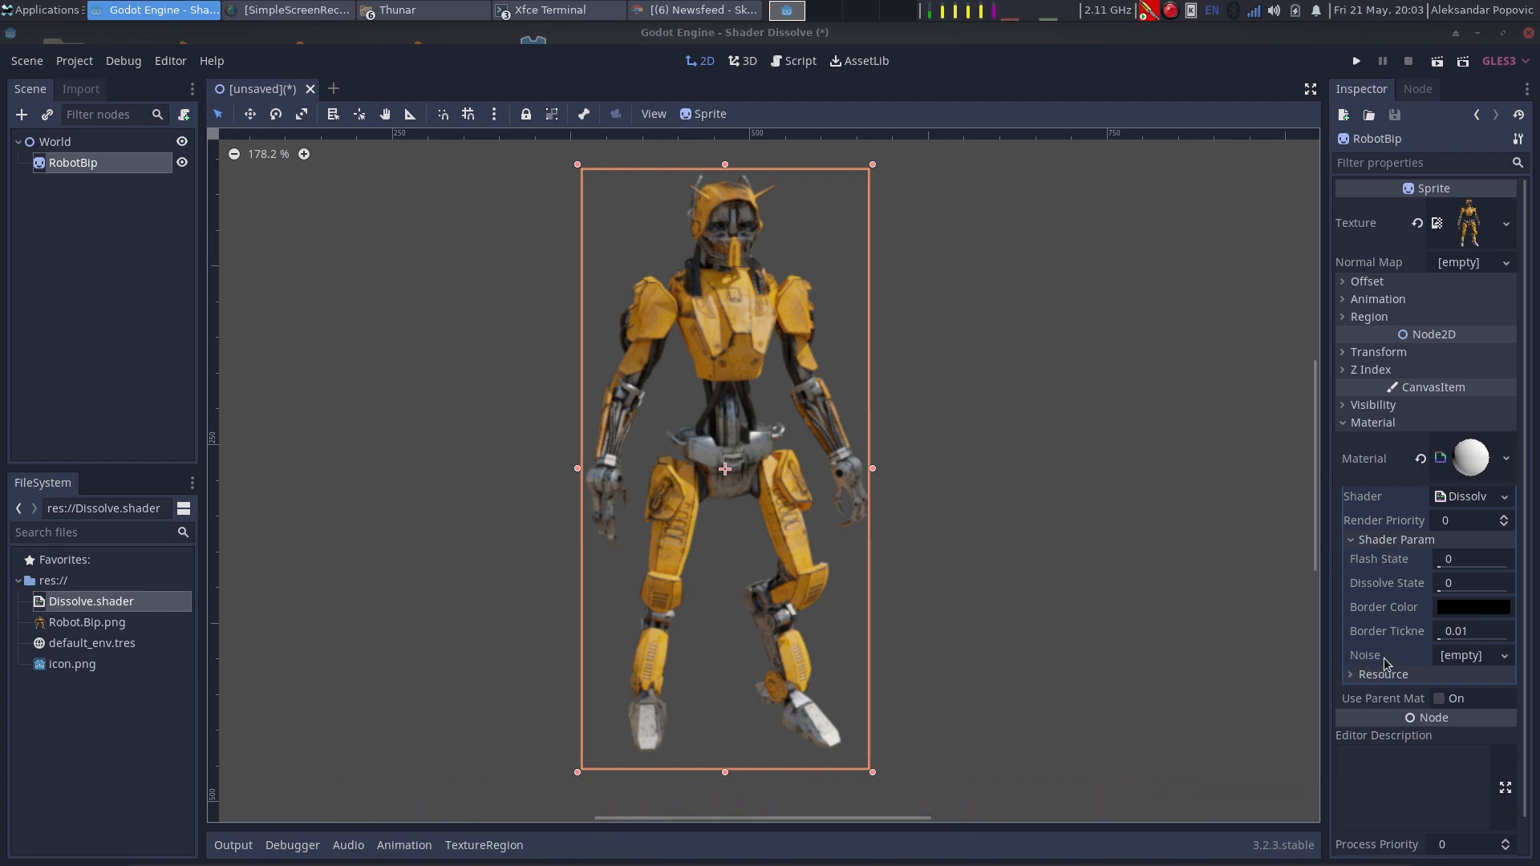
pyautogui.click(1480, 656)
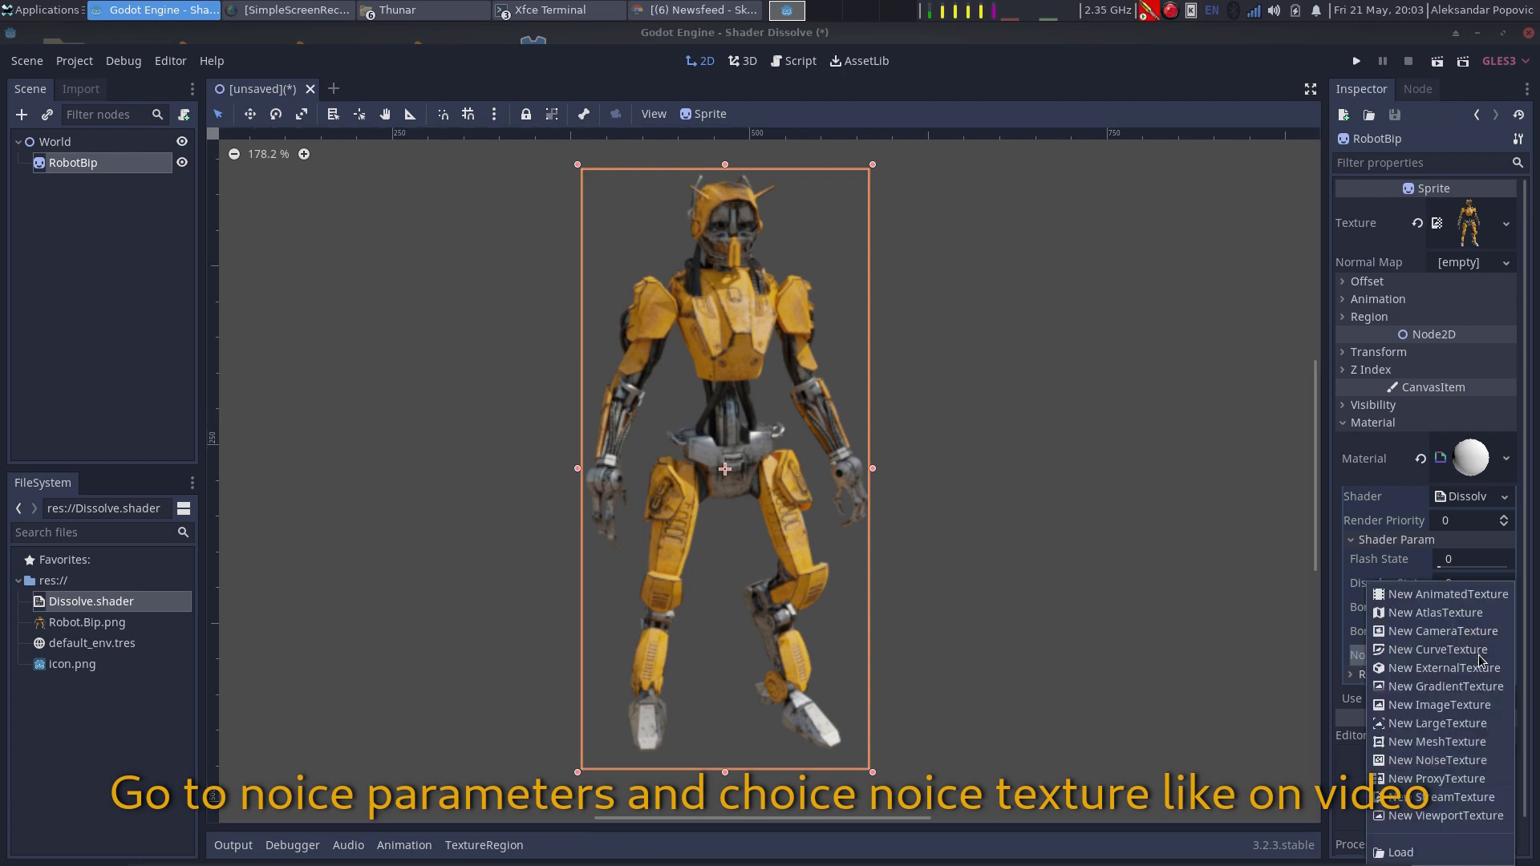
# Step: Fill Noise with a new 512×512 NoiseTexture driven by a new OpenSimplexNoise
pyautogui.click(1469, 762)
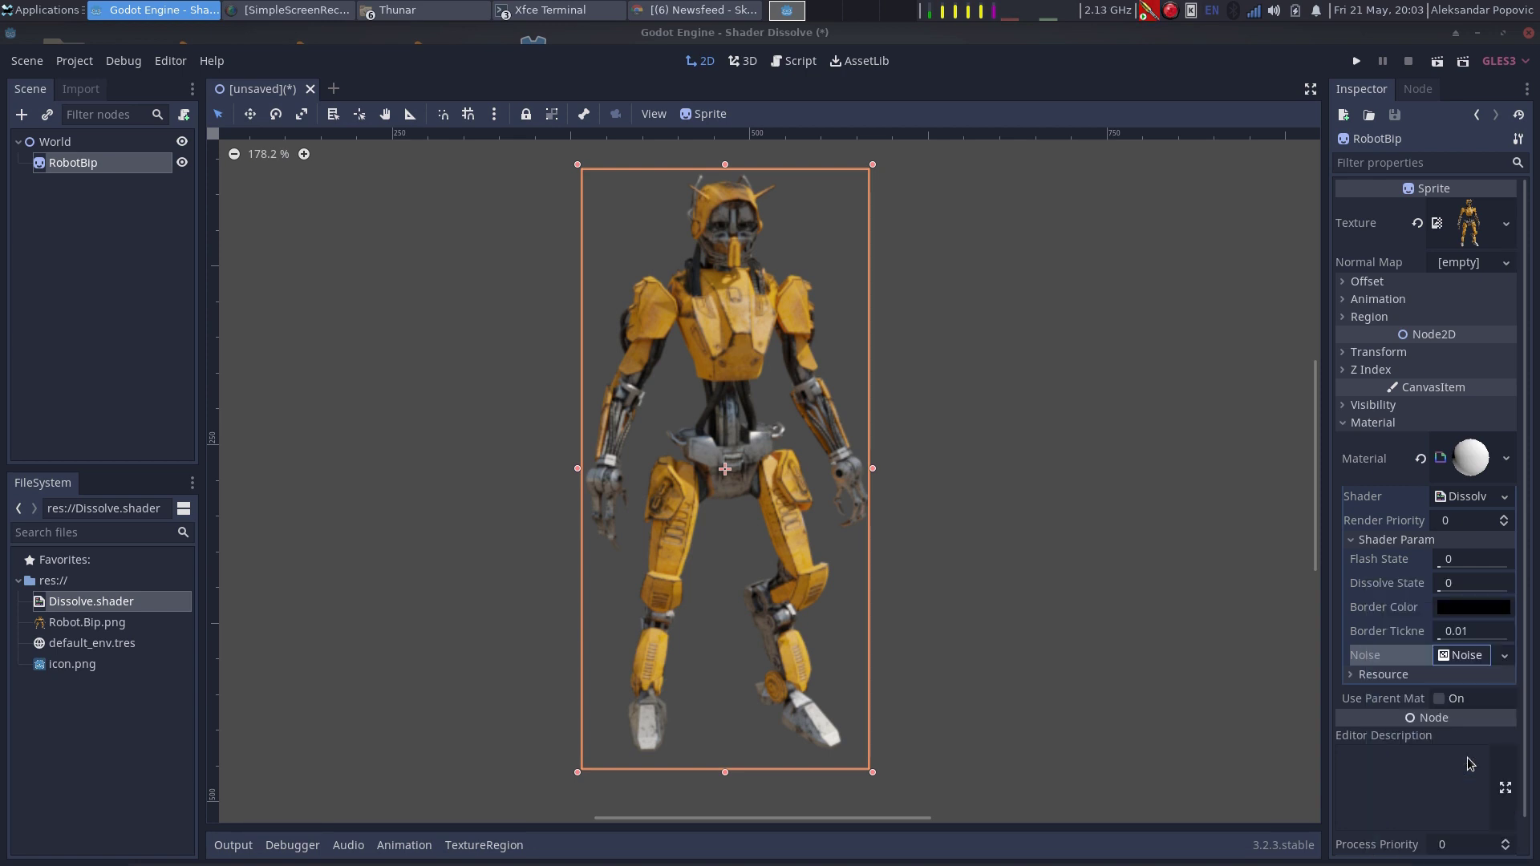
pyautogui.click(1476, 658)
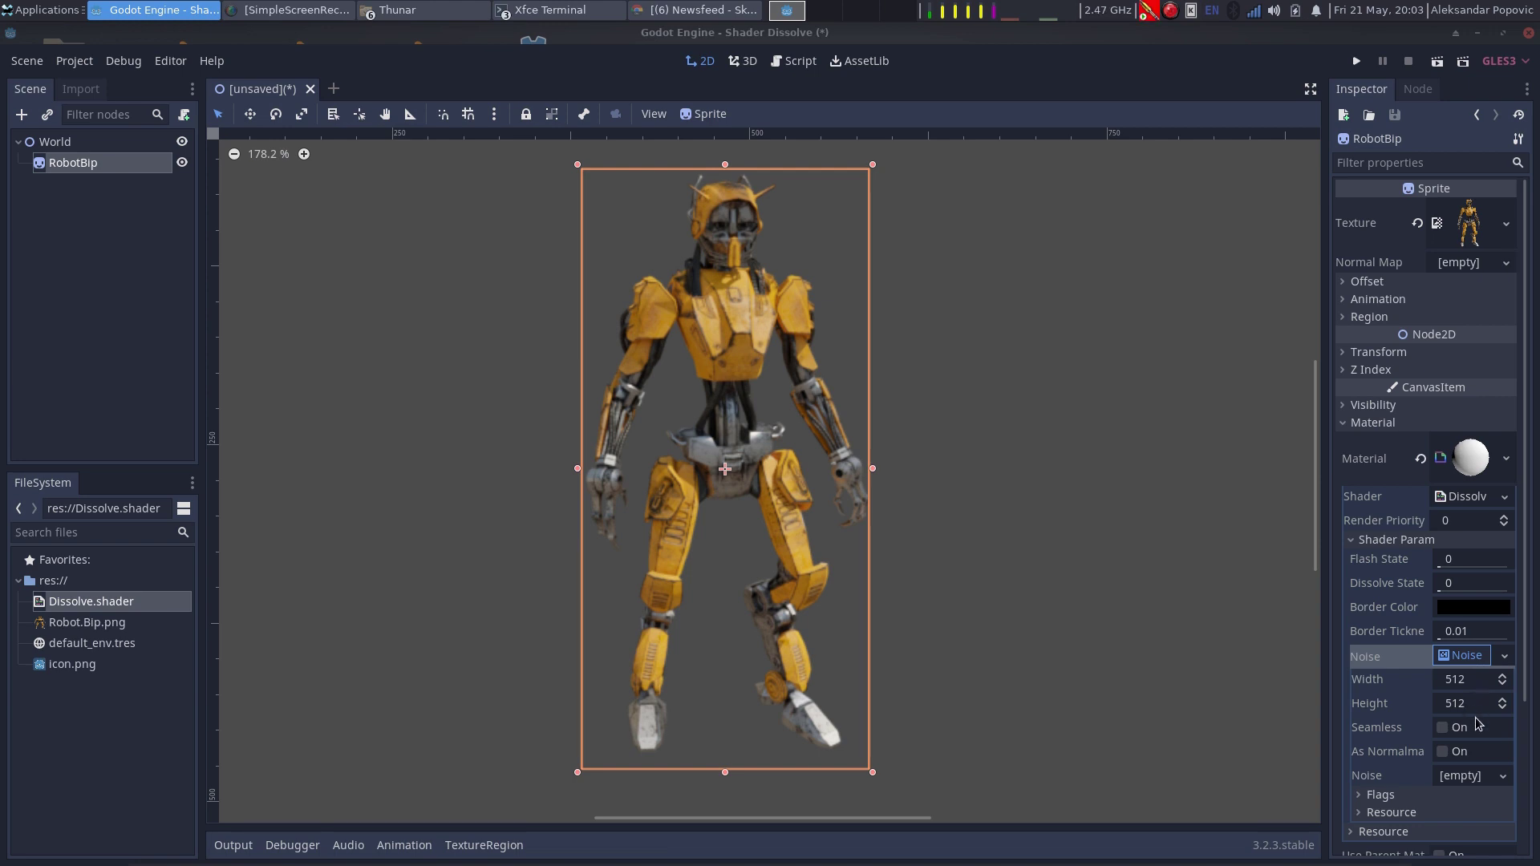
pyautogui.click(1480, 777)
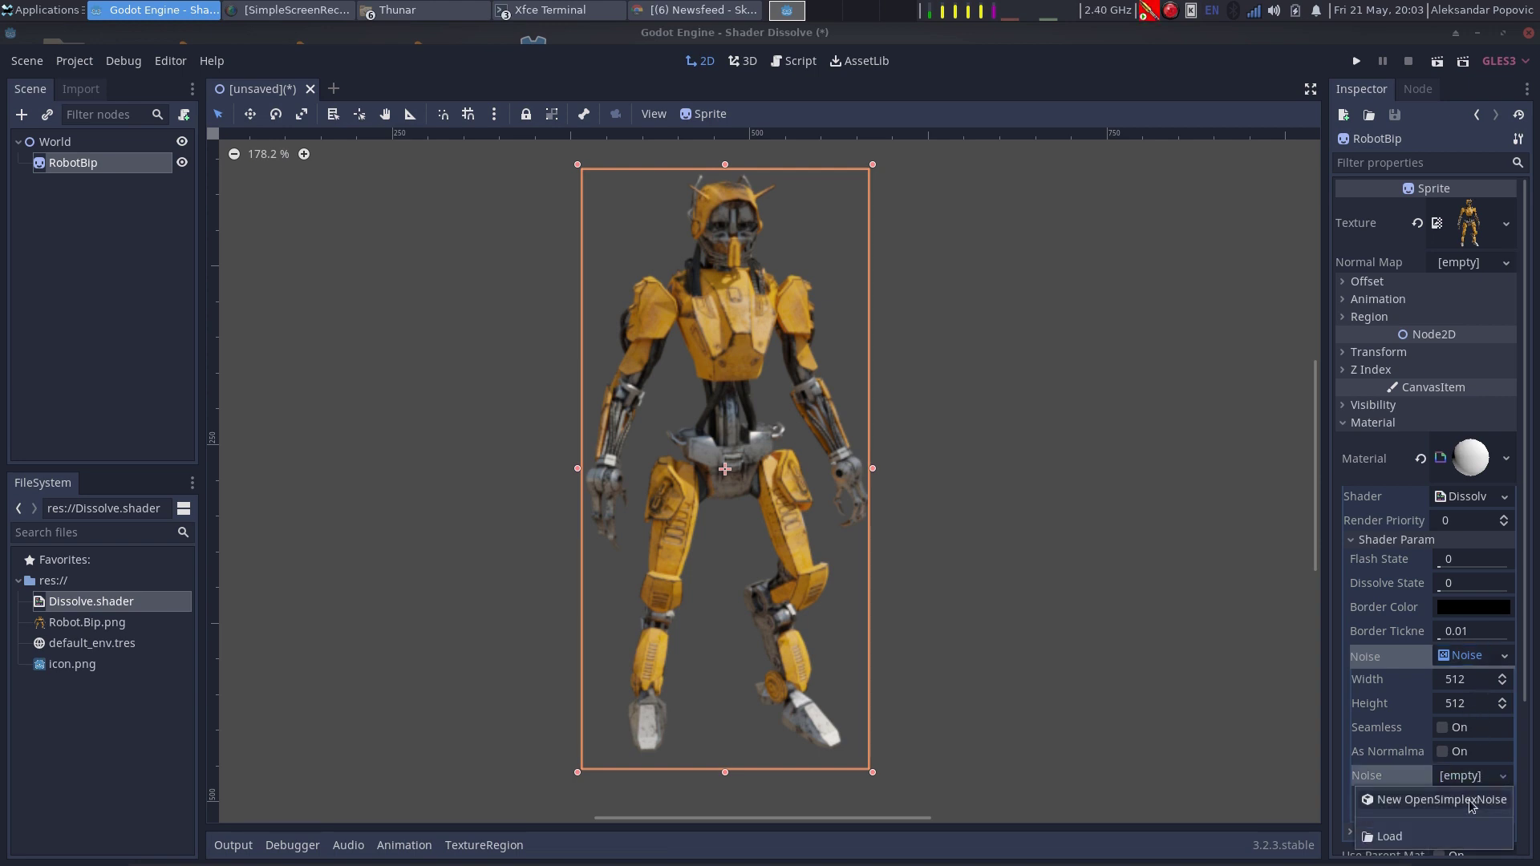
pyautogui.click(1471, 802)
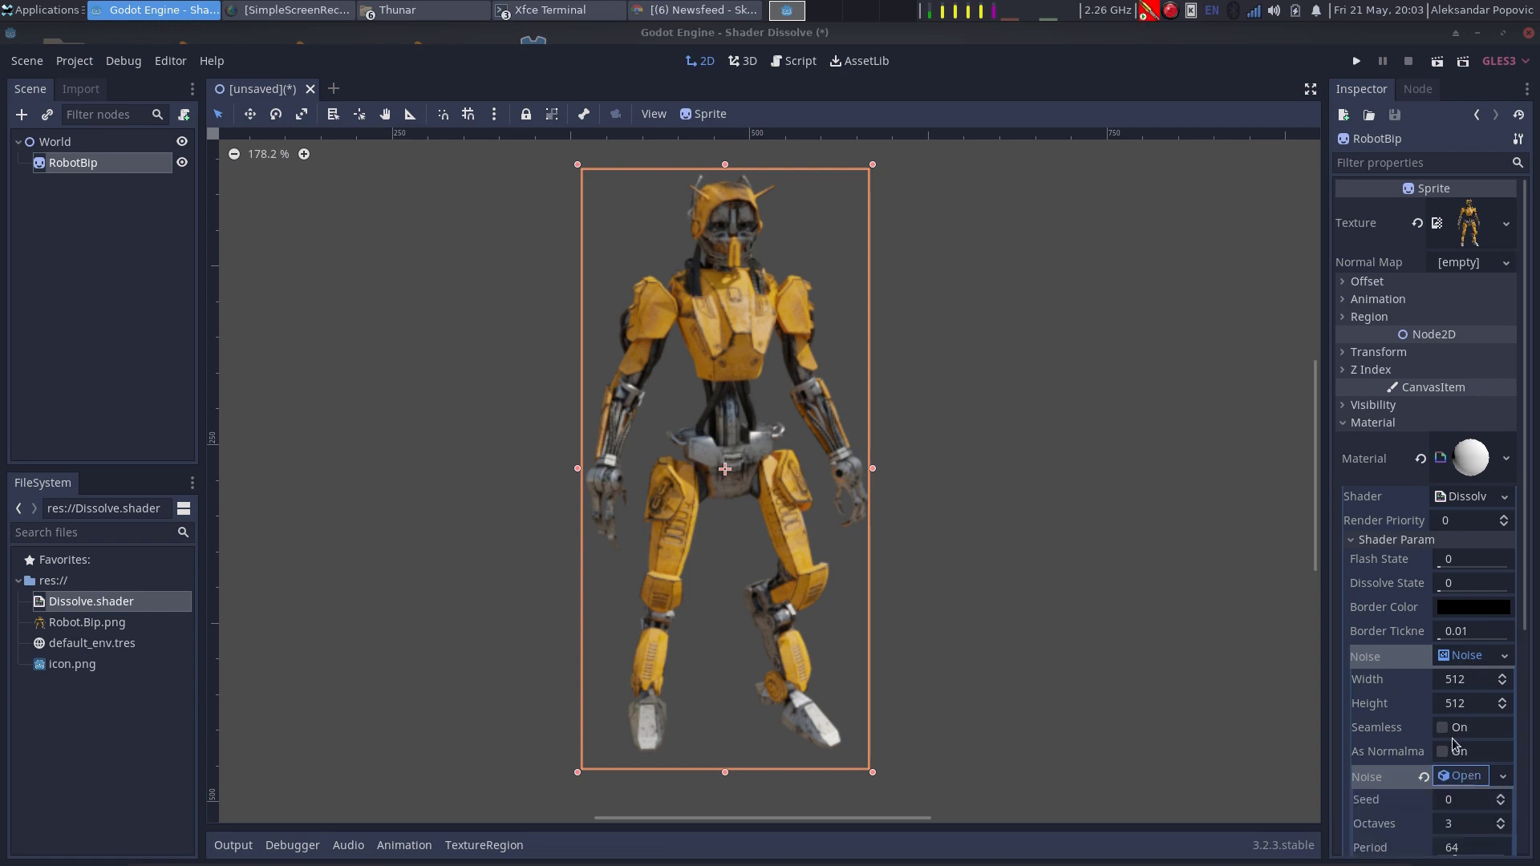
pyautogui.click(1461, 771)
pyautogui.scroll(-3, 1456, 745)
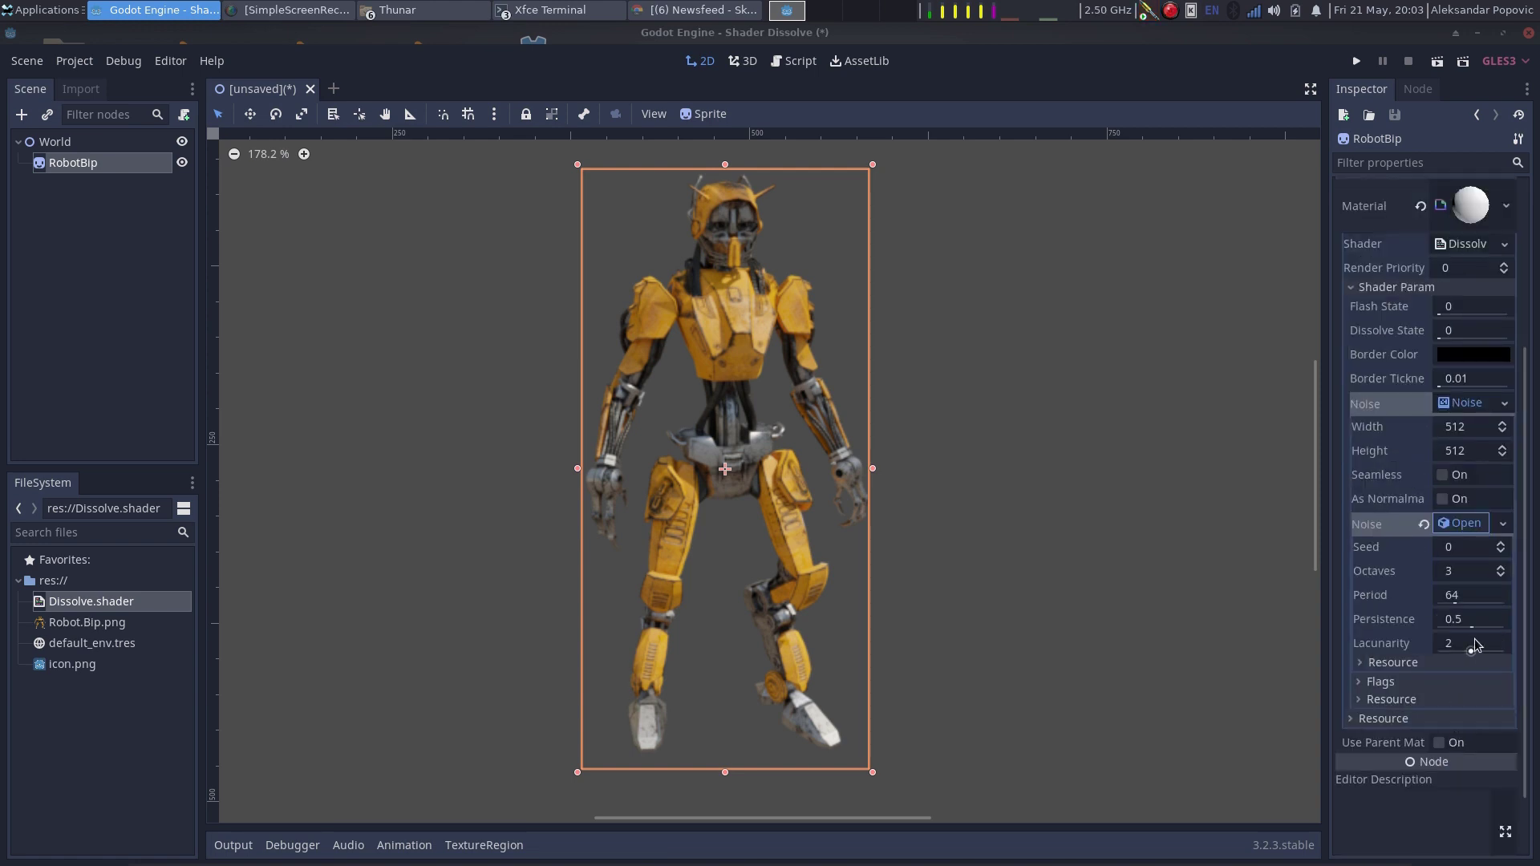
pyautogui.scroll(1, 1477, 606)
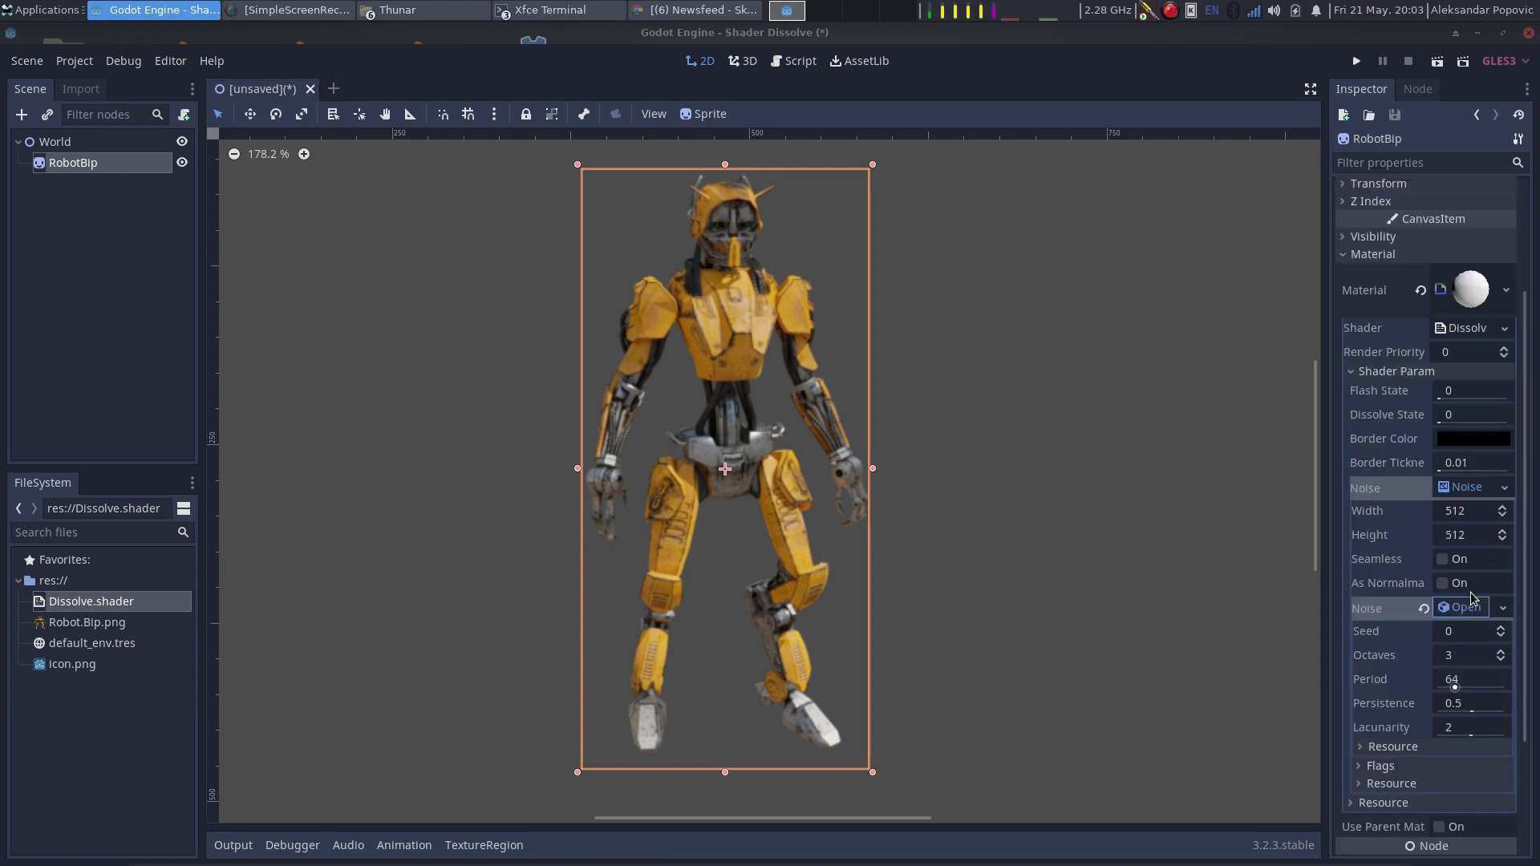
pyautogui.scroll(1, 1474, 598)
pyautogui.scroll(1, 1475, 598)
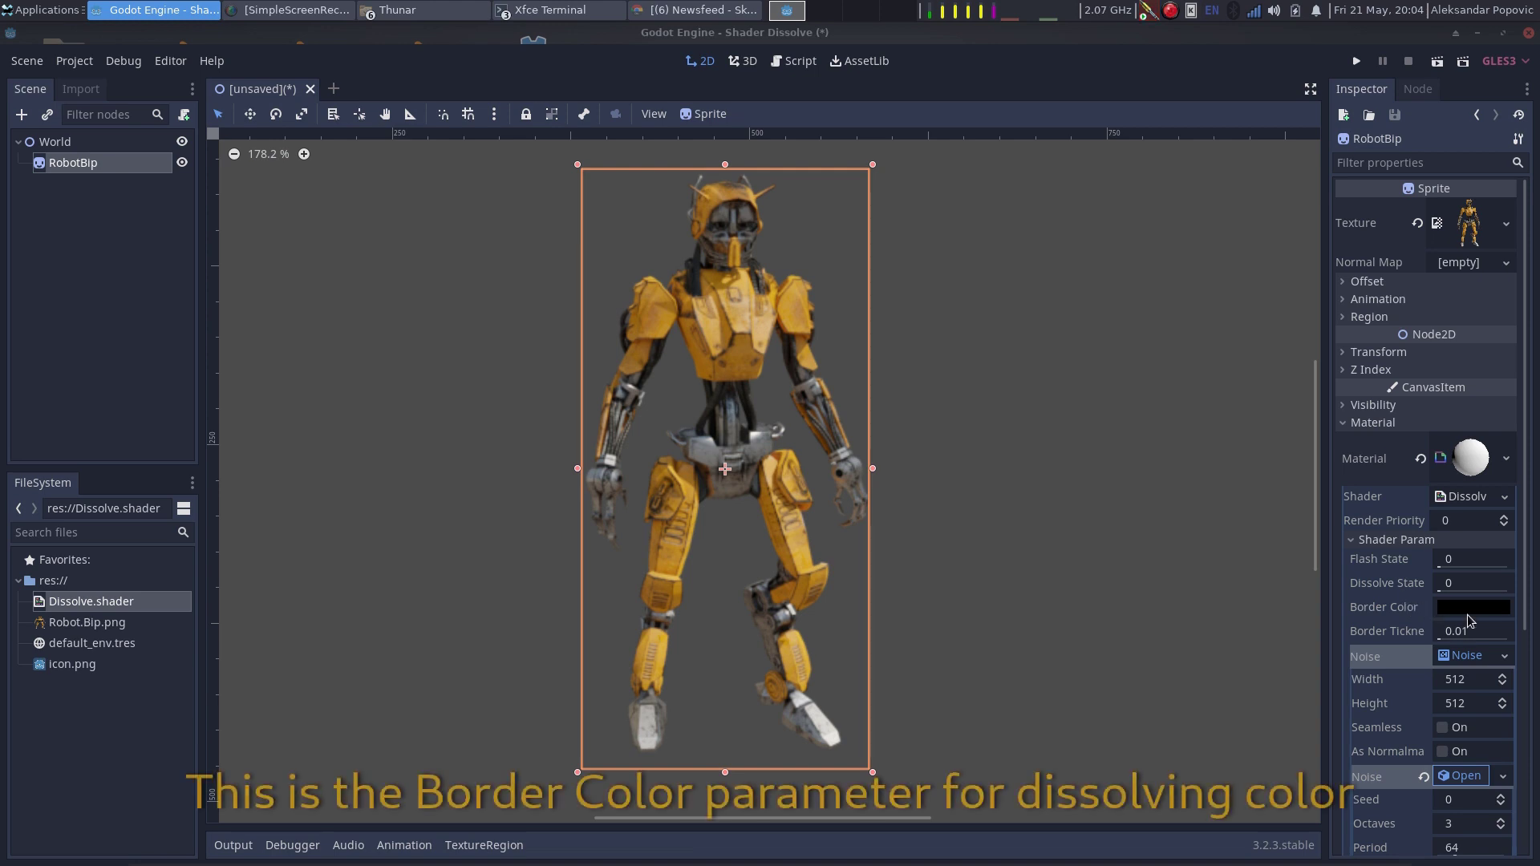
# Step: Set the shader's Border Color to blue-violet 310ce4 in the colour picker
pyautogui.click(1465, 612)
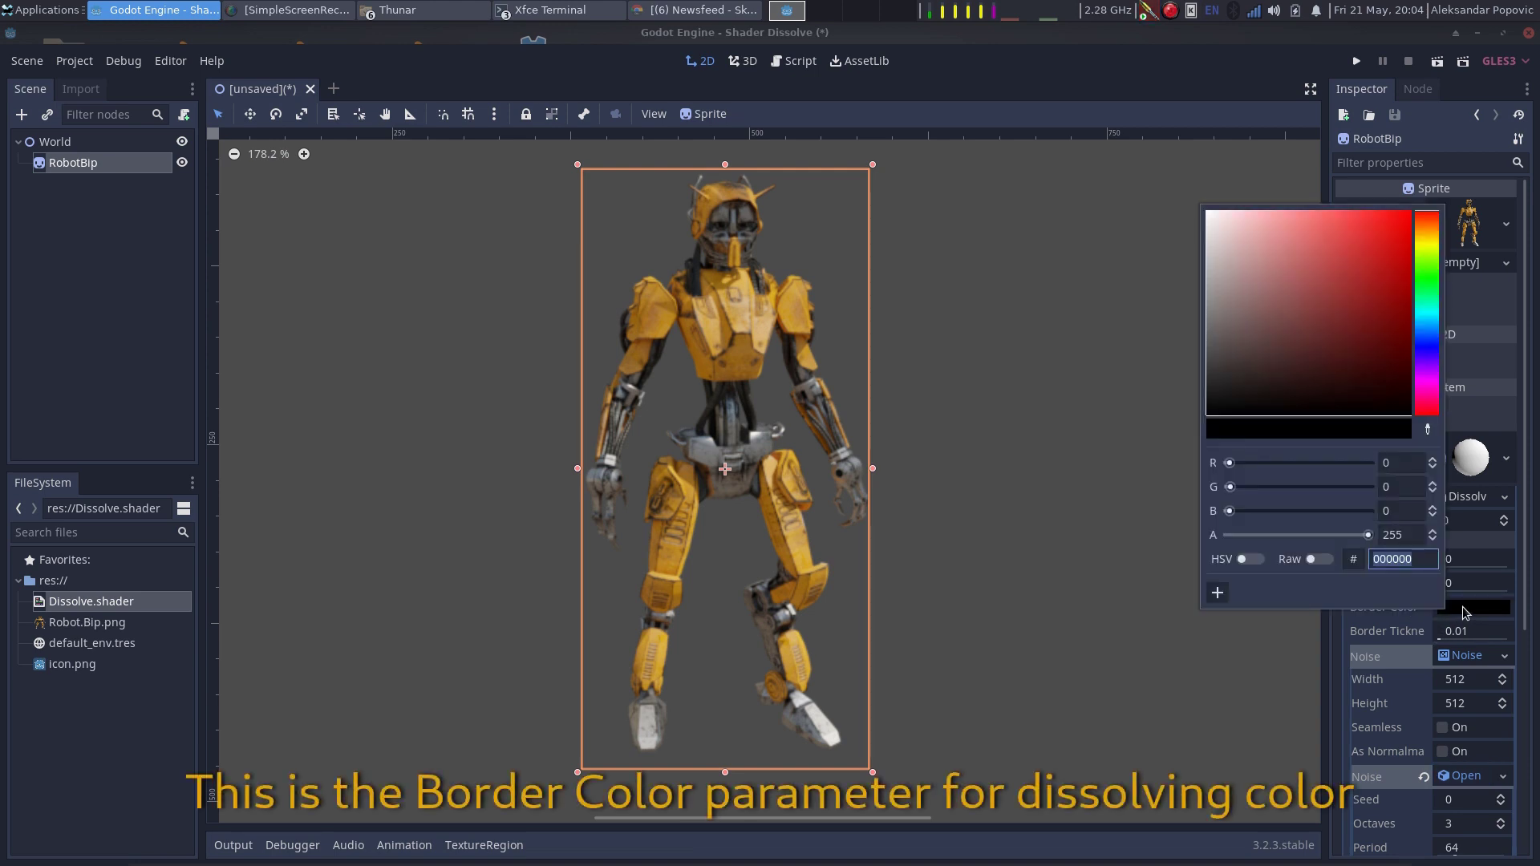
pyautogui.moveTo(1429, 286)
pyautogui.mouseDown()
pyautogui.moveTo(1433, 251)
pyautogui.moveTo(1429, 359)
pyautogui.mouseUp()
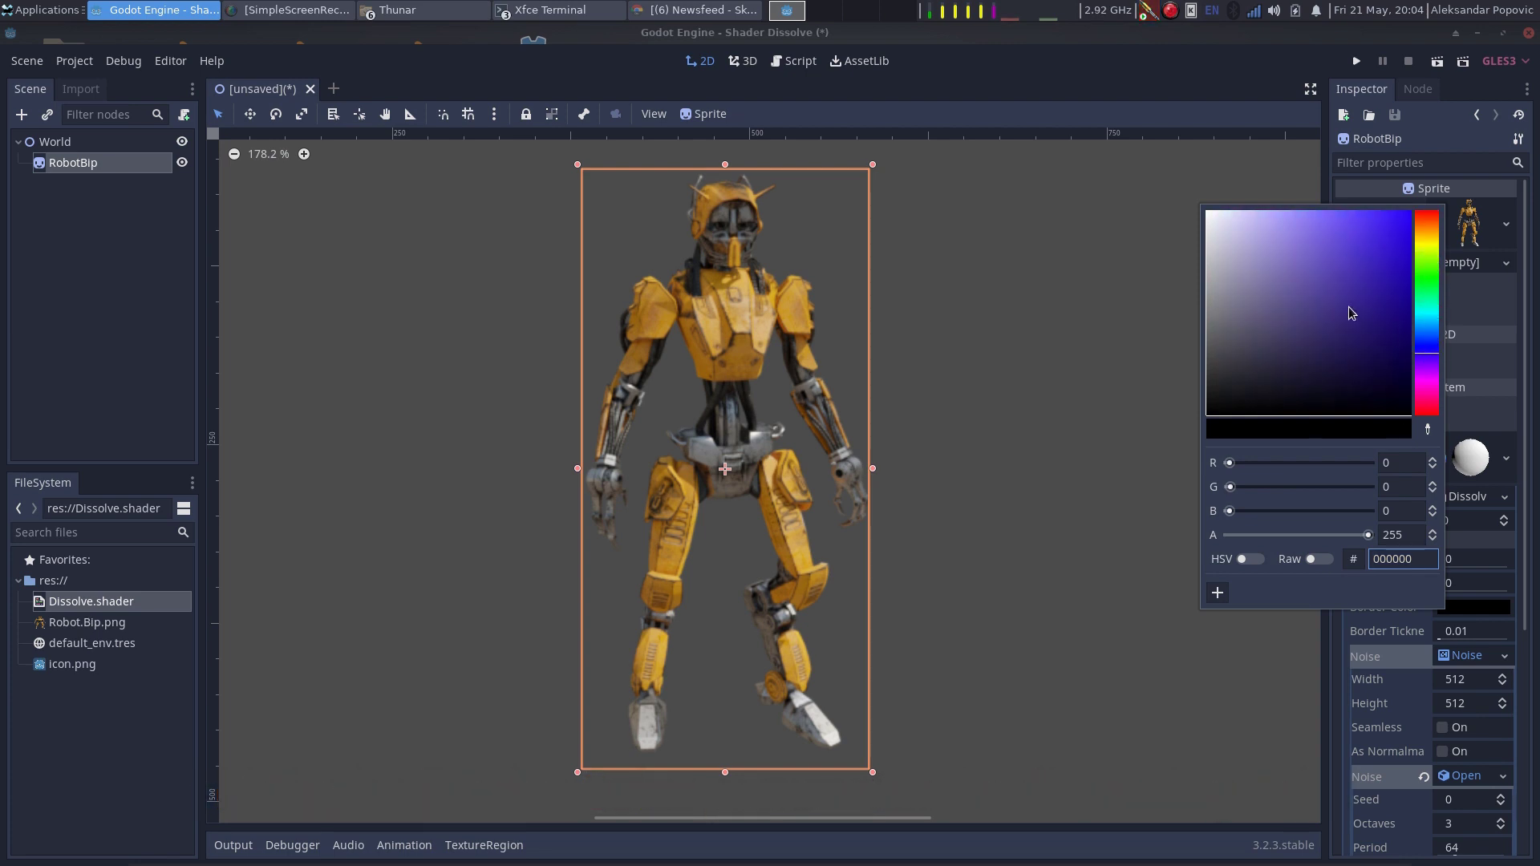
pyautogui.moveTo(1353, 314); pyautogui.dragTo(1404, 237)
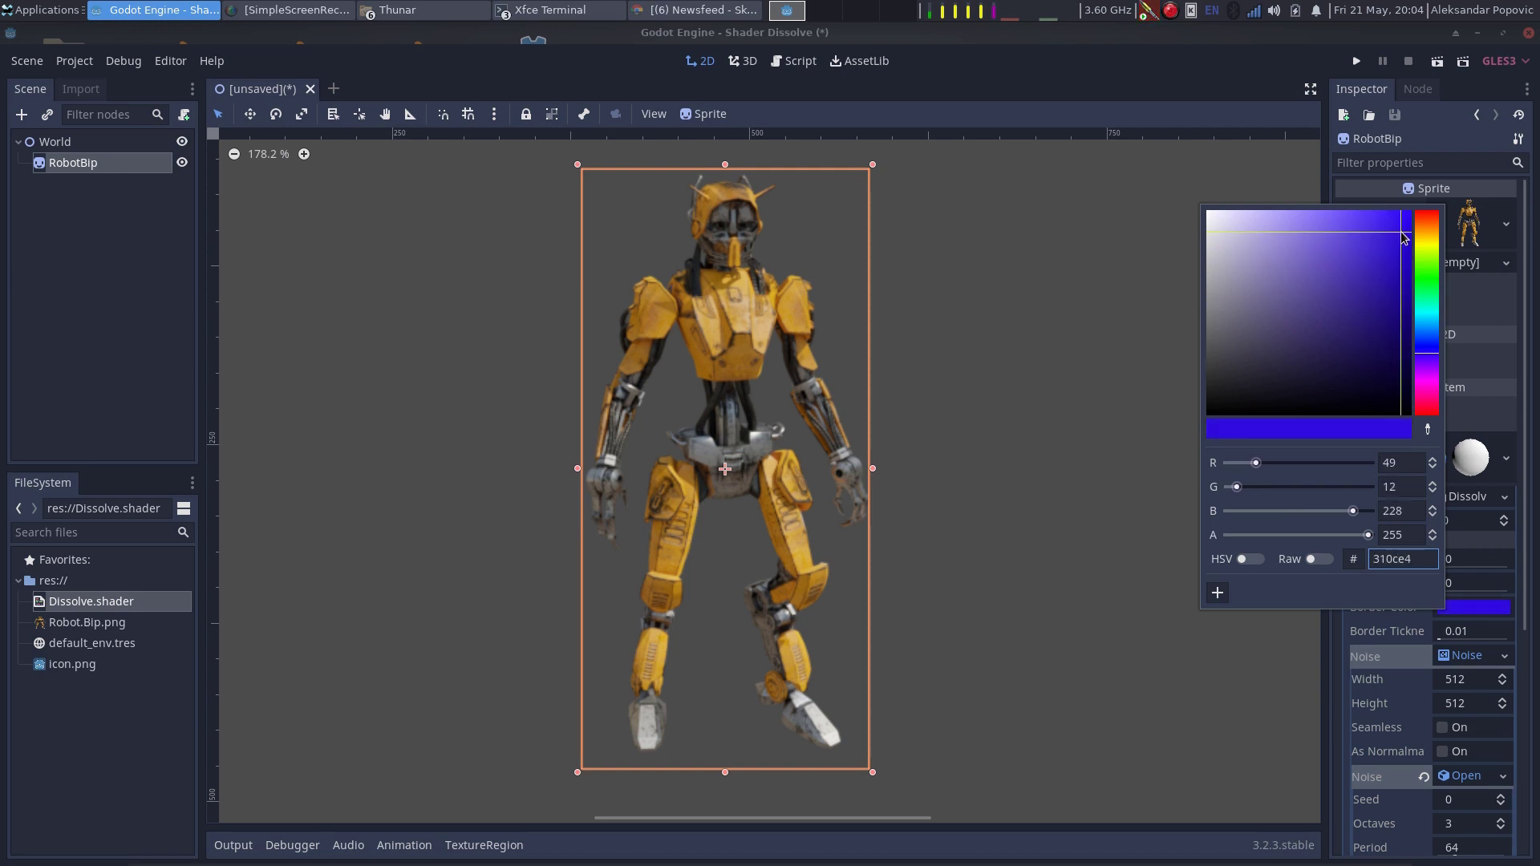
pyautogui.click(1481, 547)
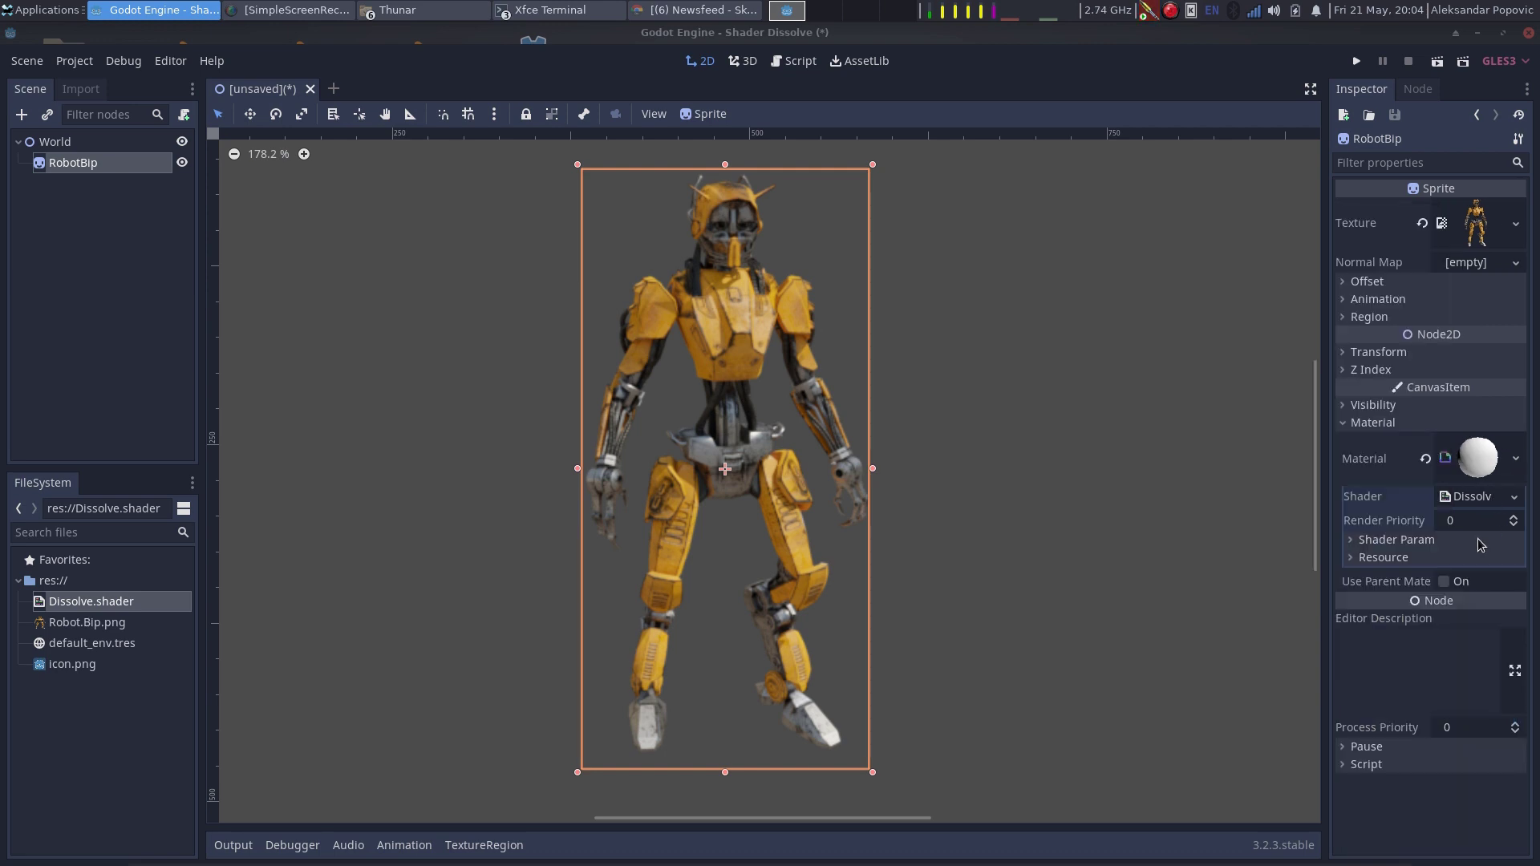
# Step: Test Flash State and return it to 0, set Border Thickness 0.05 and Dissolve State 0.805
pyautogui.click(1351, 541)
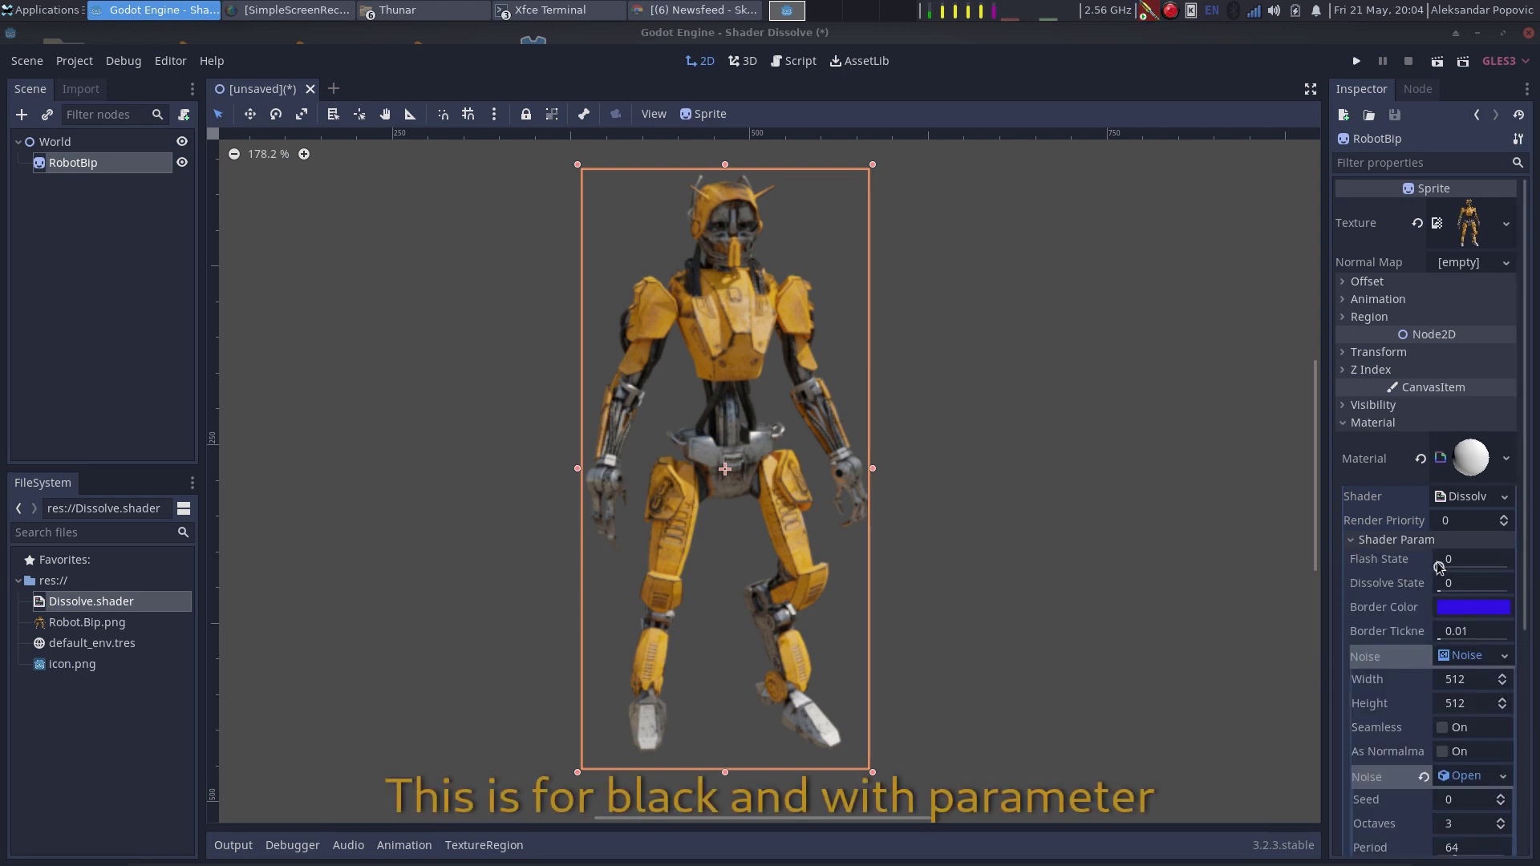
pyautogui.moveTo(1438, 568); pyautogui.dragTo(1513, 569)
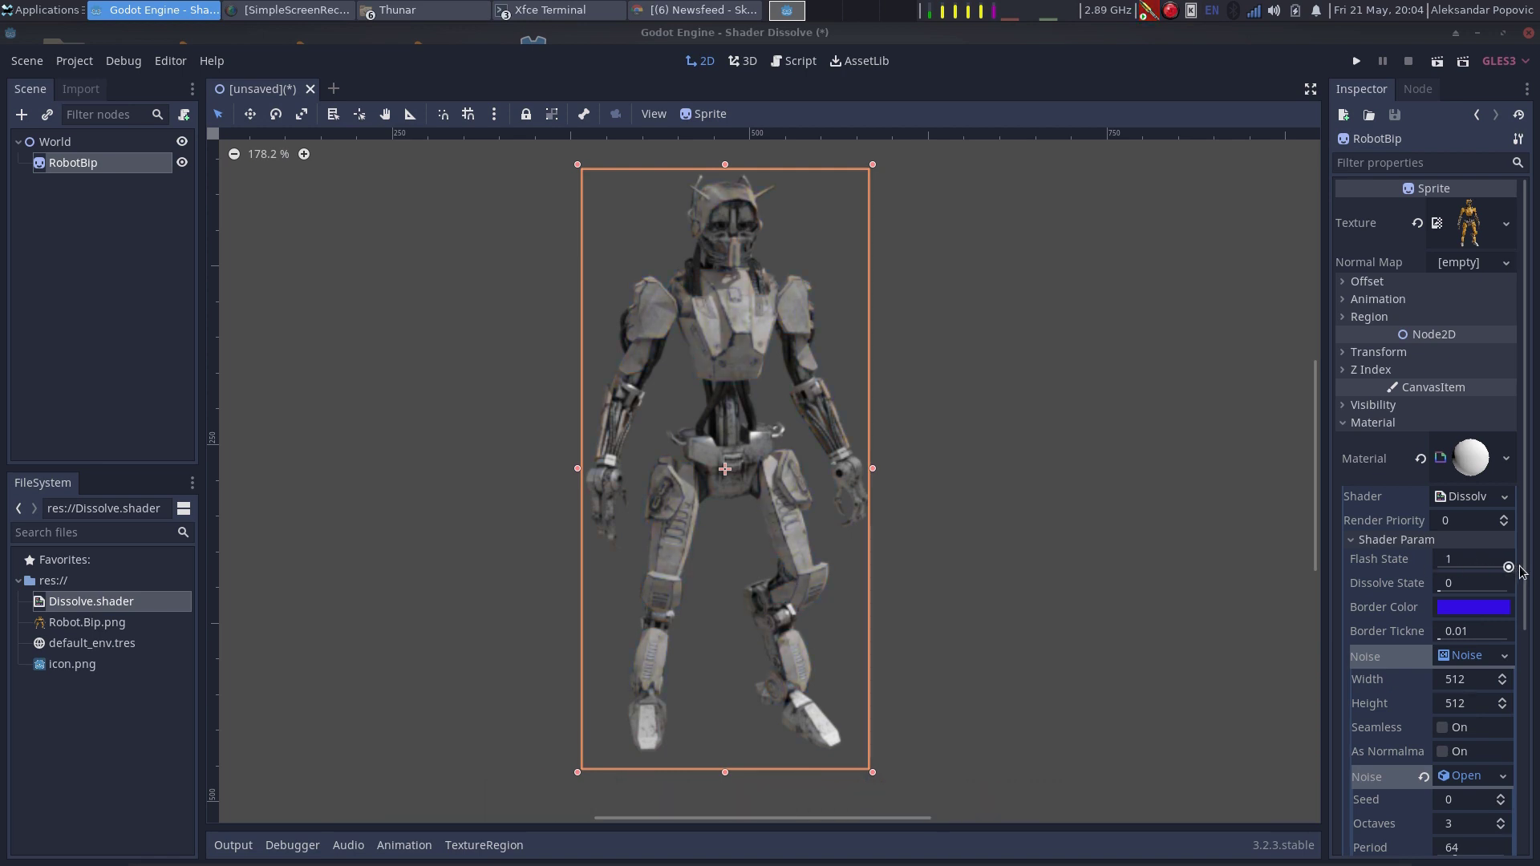
pyautogui.moveTo(1509, 567)
pyautogui.mouseDown()
pyautogui.moveTo(1433, 566)
pyautogui.moveTo(1535, 567)
pyautogui.moveTo(1436, 567)
pyautogui.moveTo(1502, 592)
pyautogui.moveTo(1436, 591)
pyautogui.mouseUp()
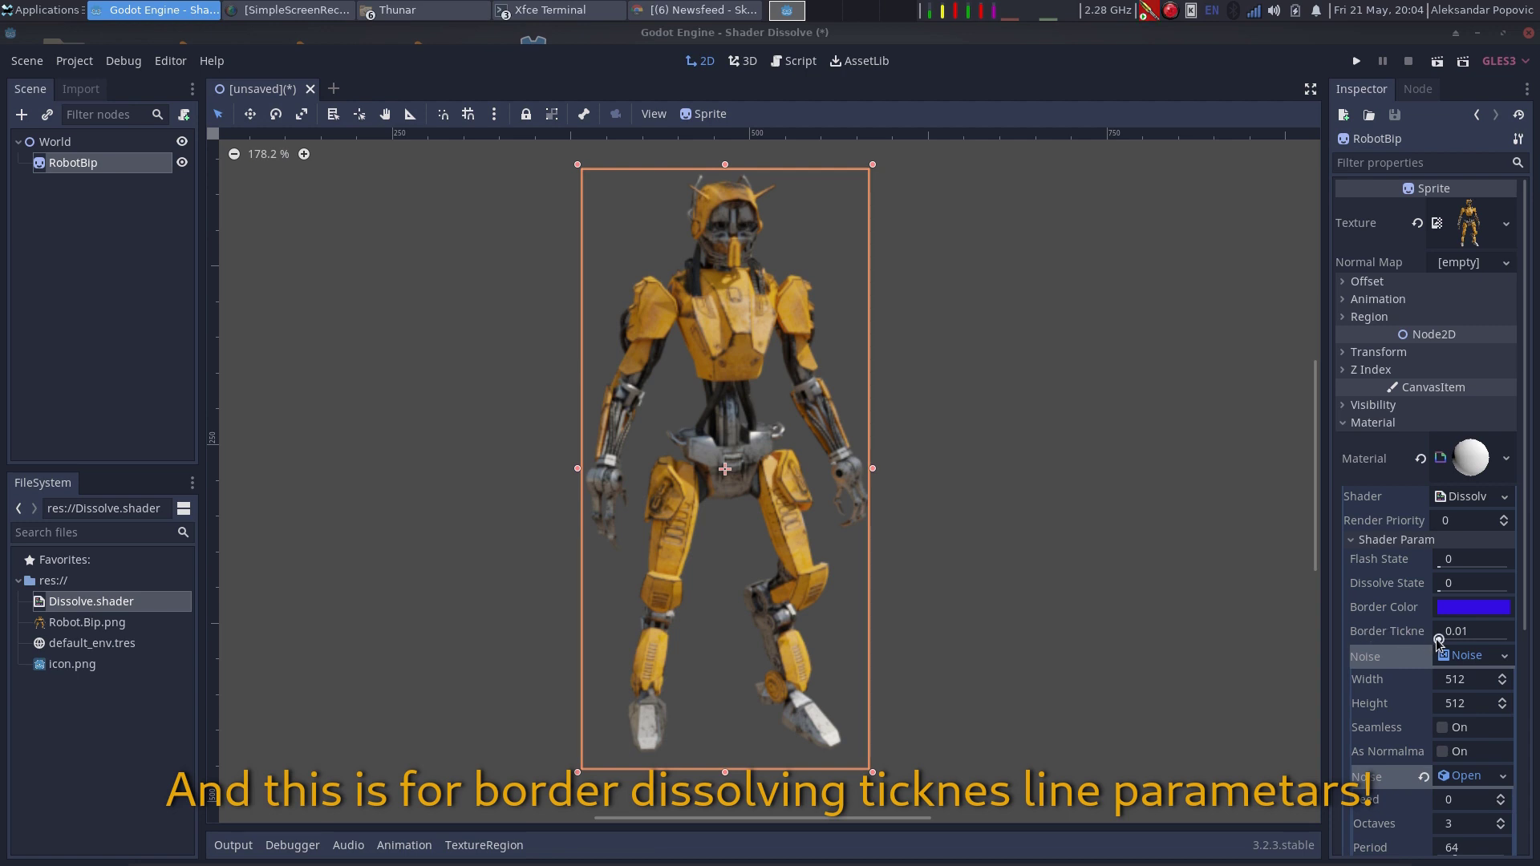
pyautogui.moveTo(1442, 639); pyautogui.dragTo(1470, 639)
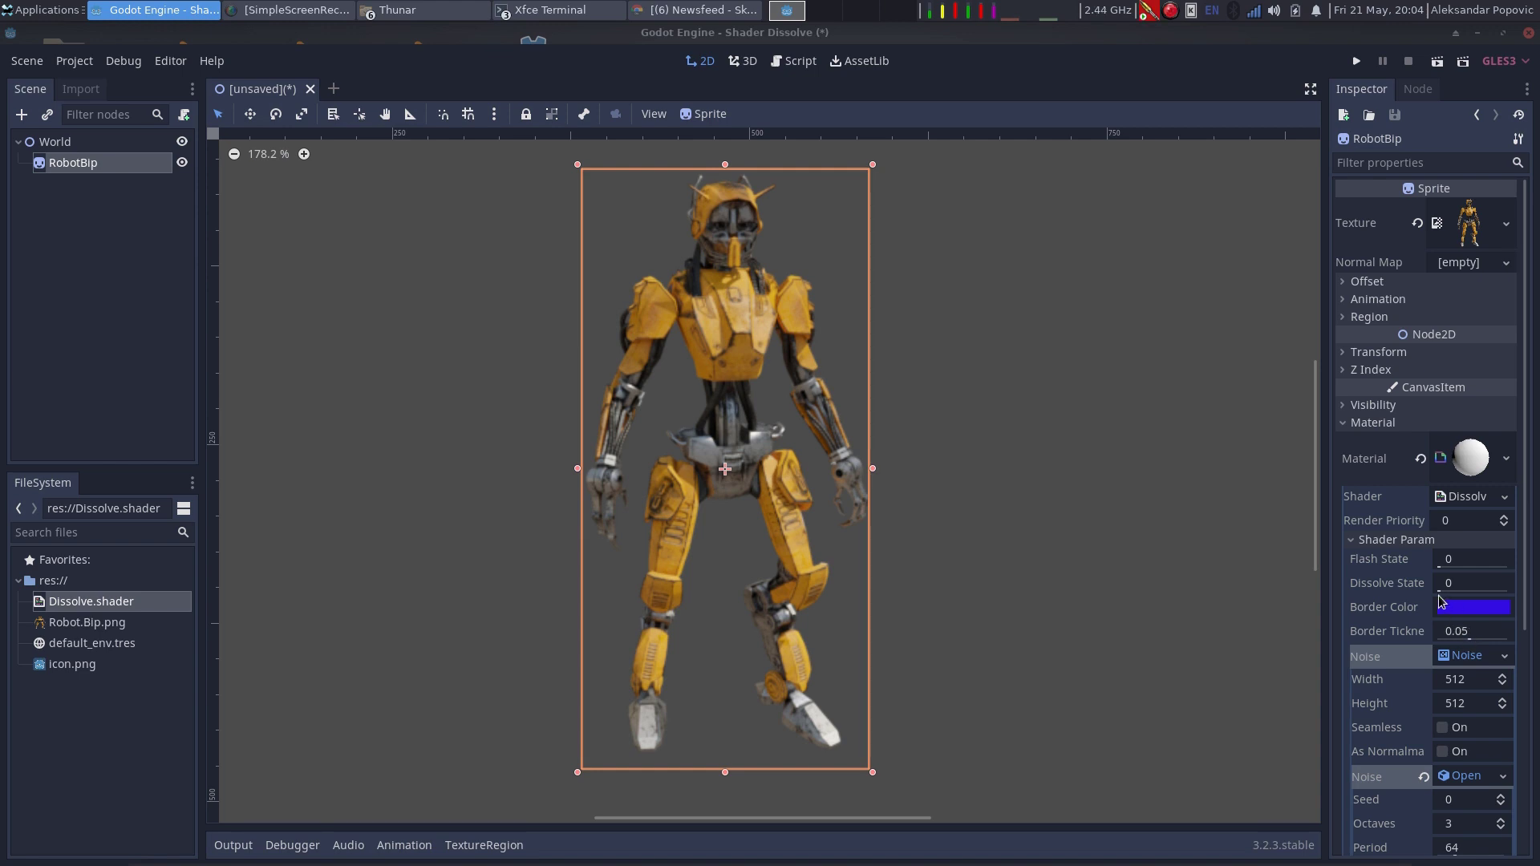
pyautogui.moveTo(1437, 589); pyautogui.dragTo(1479, 592)
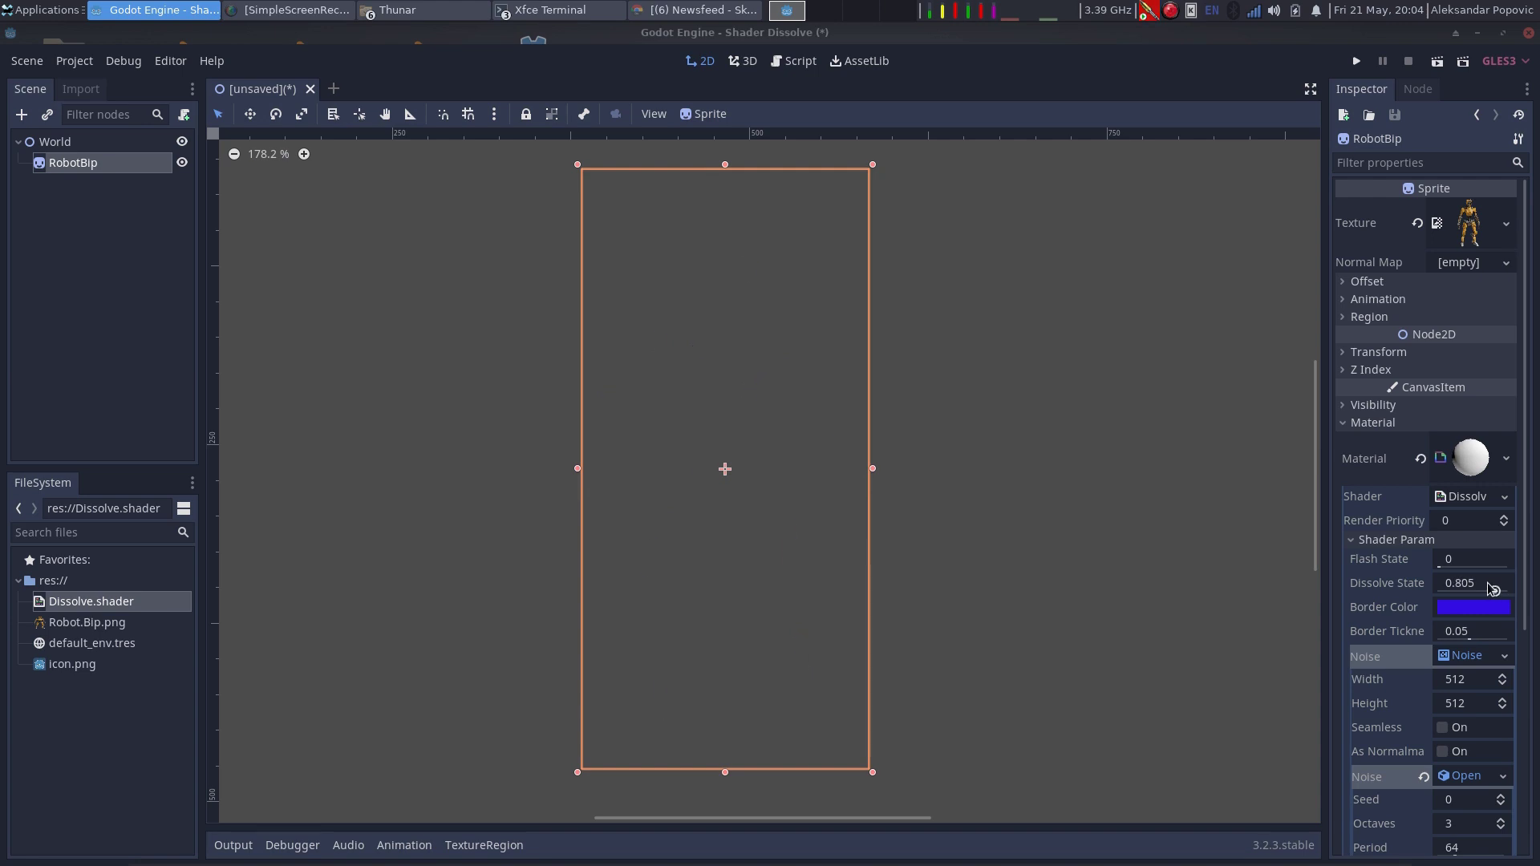
# Step: Set noise Period to 48.6, Border Thickness to 0.054 and Dissolve State to 0.517
pyautogui.moveTo(1479, 592); pyautogui.dragTo(1488, 592)
pyautogui.scroll(-3, 1477, 706)
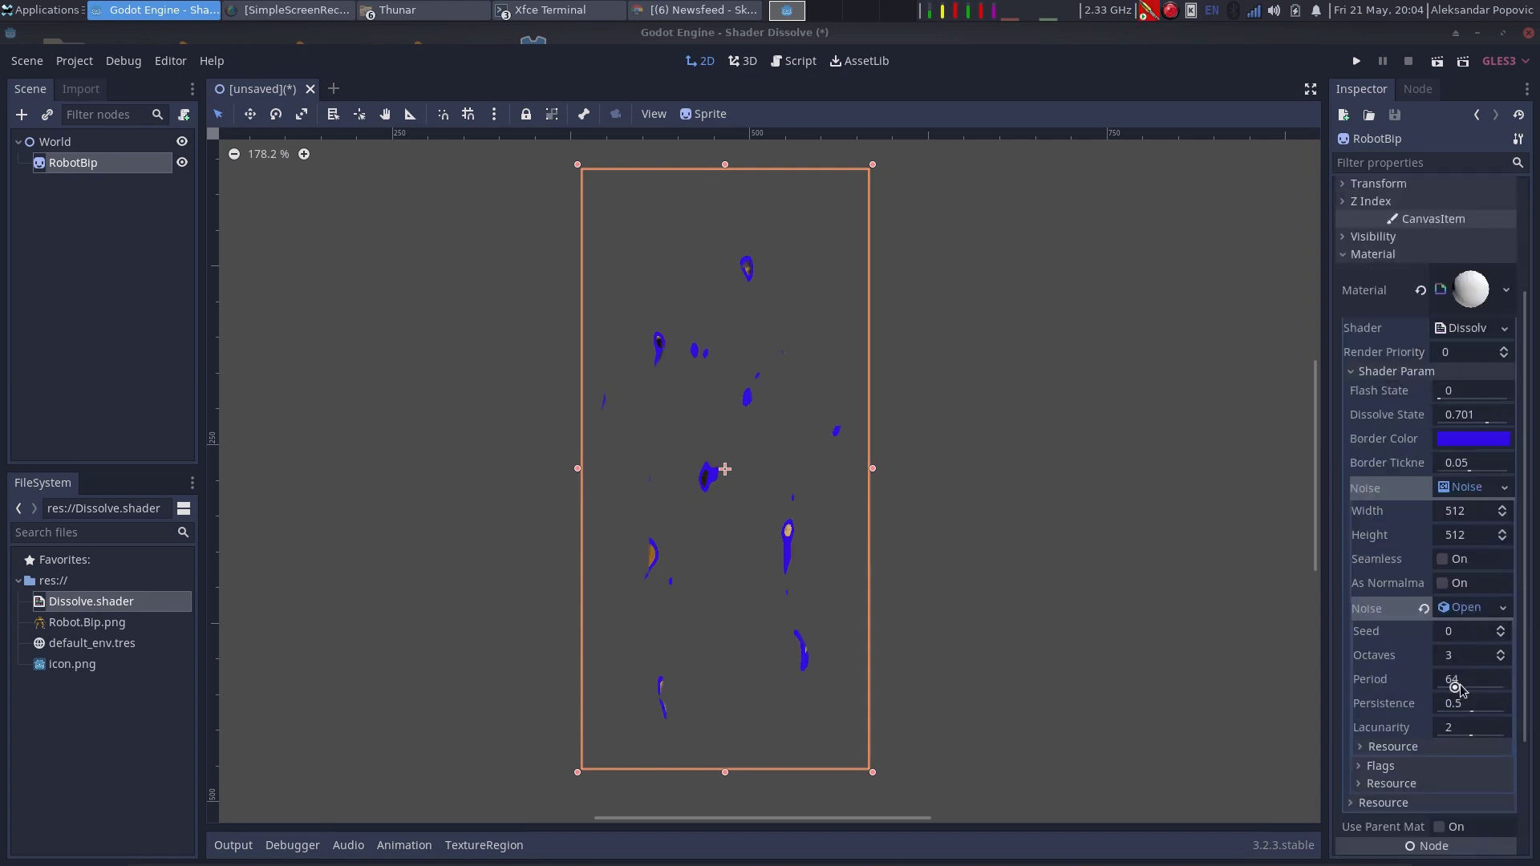
pyautogui.moveTo(1487, 422); pyautogui.dragTo(1471, 425)
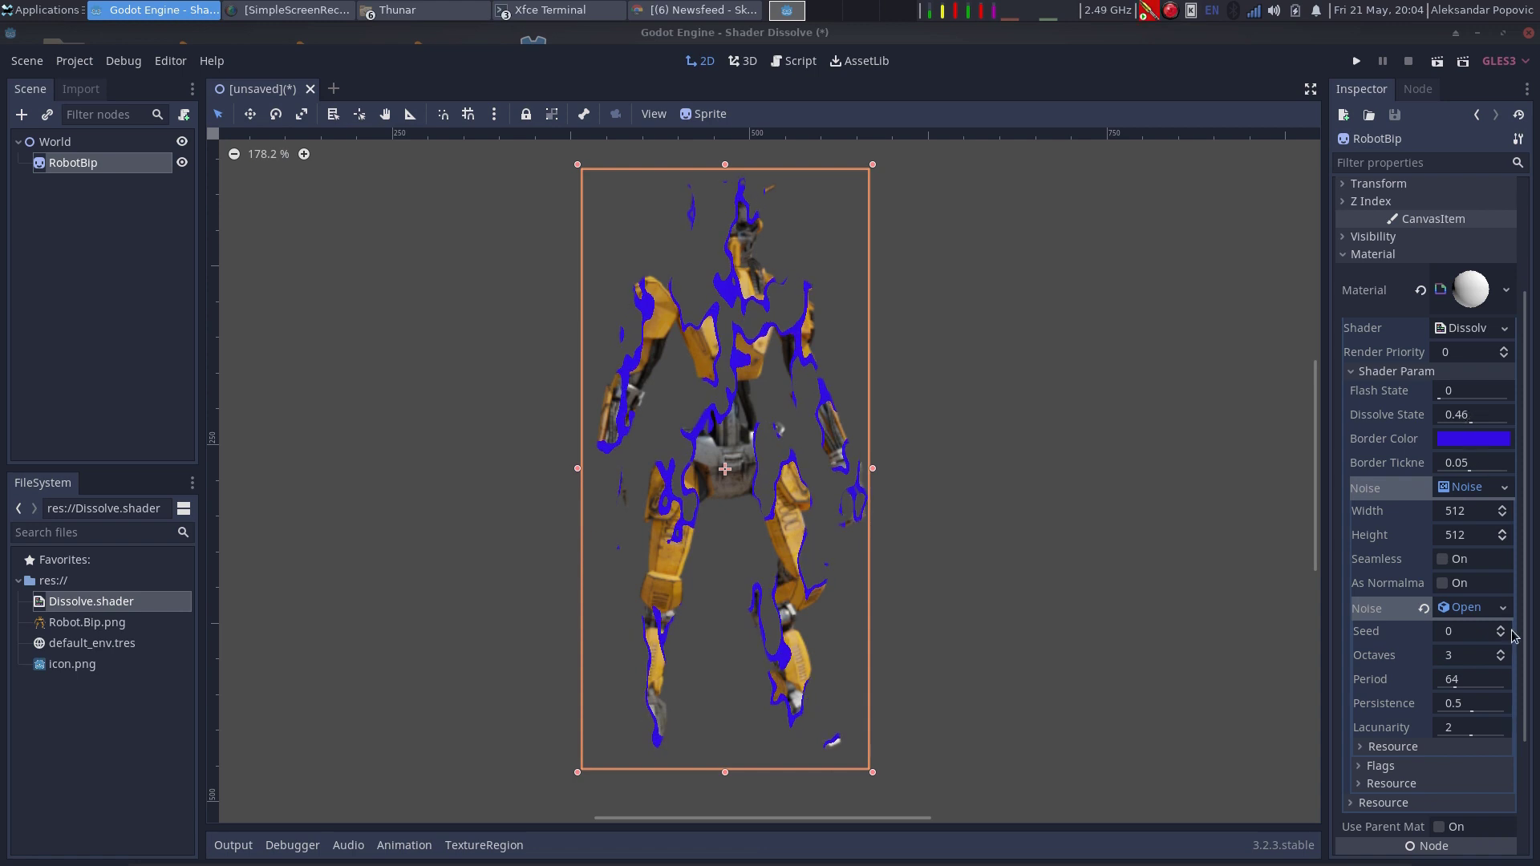
pyautogui.moveTo(1454, 687); pyautogui.dragTo(1453, 688)
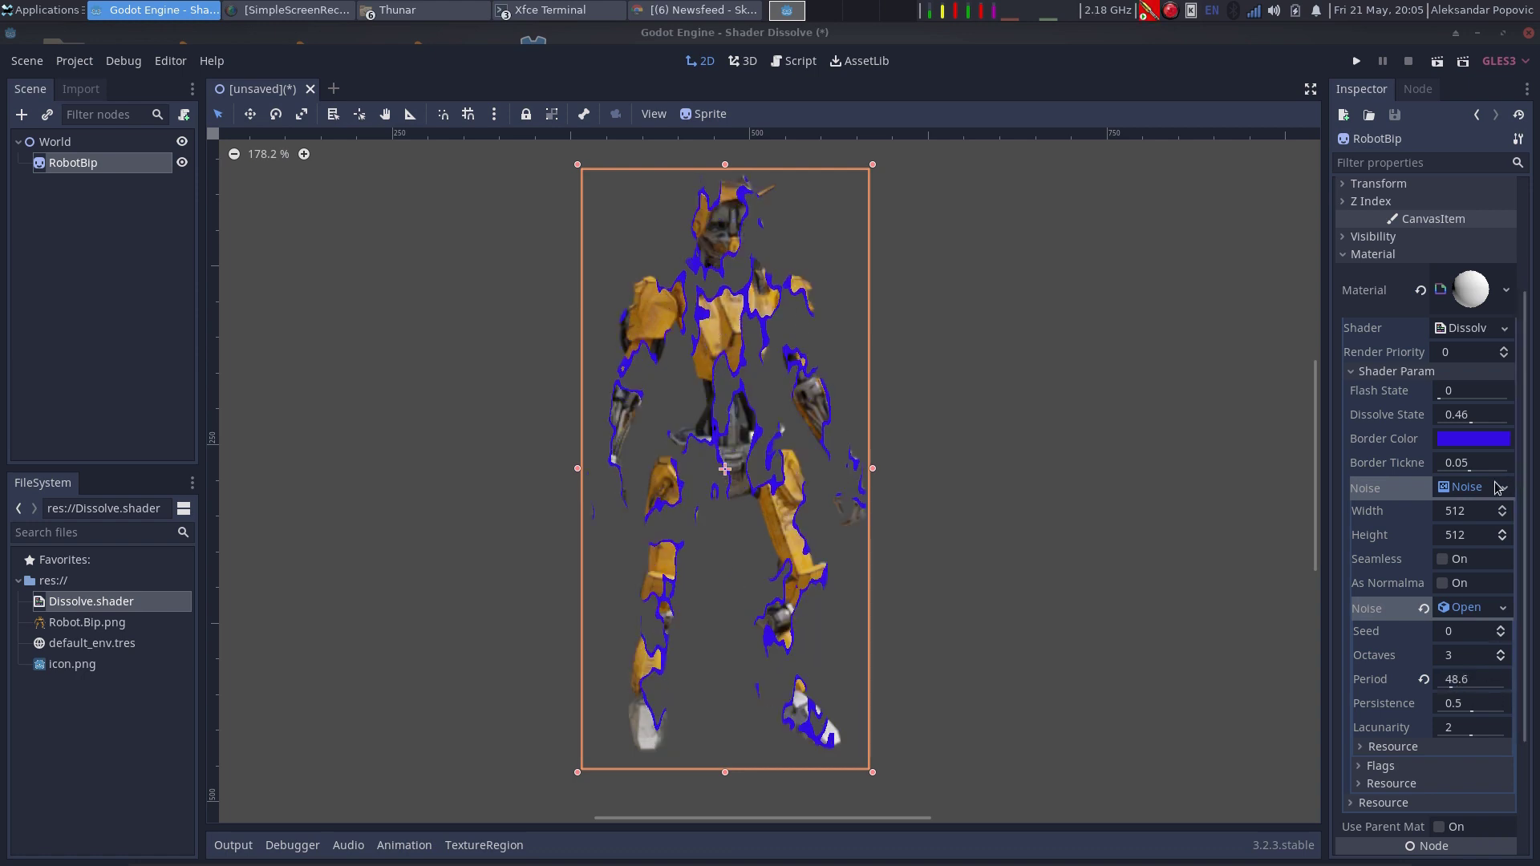
pyautogui.moveTo(1470, 424)
pyautogui.mouseDown()
pyautogui.moveTo(1438, 423)
pyautogui.moveTo(1511, 424)
pyautogui.moveTo(1444, 423)
pyautogui.moveTo(1475, 423)
pyautogui.moveTo(1526, 479)
pyautogui.moveTo(1416, 485)
pyautogui.moveTo(1507, 486)
pyautogui.mouseUp()
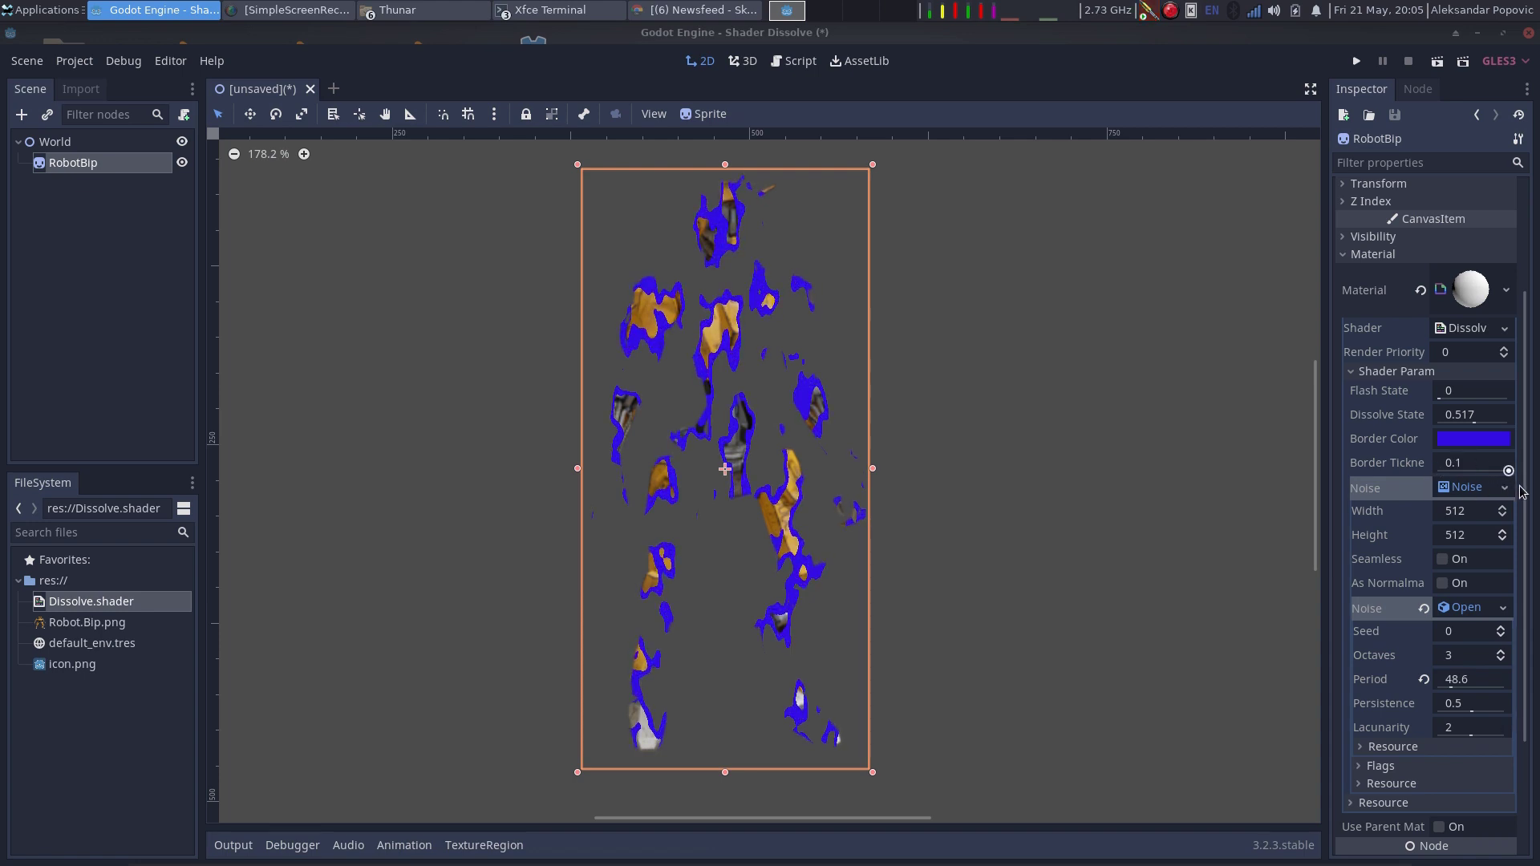
pyautogui.moveTo(1506, 486)
pyautogui.mouseDown()
pyautogui.moveTo(1429, 487)
pyautogui.moveTo(1473, 495)
pyautogui.mouseUp()
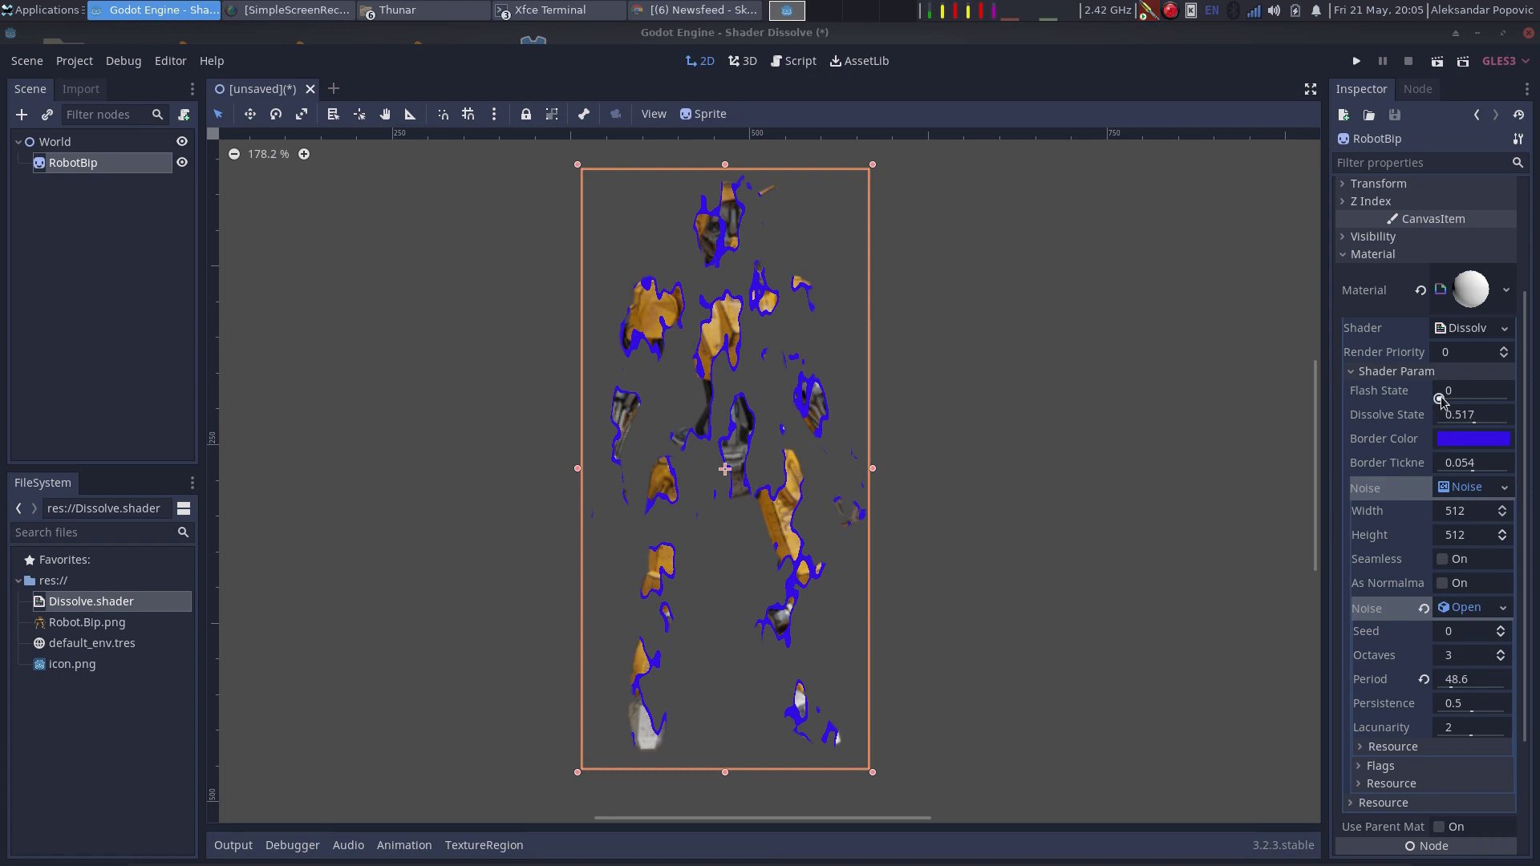
pyautogui.moveTo(1440, 399)
pyautogui.mouseDown()
pyautogui.moveTo(1524, 405)
pyautogui.moveTo(1436, 399)
pyautogui.mouseUp()
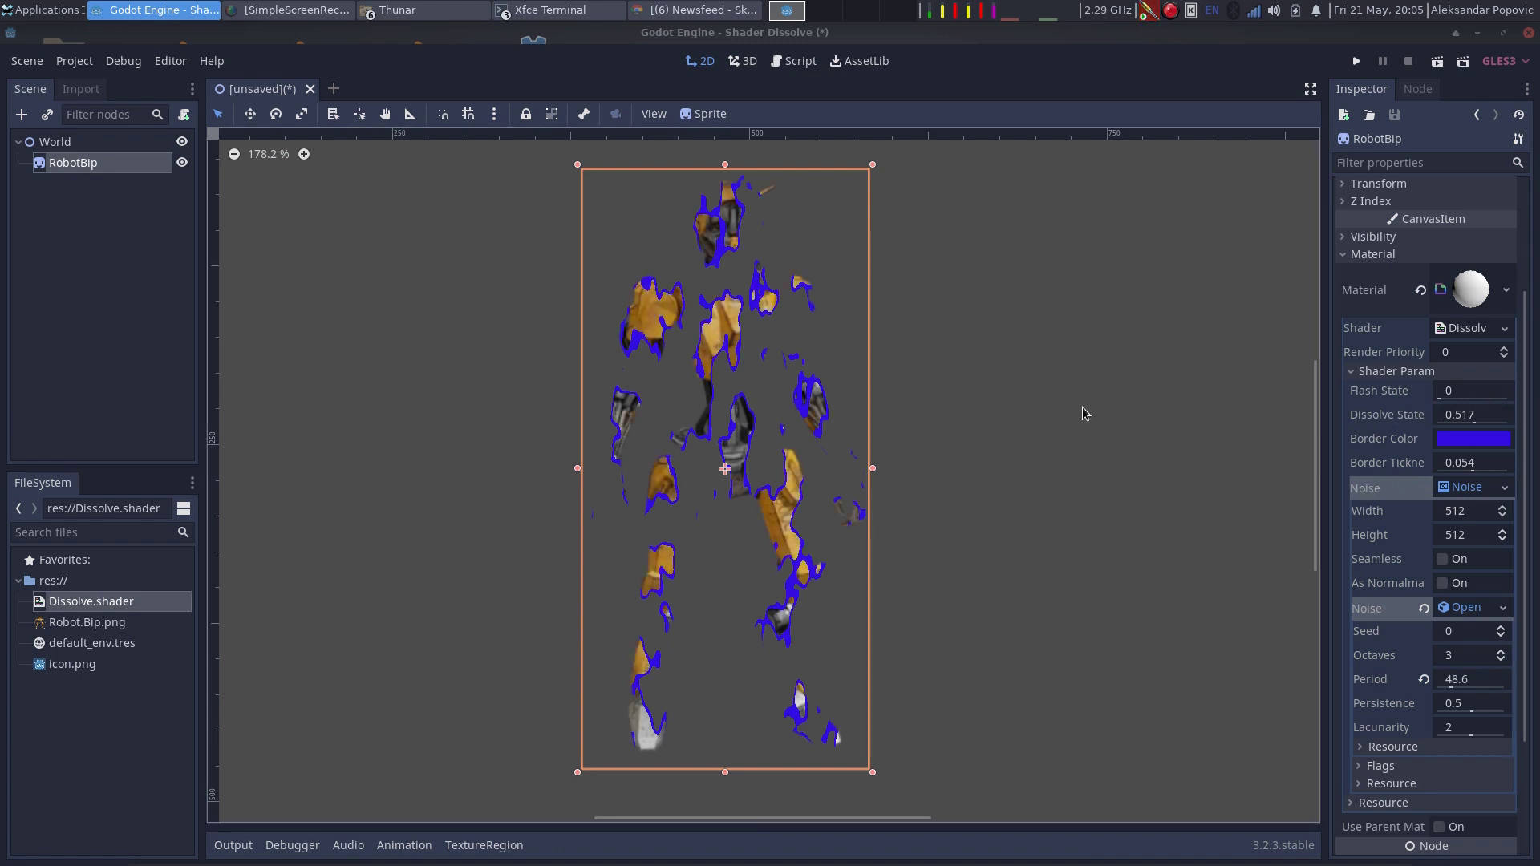
# Step: Add an AnimationPlayer node as a child of World
pyautogui.click(55, 142)
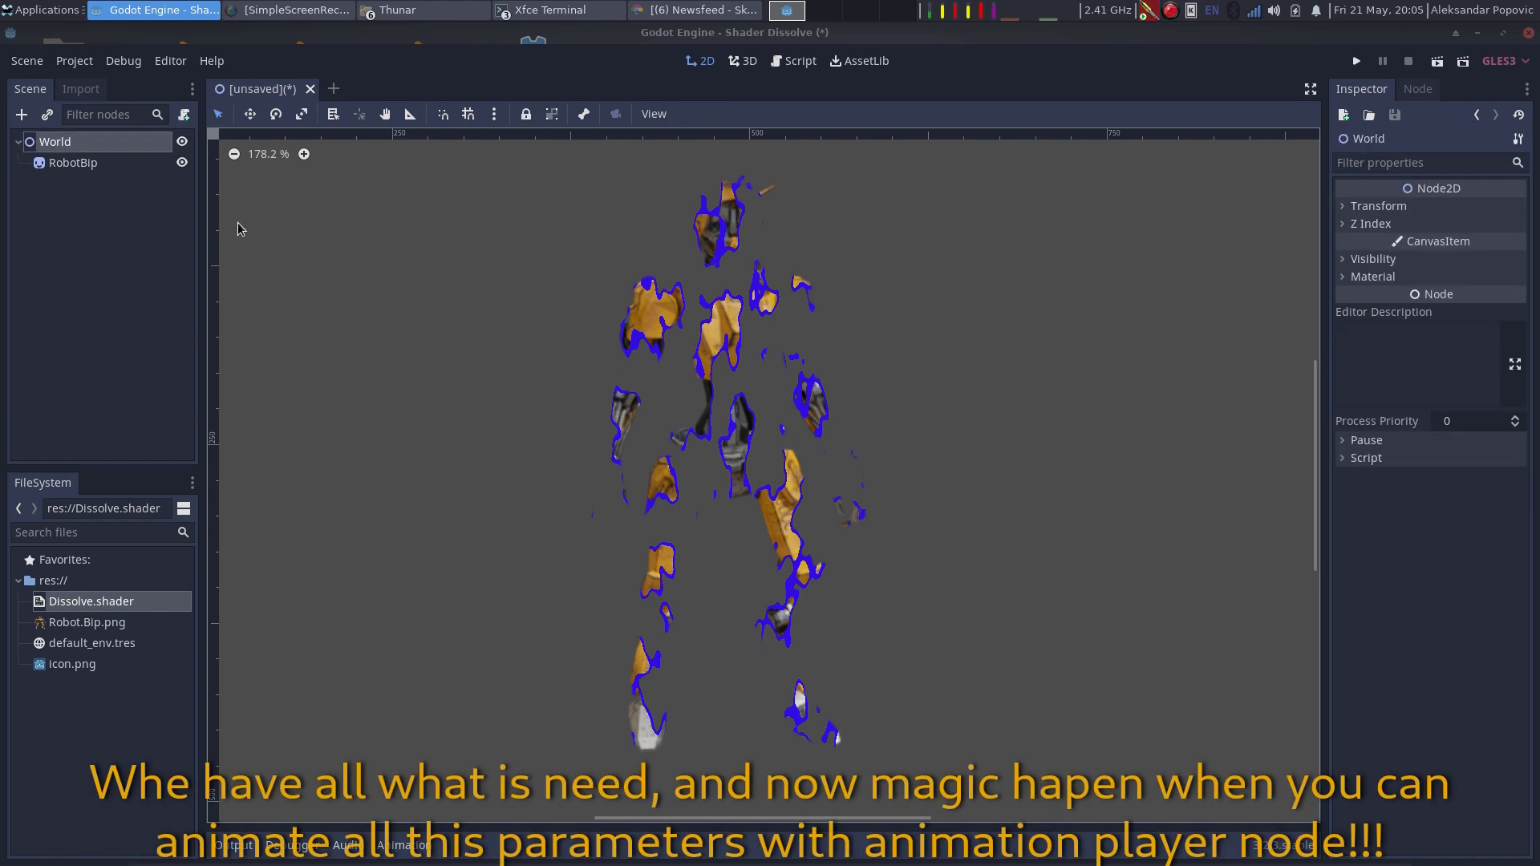
pyautogui.click(20, 116)
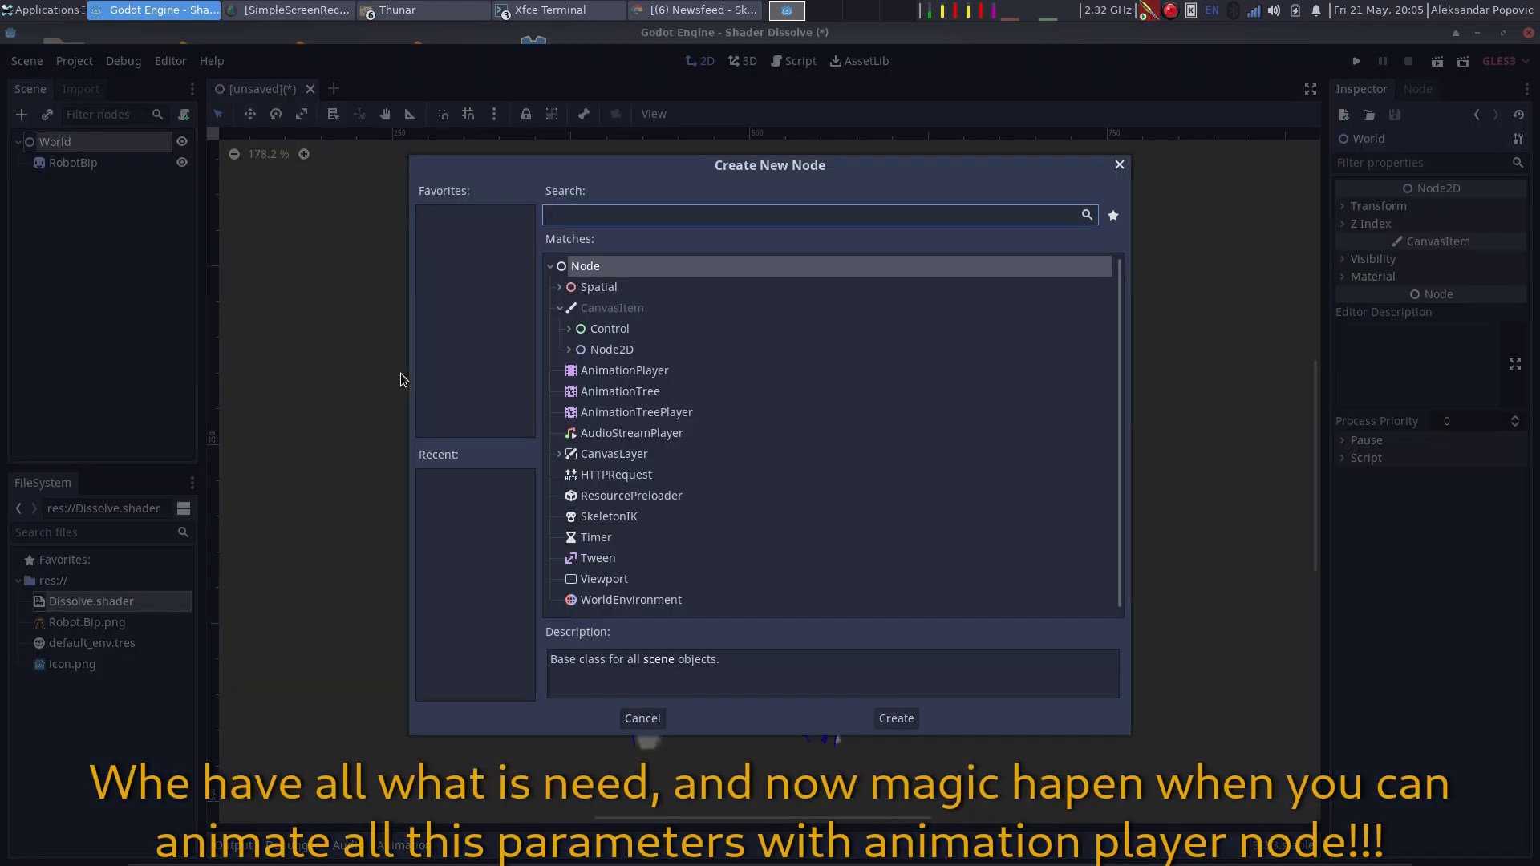
pyautogui.write('anima')
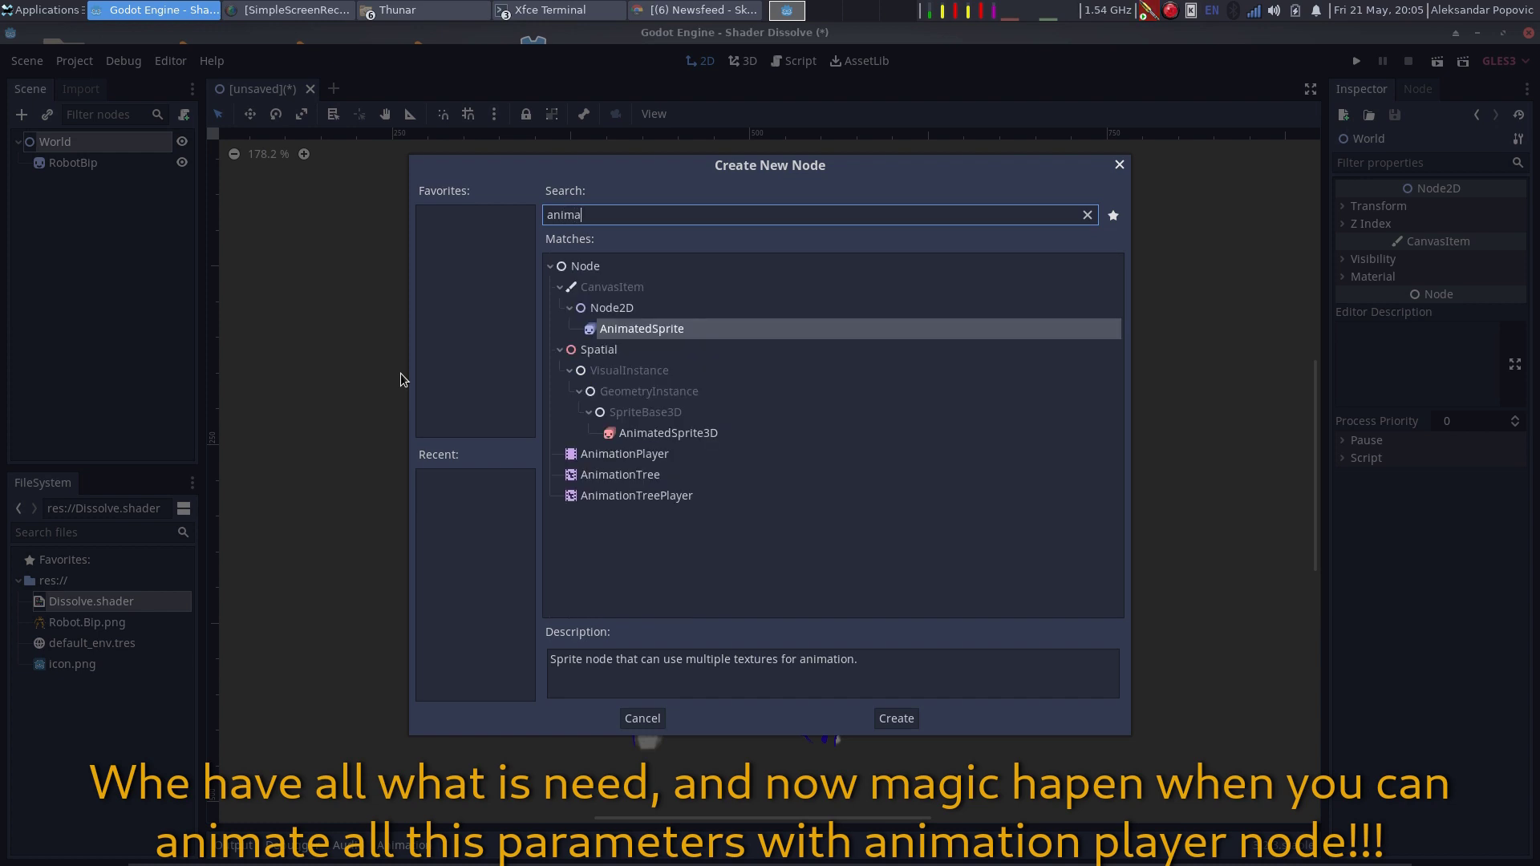
pyautogui.write('tion')
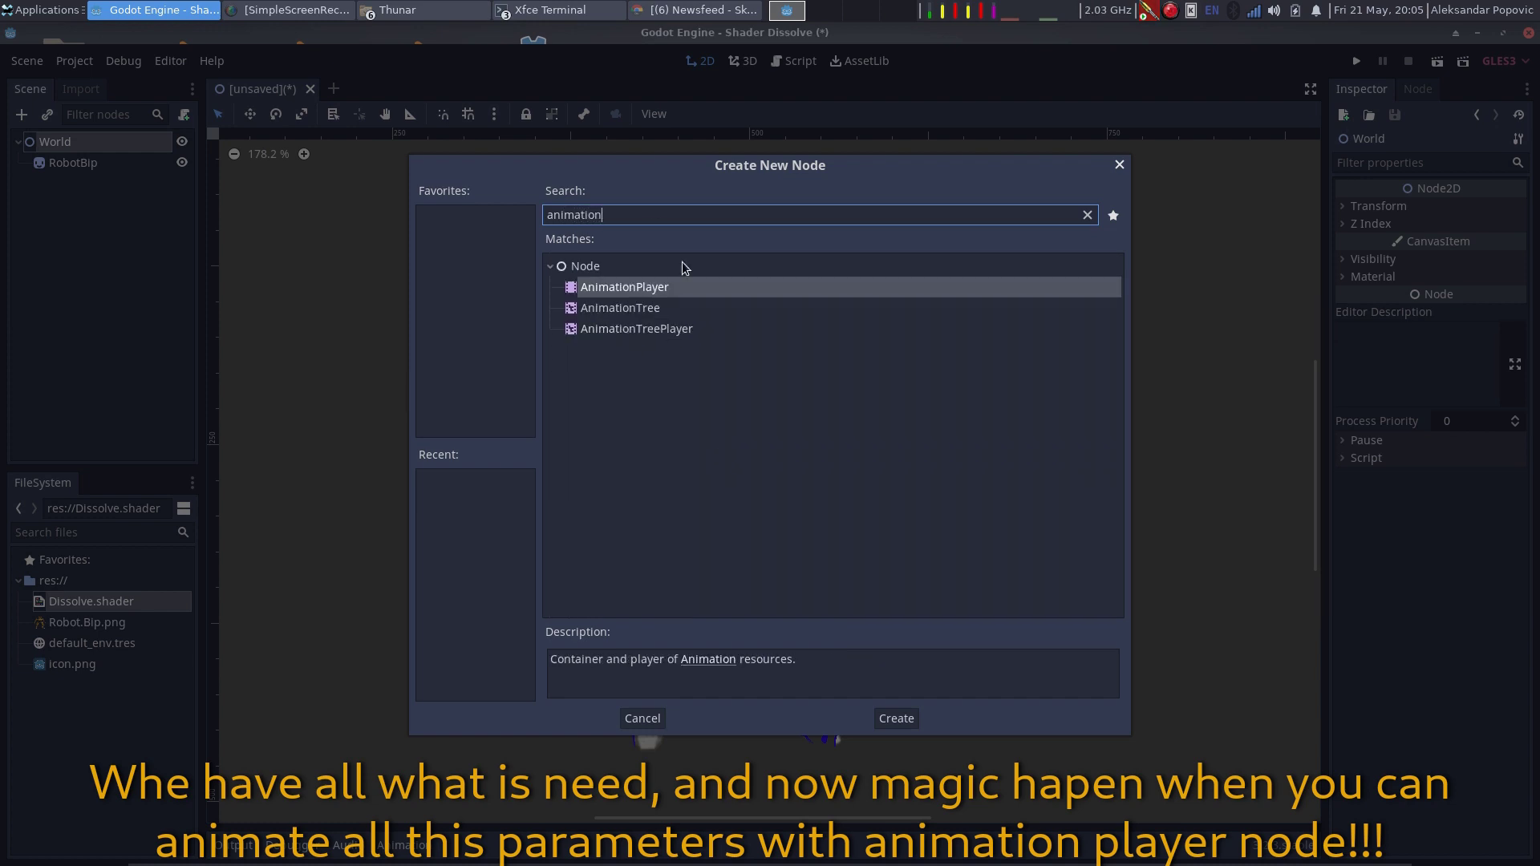
pyautogui.doubleClick(648, 290)
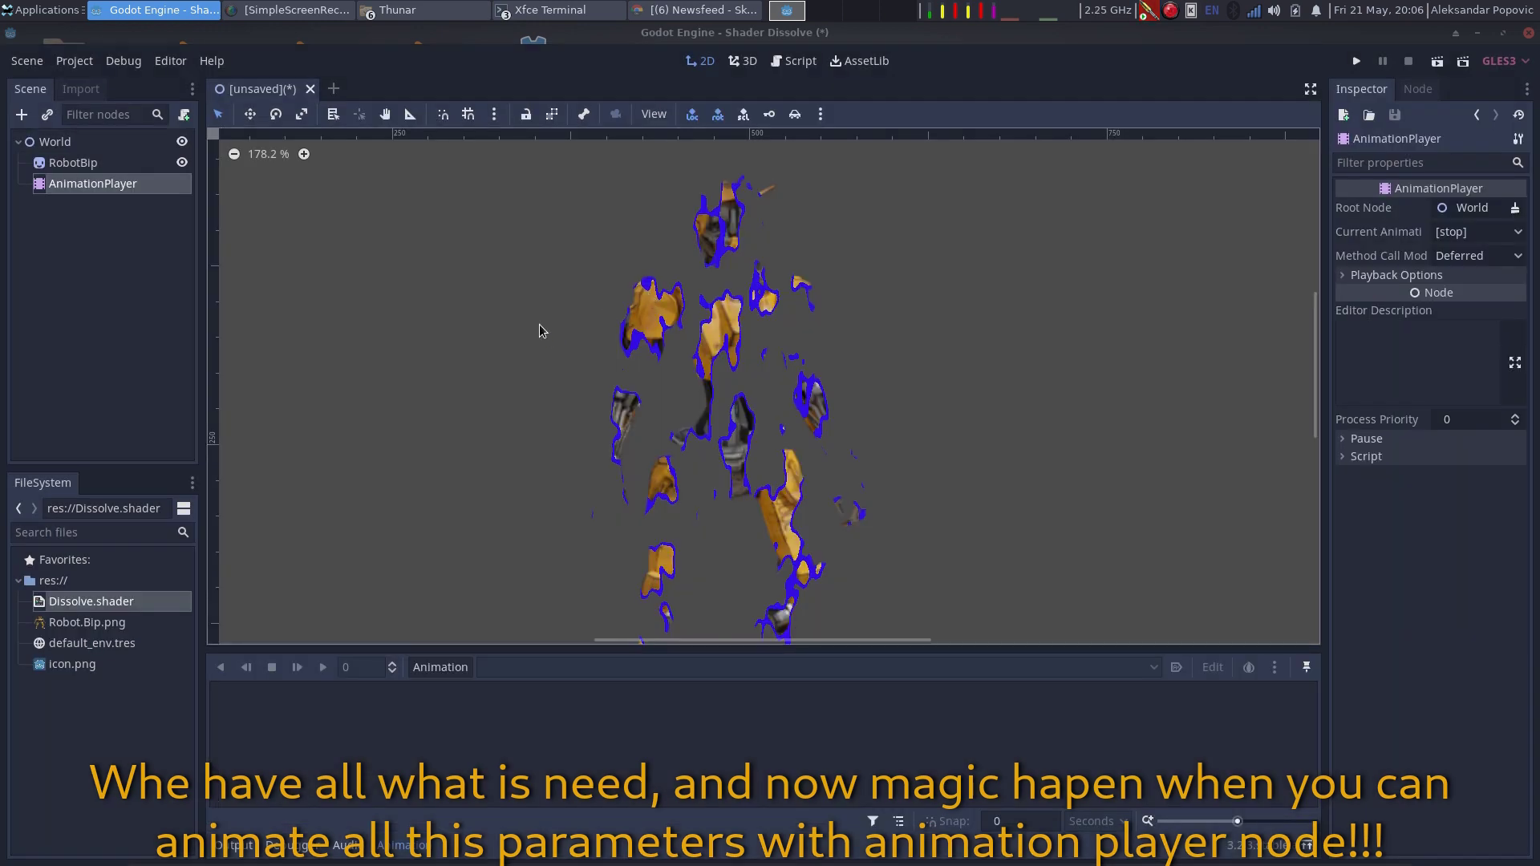
# Step: Create a looping animation named Dissolving with a length of 4 seconds
pyautogui.click(442, 672)
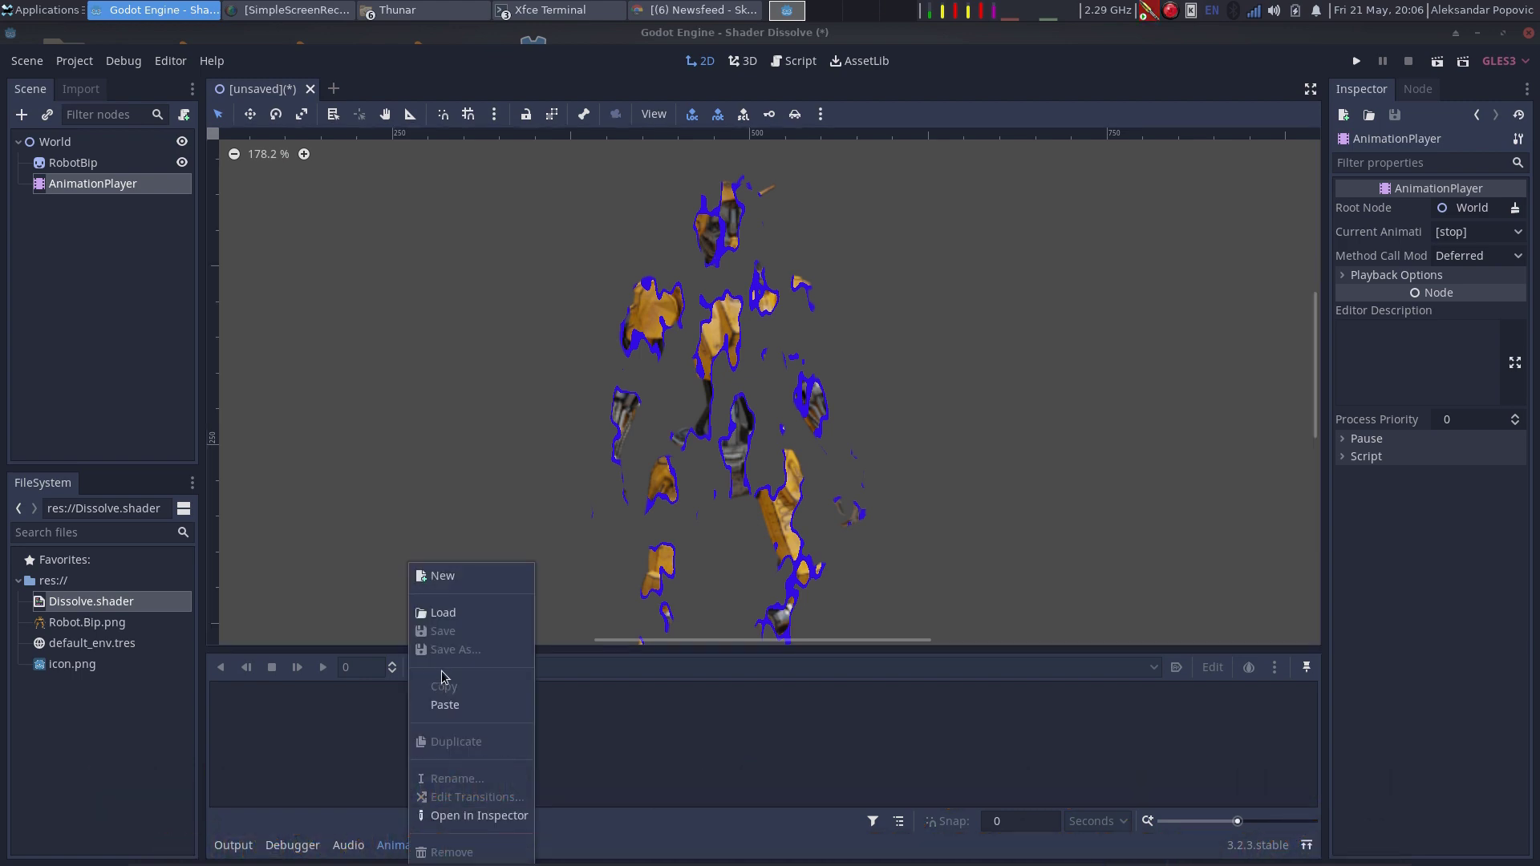
pyautogui.click(489, 589)
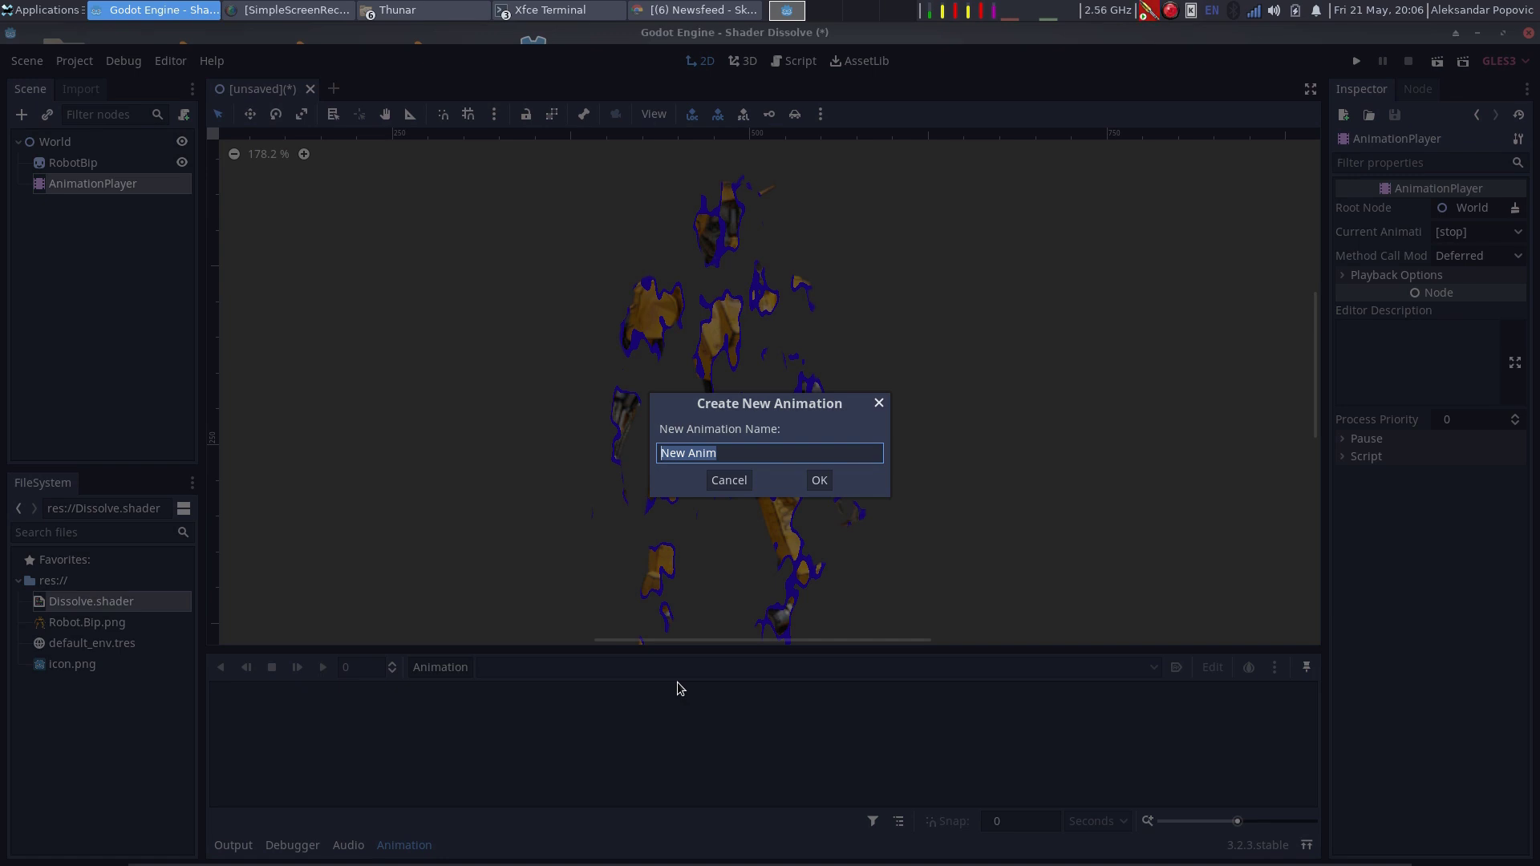
pyautogui.write('Dissolving')
pyautogui.press('Return')
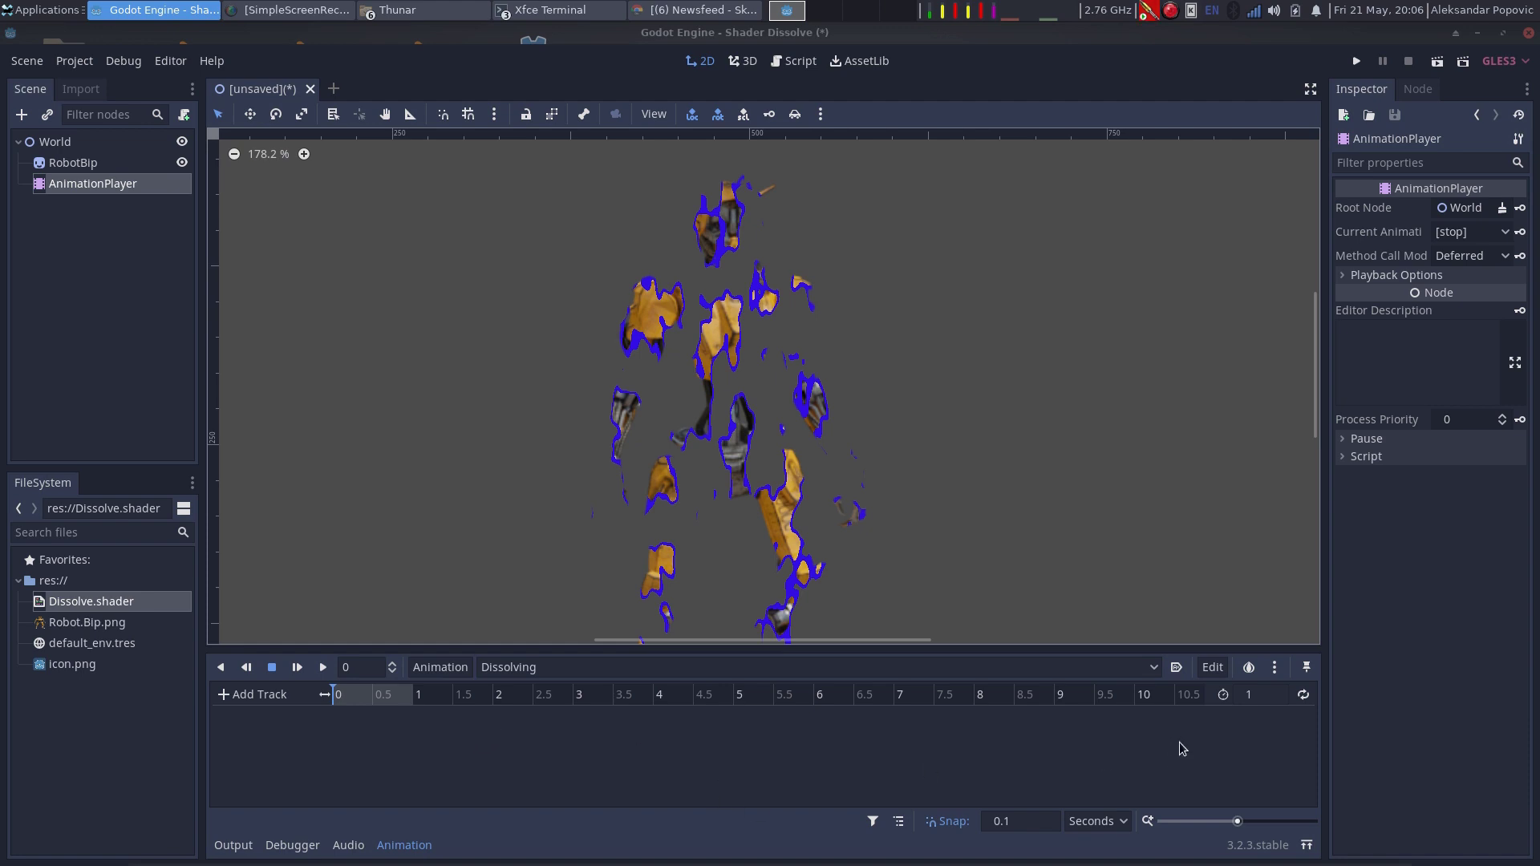
pyautogui.click(1249, 694)
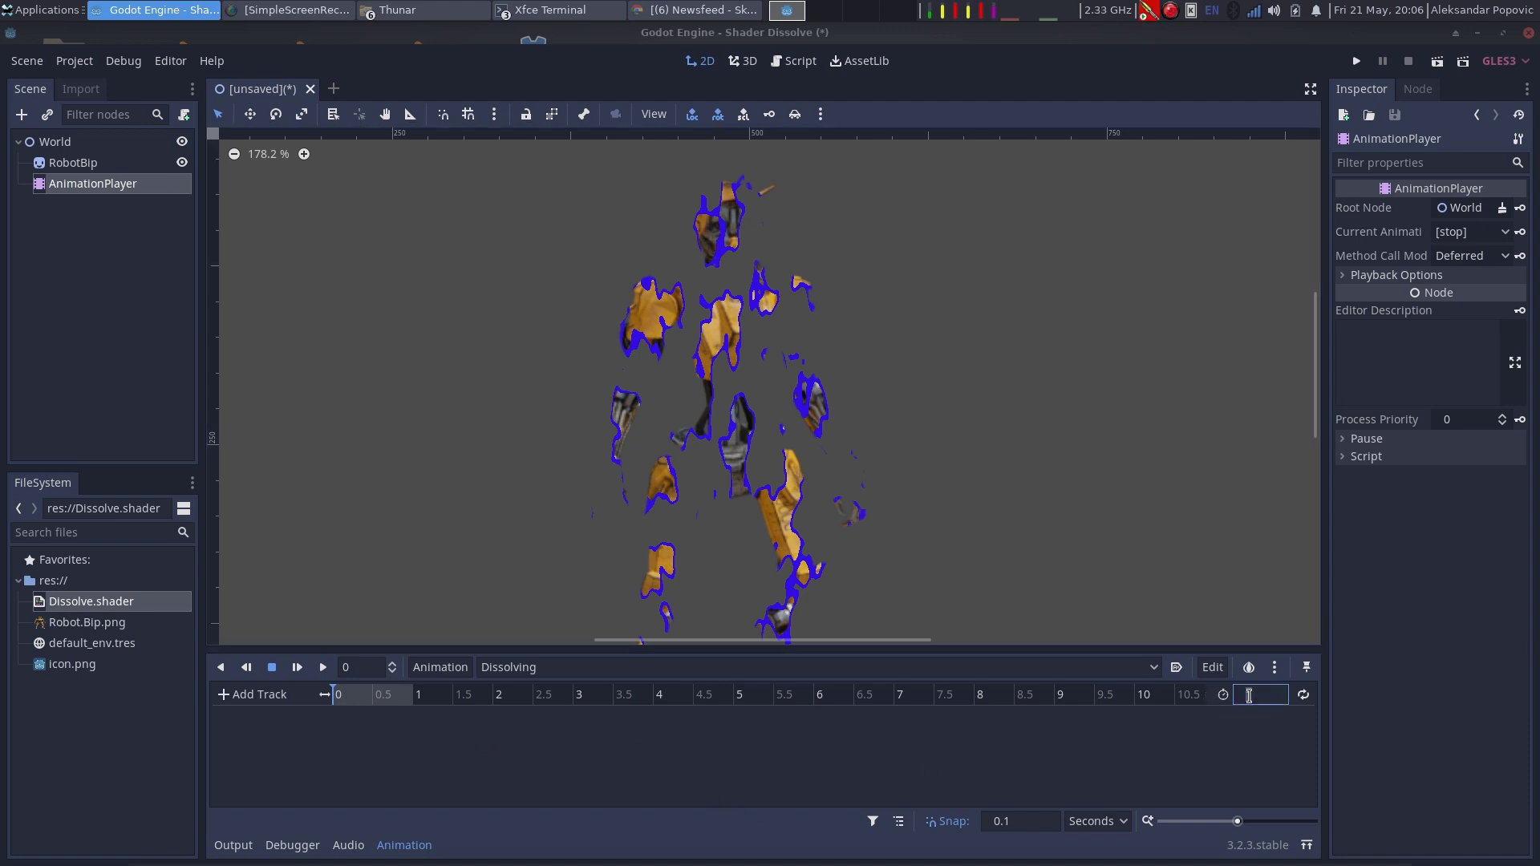
pyautogui.write('4')
pyautogui.press('Return')
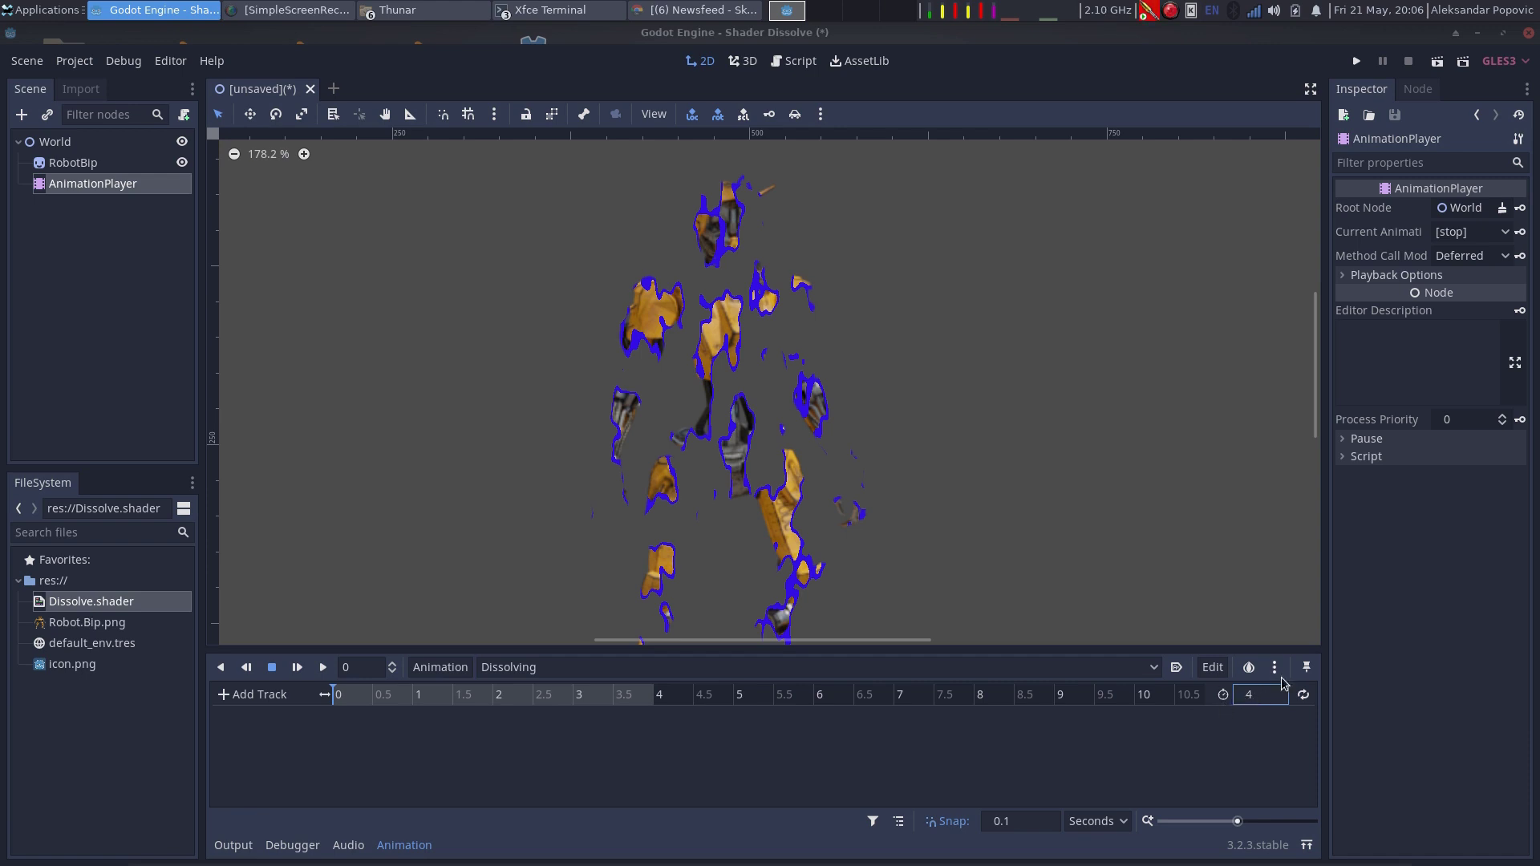
pyautogui.click(1303, 696)
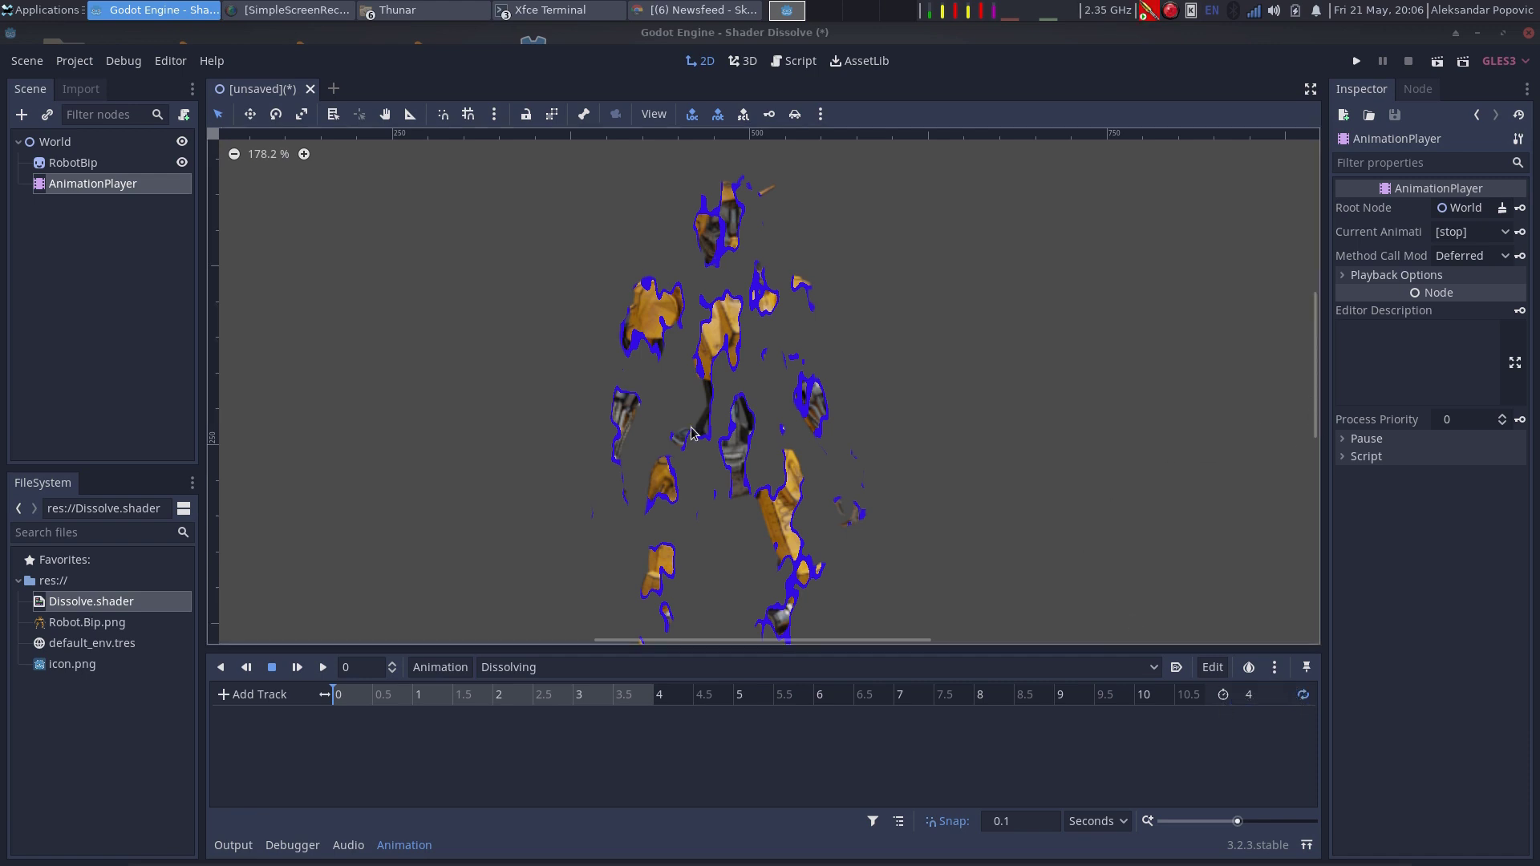
pyautogui.click(710, 363)
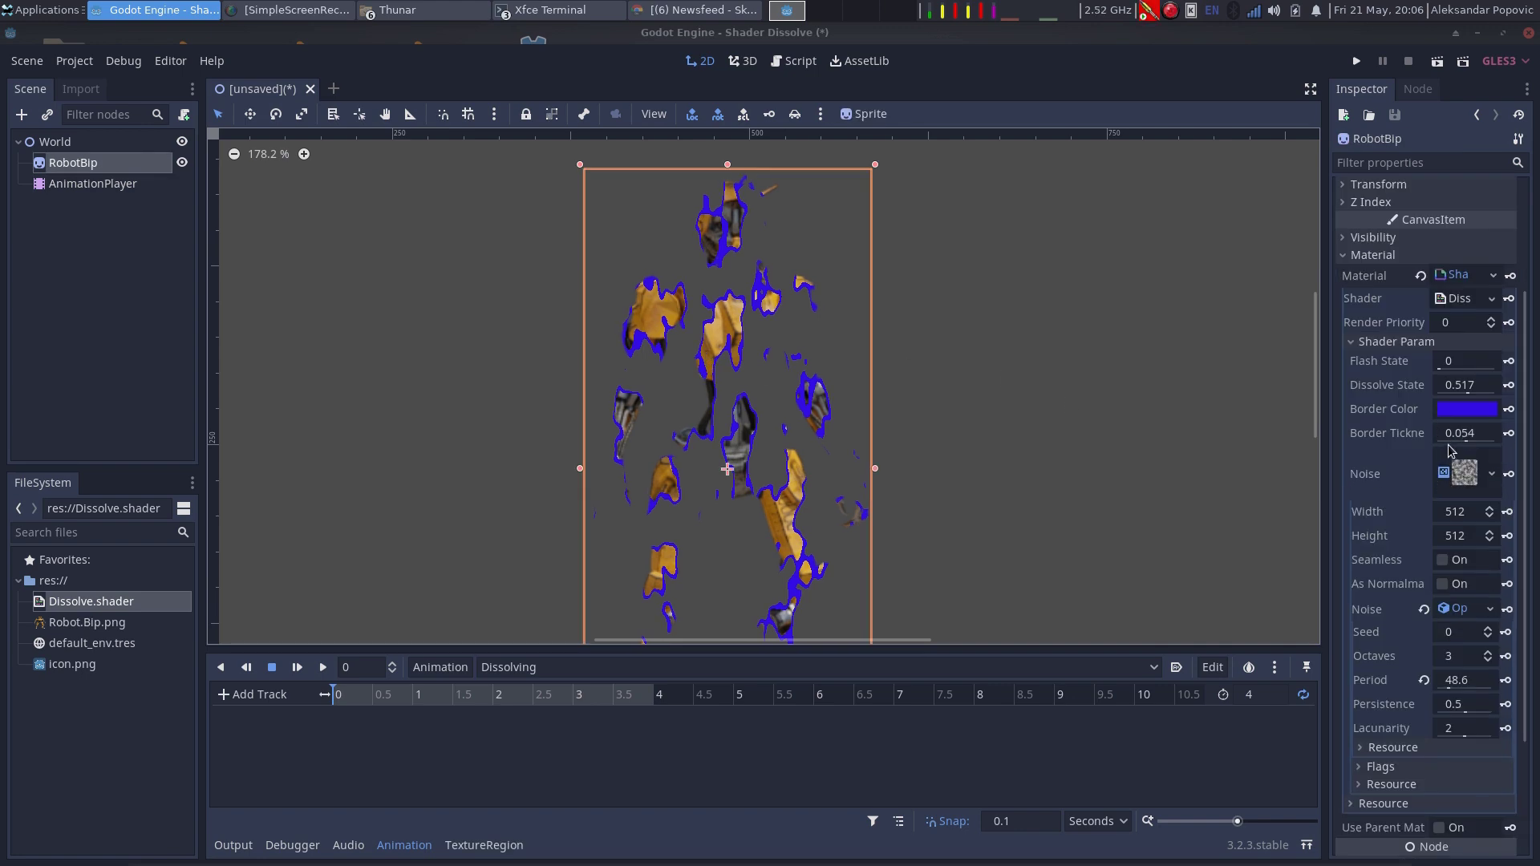
# Step: Key Dissolve State at 0 at the start and at 1 at 4 seconds
pyautogui.moveTo(1469, 392); pyautogui.dragTo(1440, 394)
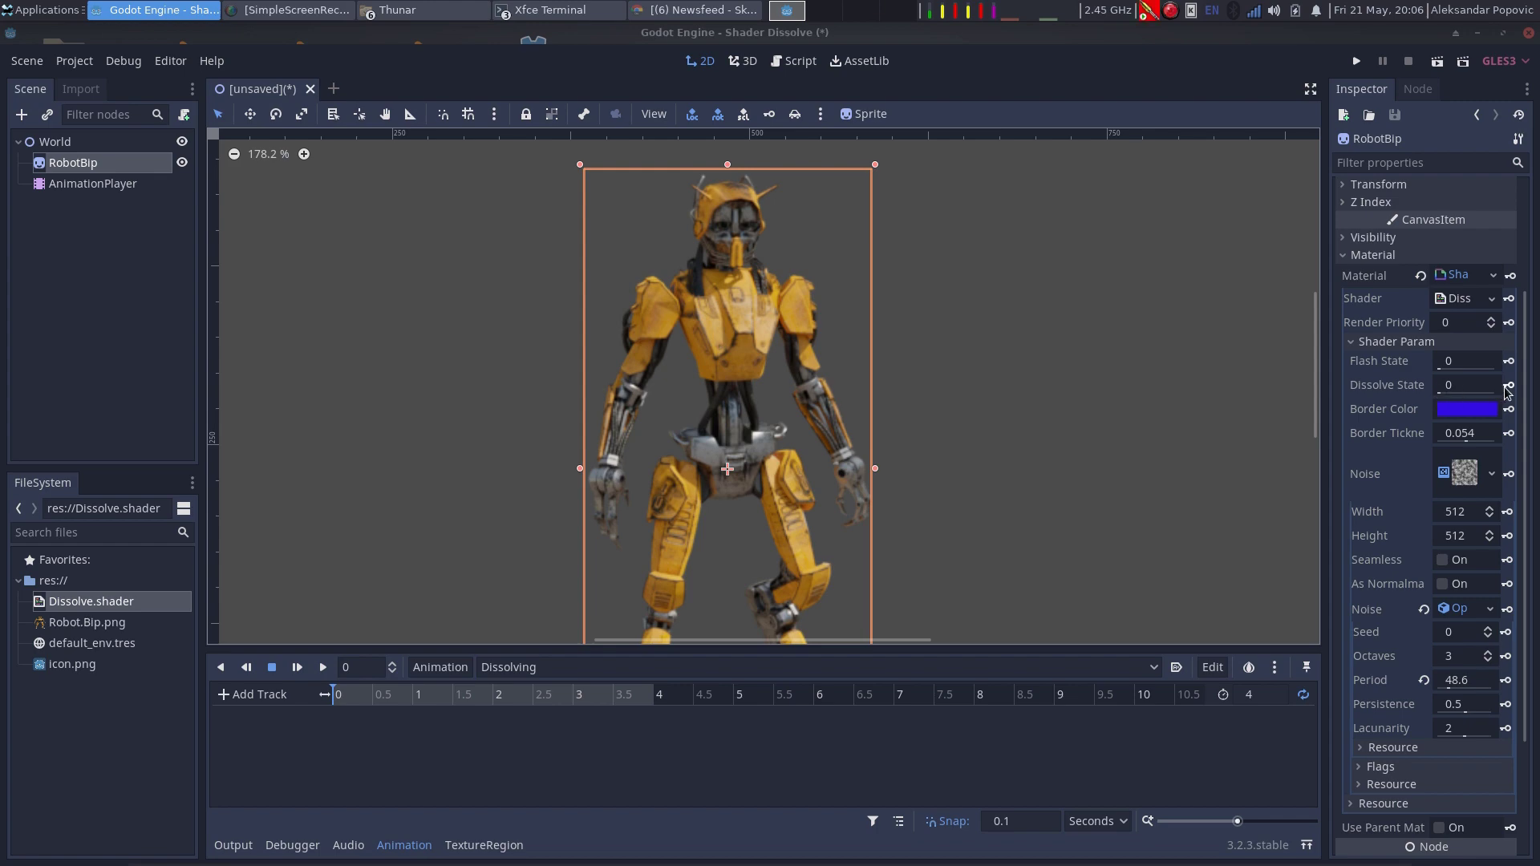
pyautogui.click(1509, 386)
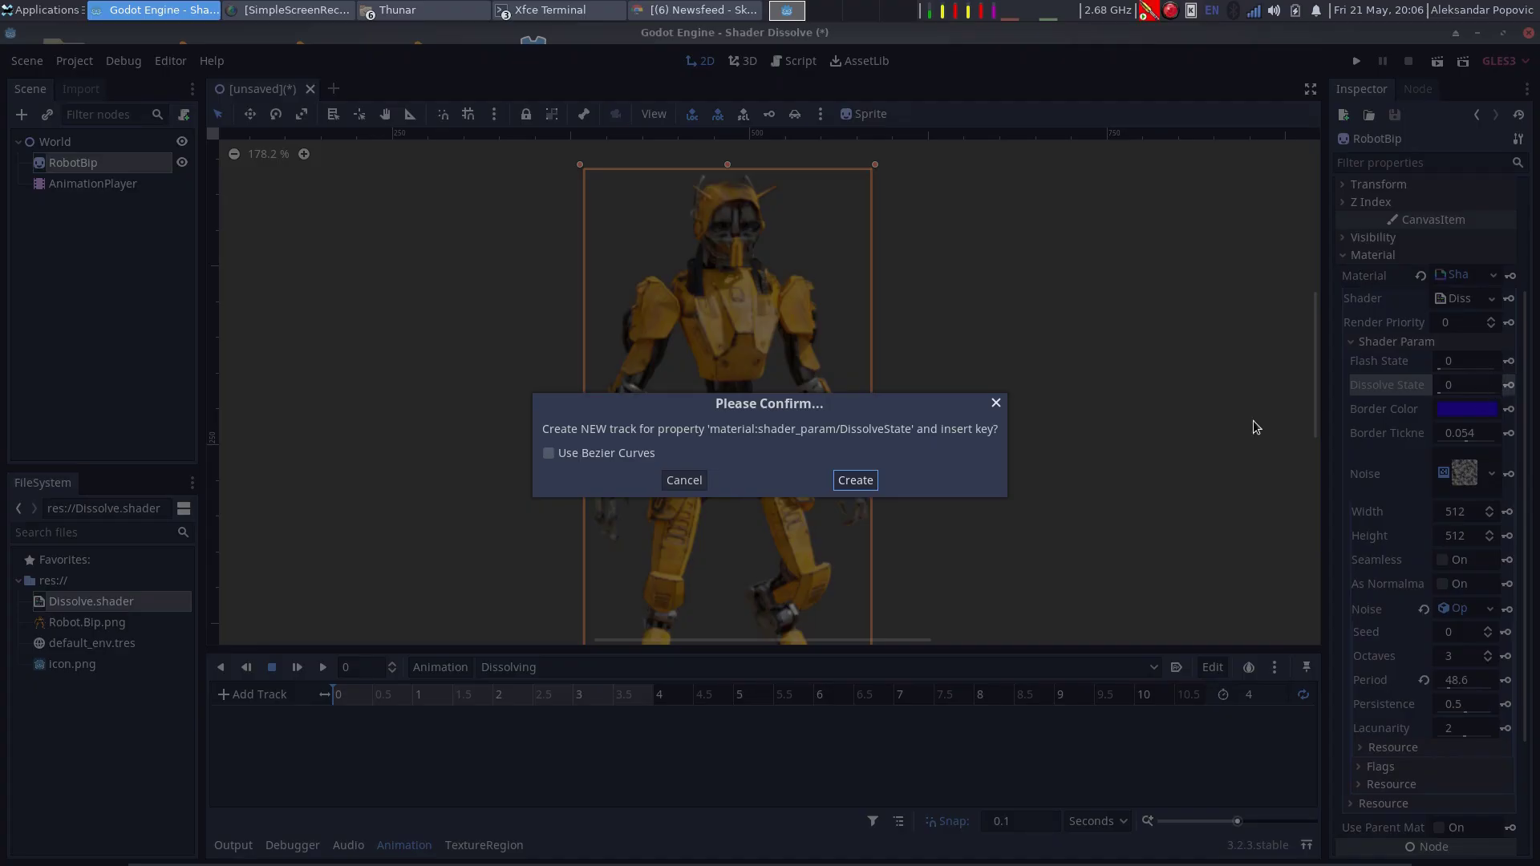
pyautogui.click(856, 481)
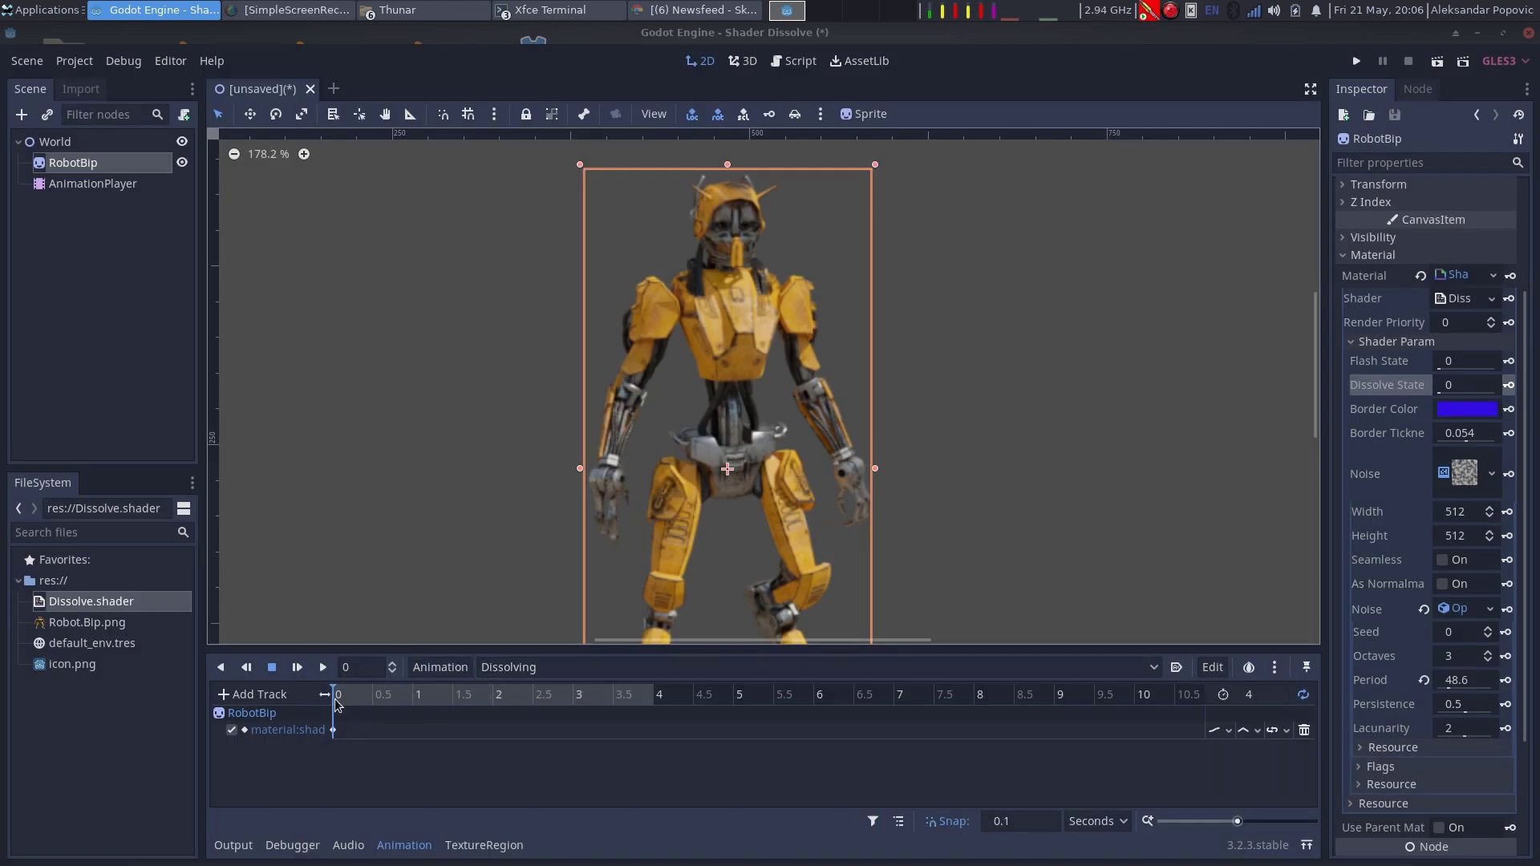
pyautogui.moveTo(333, 703); pyautogui.dragTo(655, 698)
pyautogui.moveTo(1444, 393); pyautogui.dragTo(1497, 394)
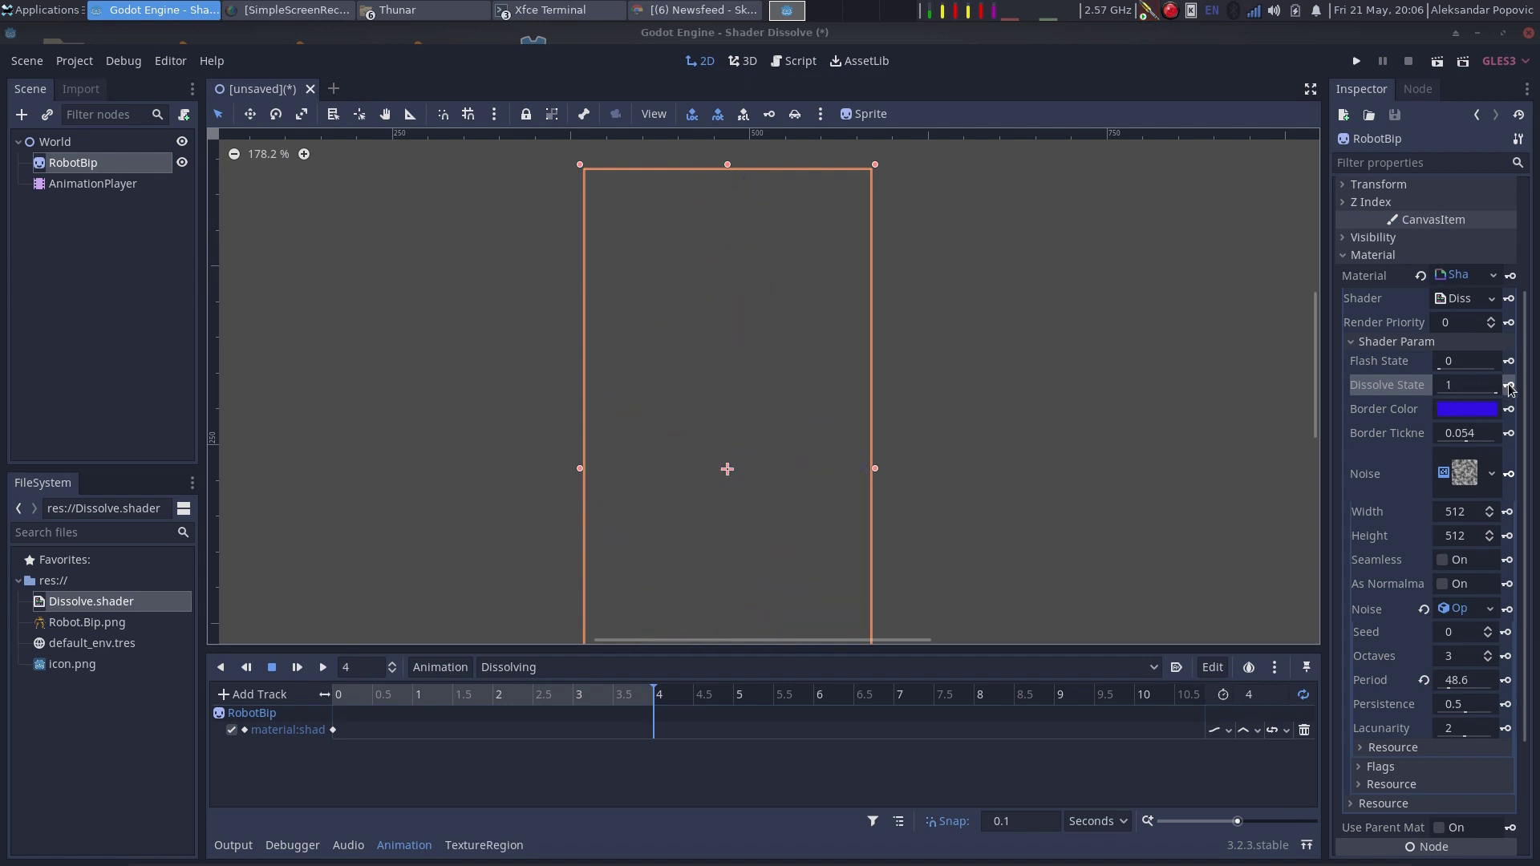
pyautogui.click(1509, 387)
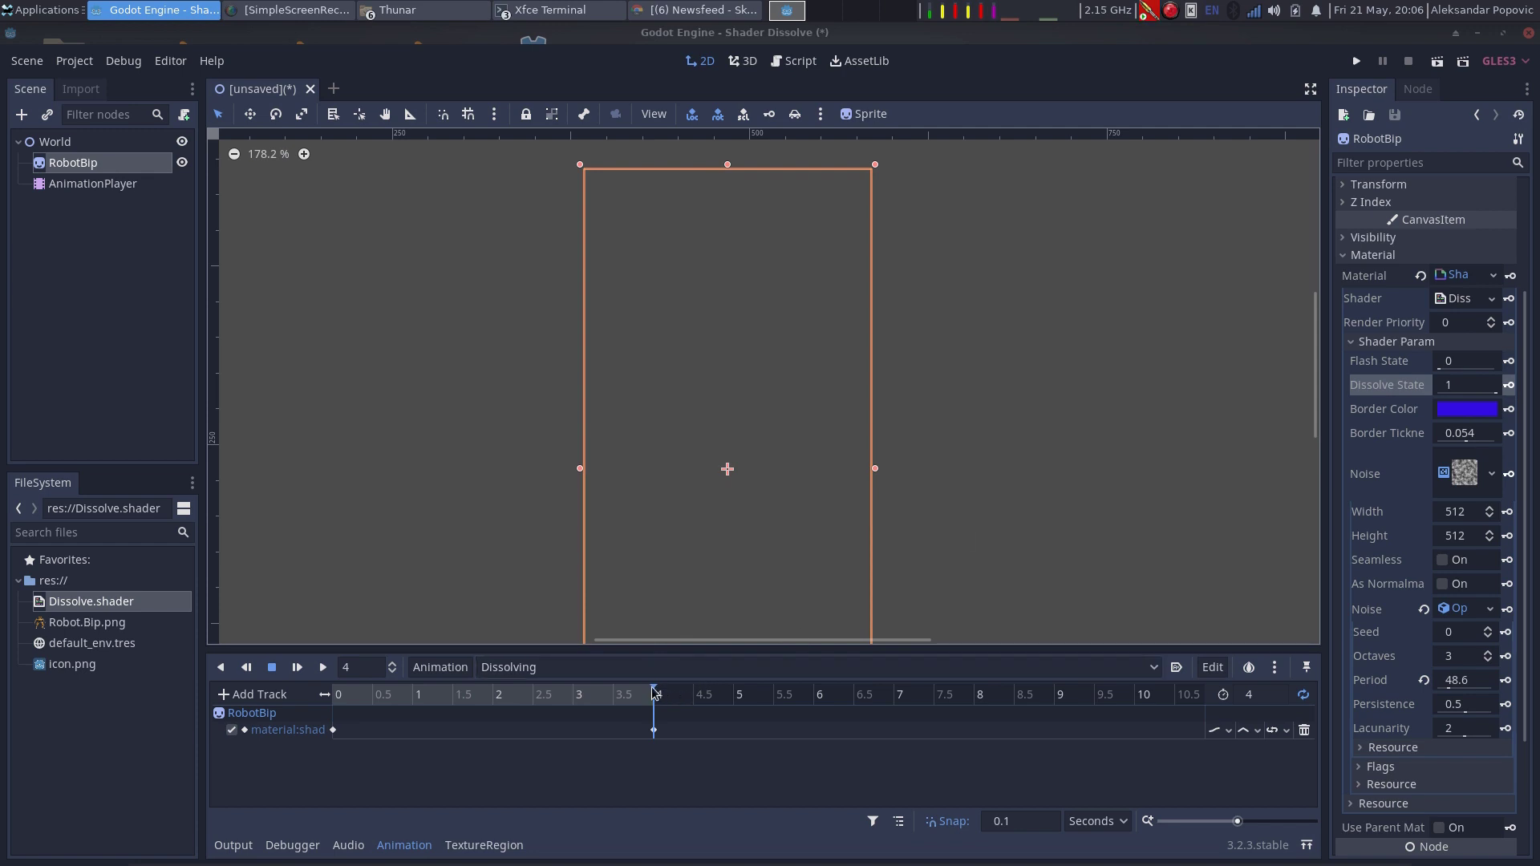
# Step: Rewind, recentre the robot, and play Dissolving to preview the robot dissolving
pyautogui.moveTo(656, 694); pyautogui.dragTo(333, 694)
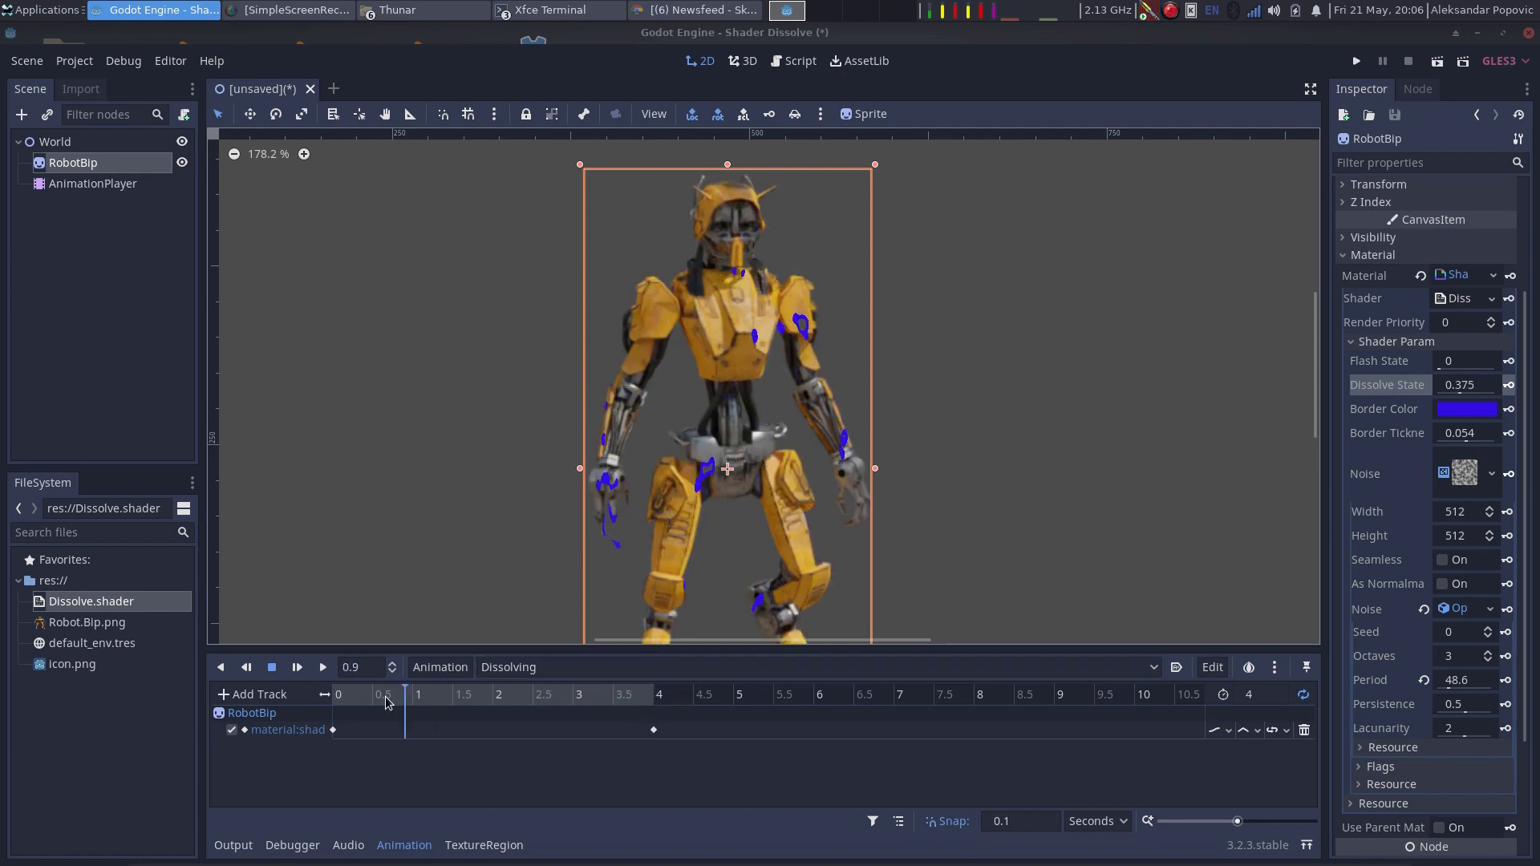
pyautogui.scroll(-1, 689, 478)
pyautogui.scroll(-2, 696, 476)
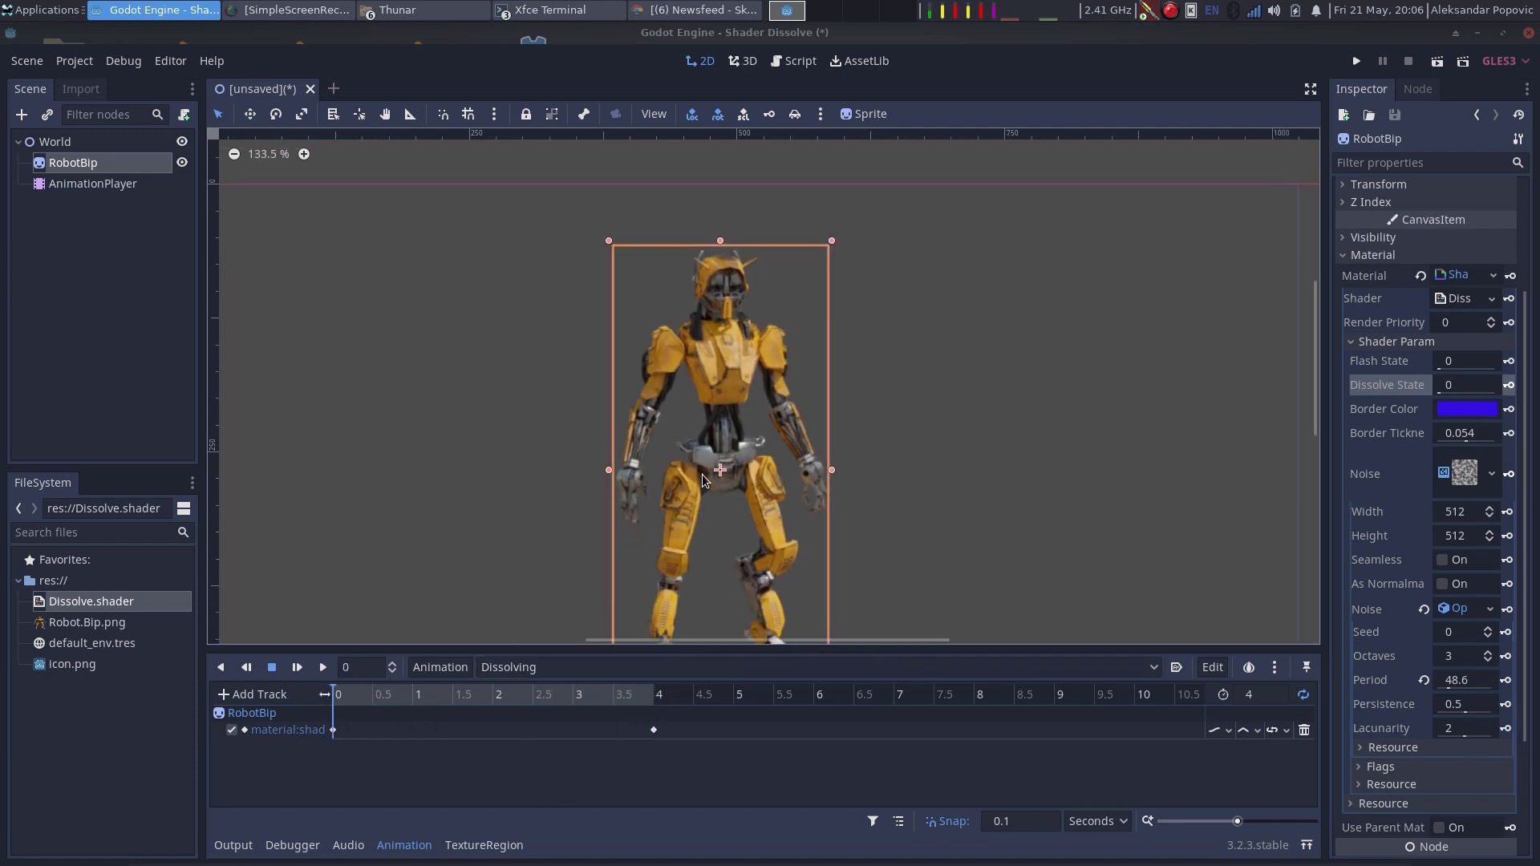
pyautogui.scroll(-1, 703, 474)
pyautogui.scroll(-1, 702, 474)
pyautogui.moveTo(703, 480); pyautogui.dragTo(719, 435, button='middle')
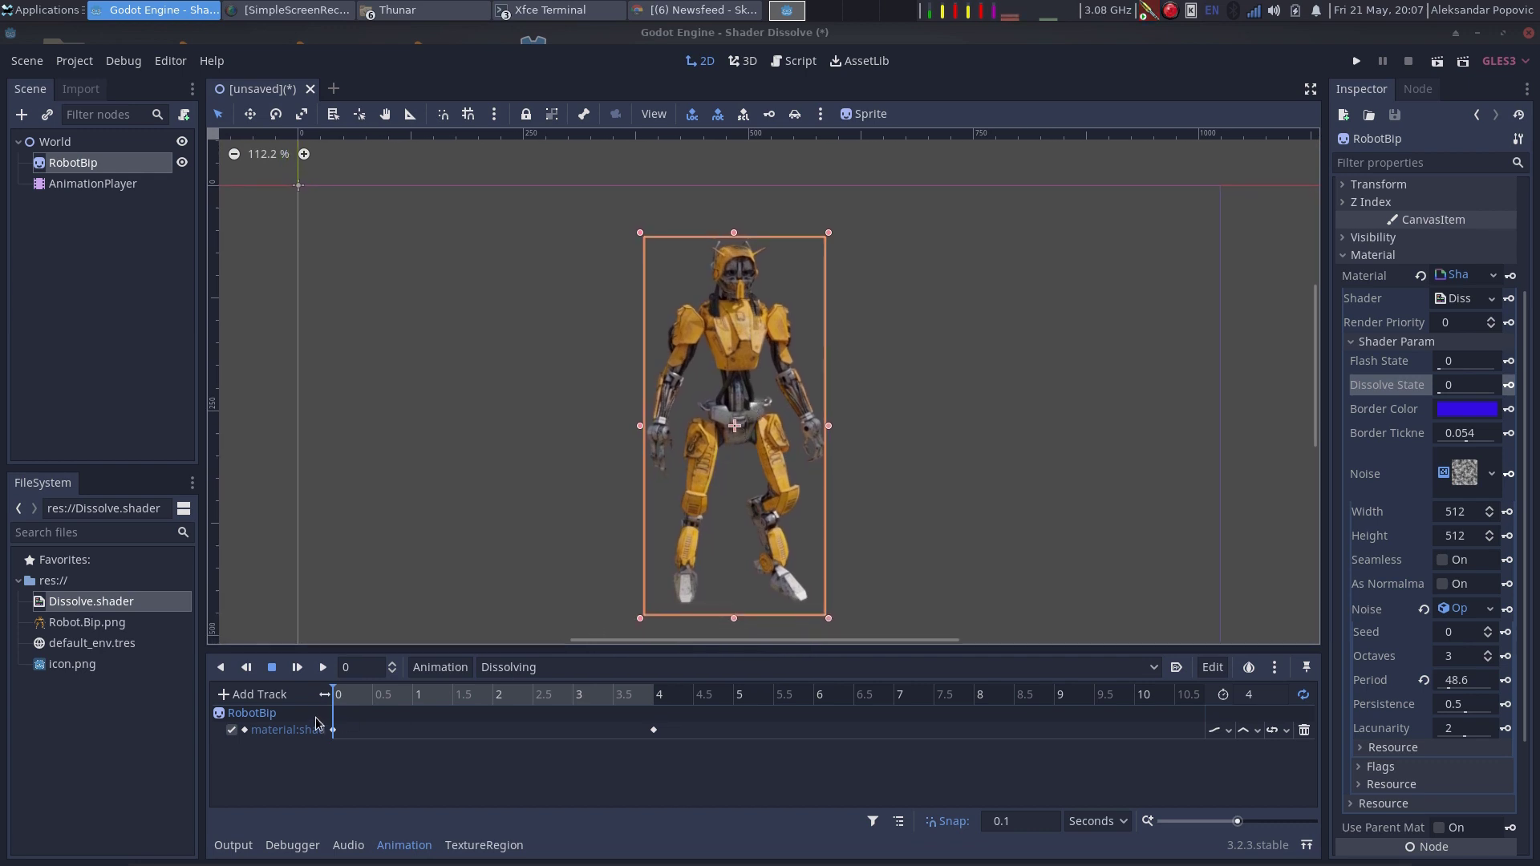
pyautogui.click(323, 669)
pyautogui.scroll(3, 764, 494)
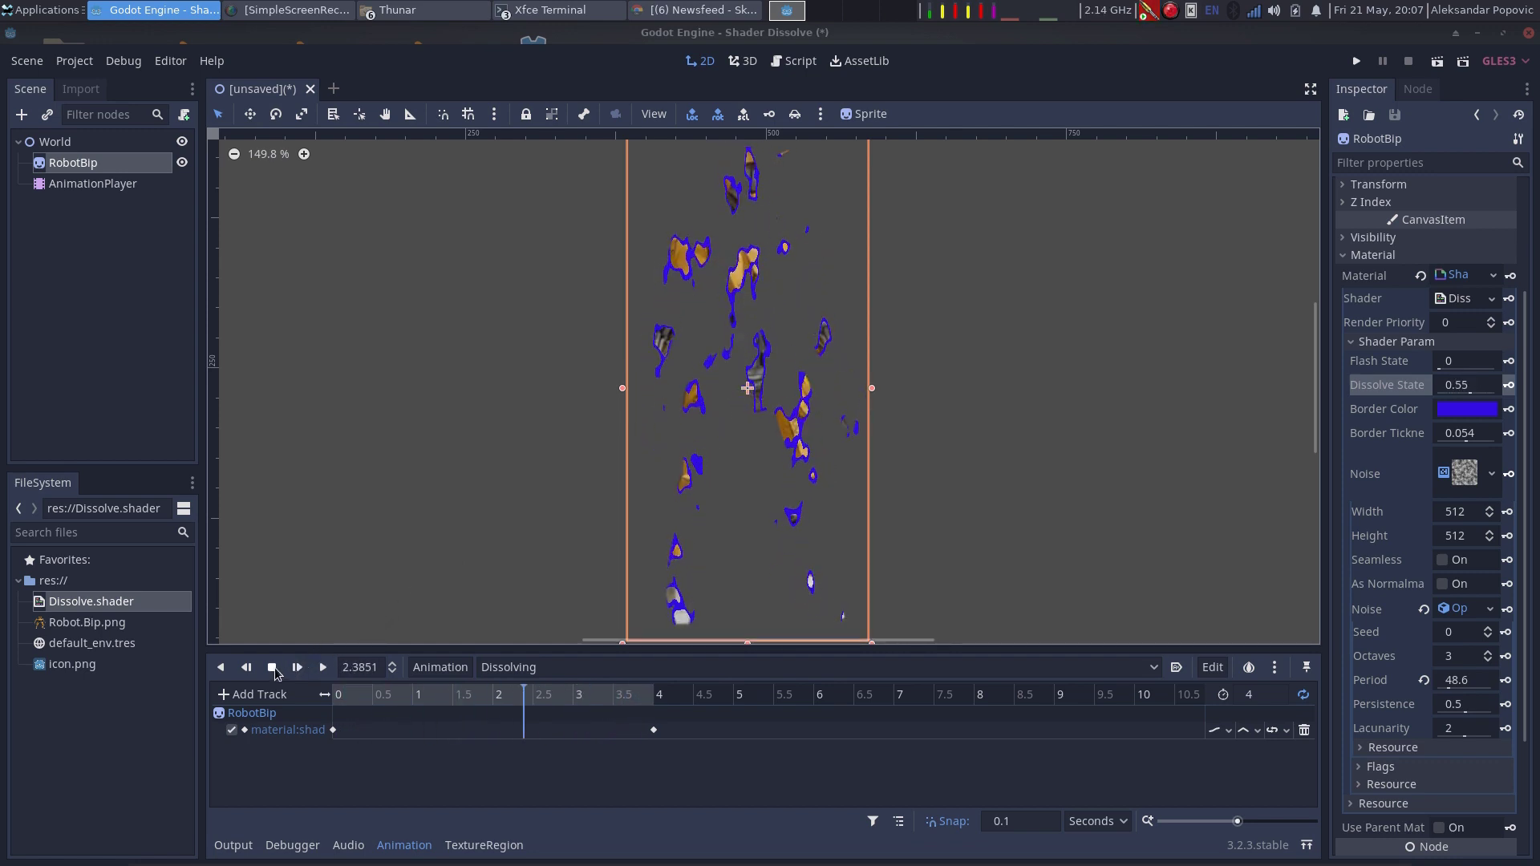
# Step: Stop playback, create a 4-second Spown animation, and lower Border Thickness to 0.05
pyautogui.click(273, 668)
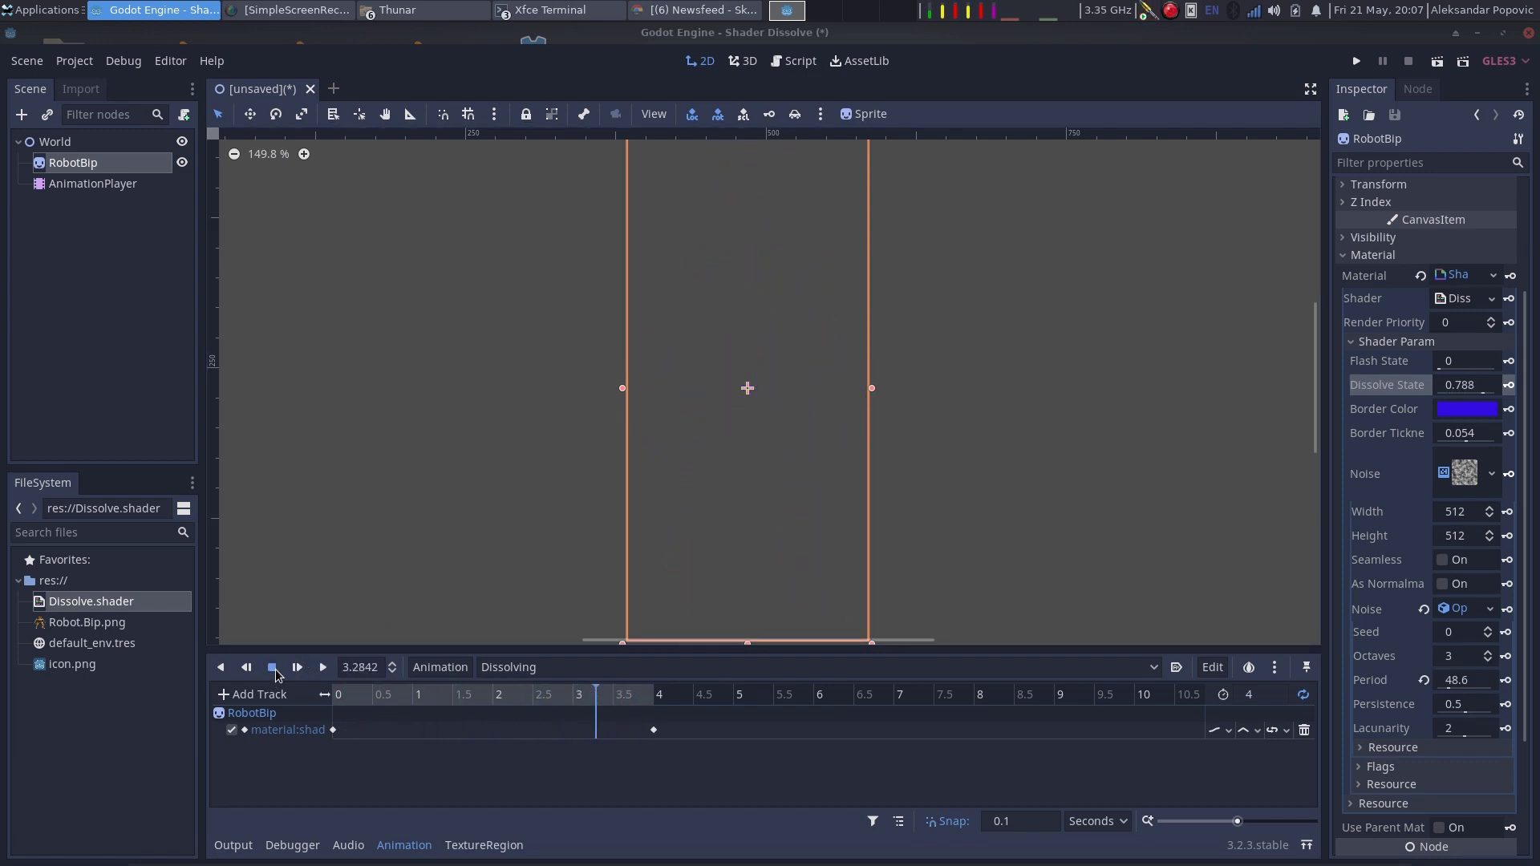
pyautogui.click(454, 669)
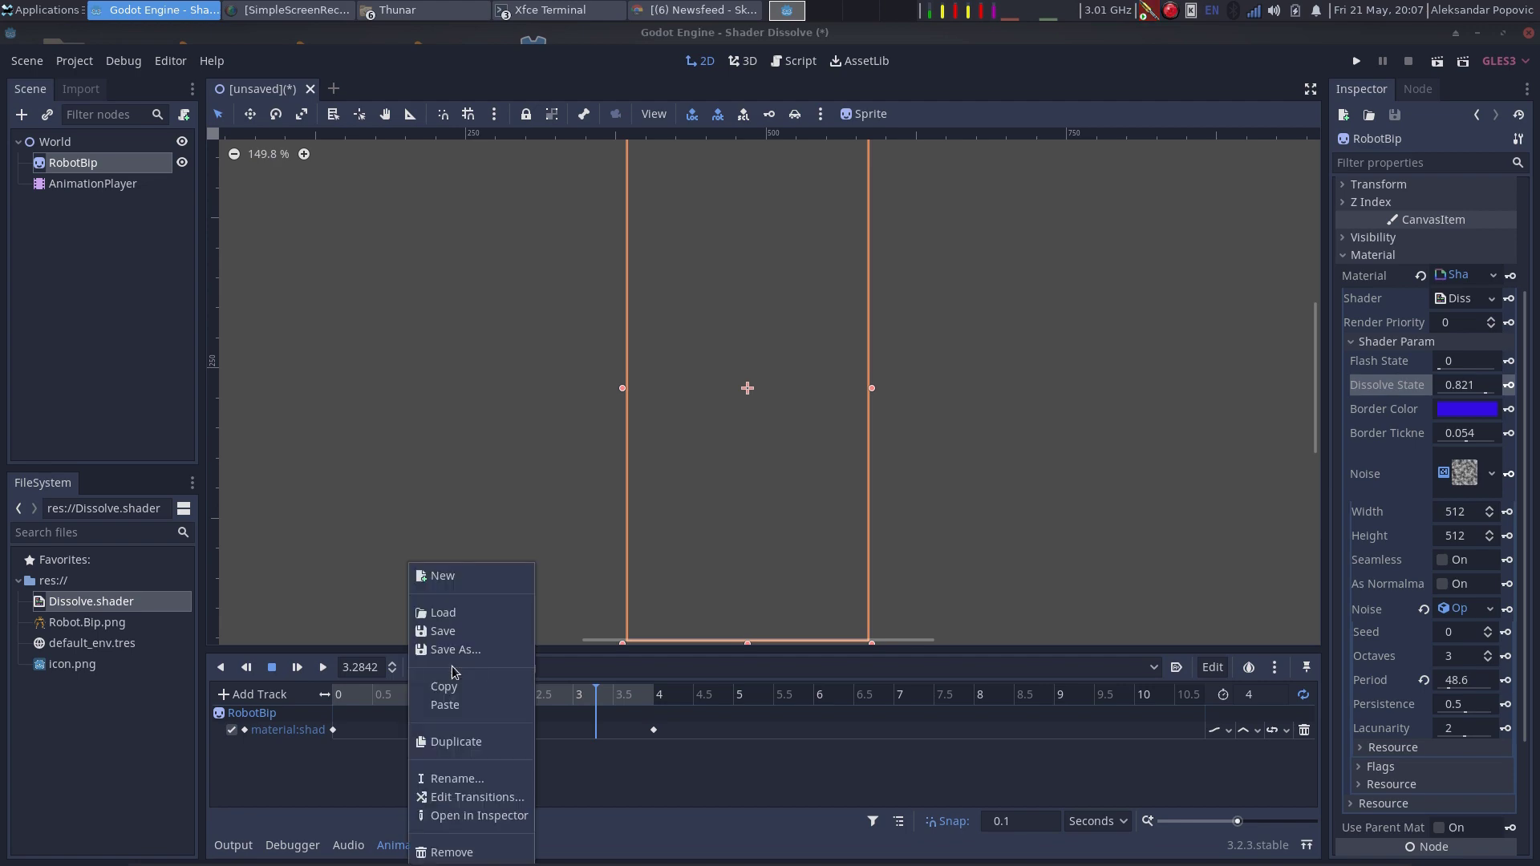
pyautogui.click(487, 580)
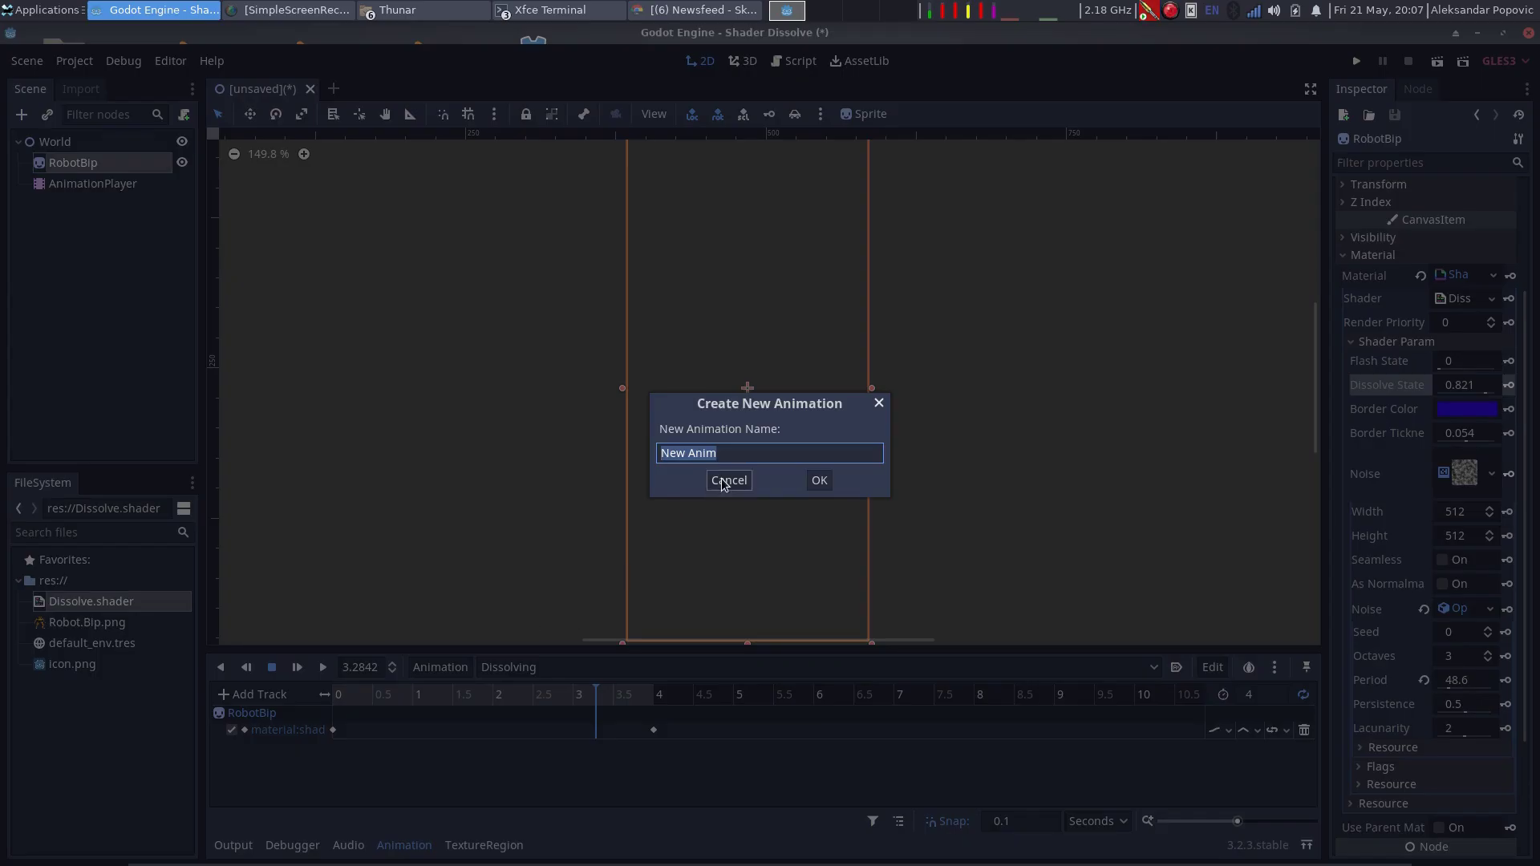
pyautogui.write('Spown')
pyautogui.press('Return')
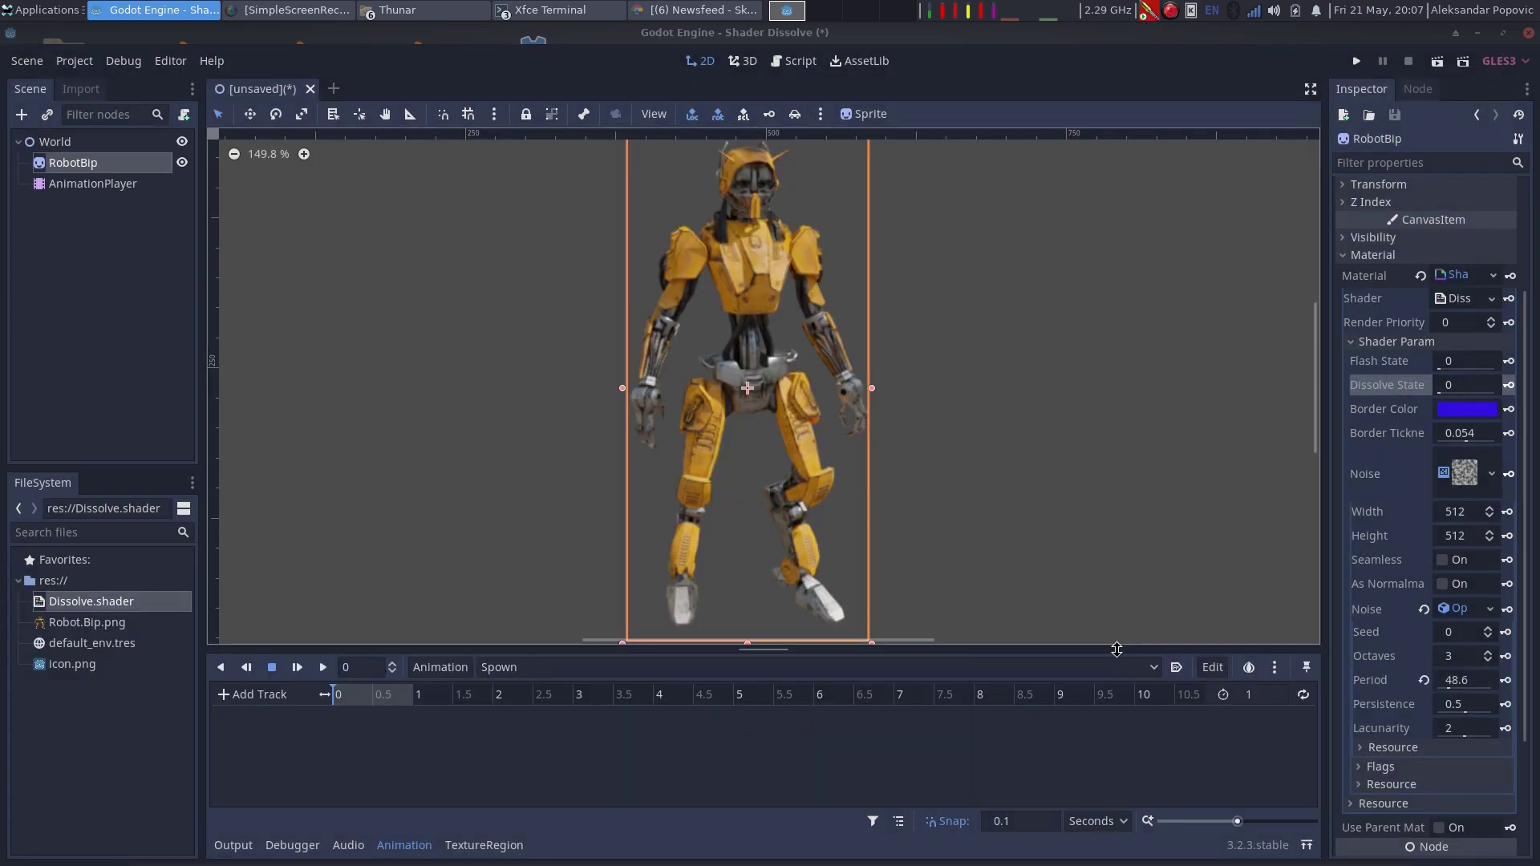
pyautogui.click(1248, 695)
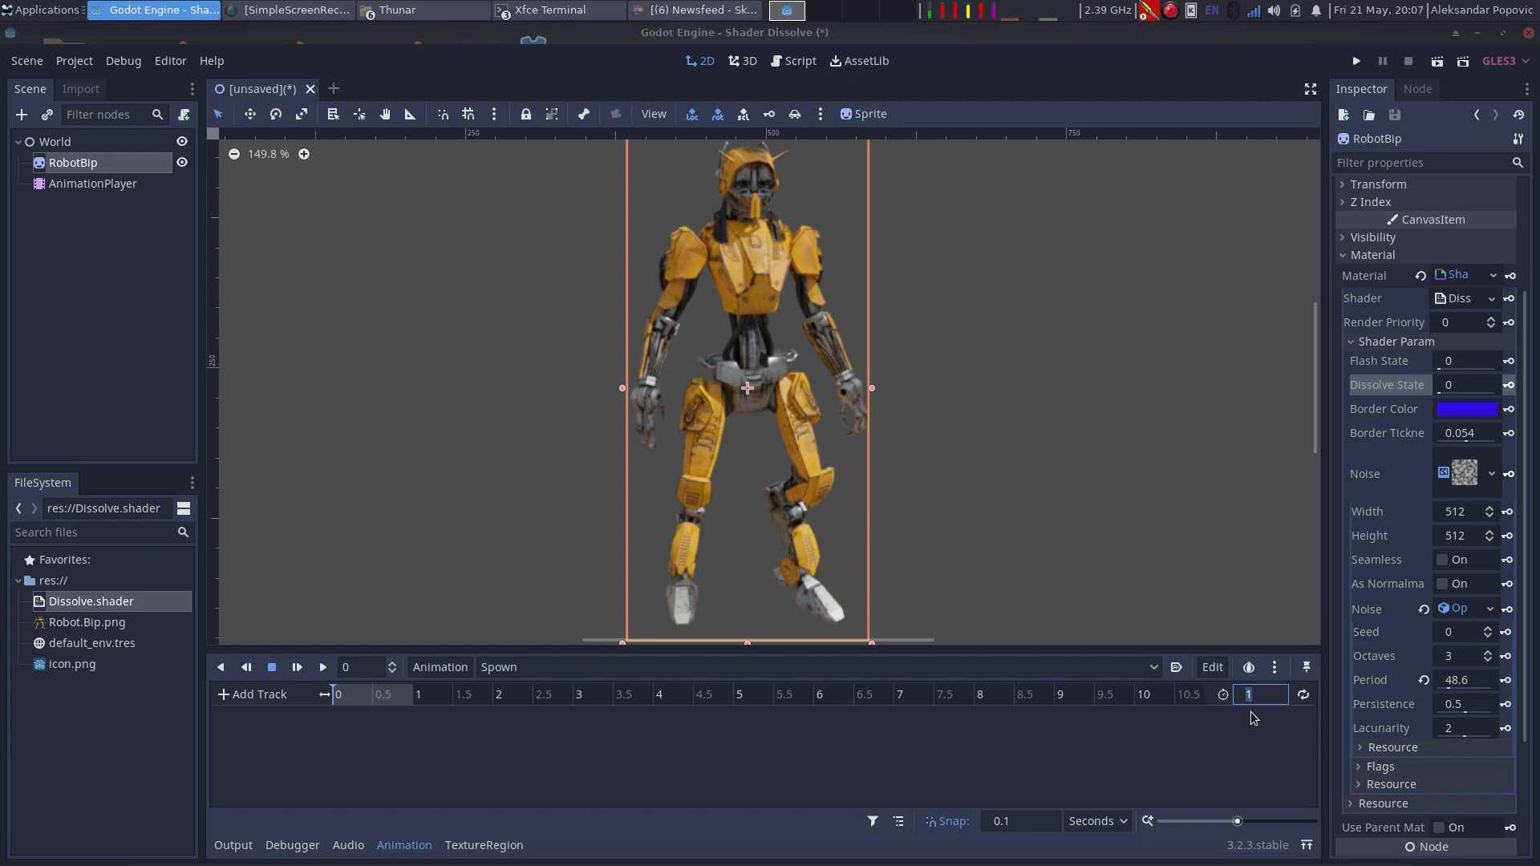
pyautogui.write('4')
pyautogui.press('Return')
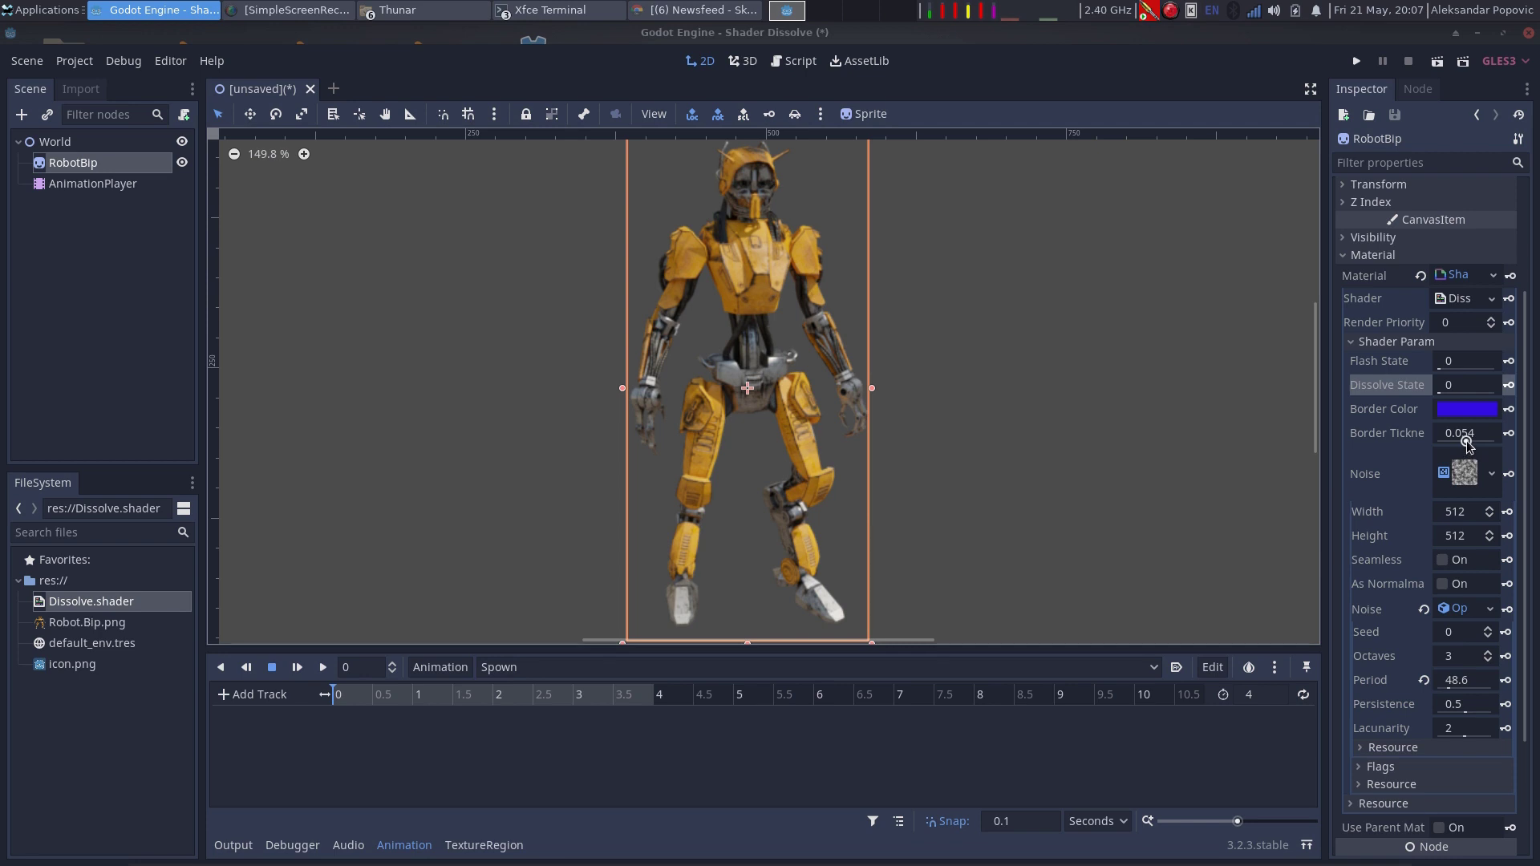
pyautogui.moveTo(1467, 440)
pyautogui.mouseDown()
pyautogui.moveTo(1489, 441)
pyautogui.moveTo(1463, 442)
pyautogui.moveTo(1497, 393)
pyautogui.mouseUp()
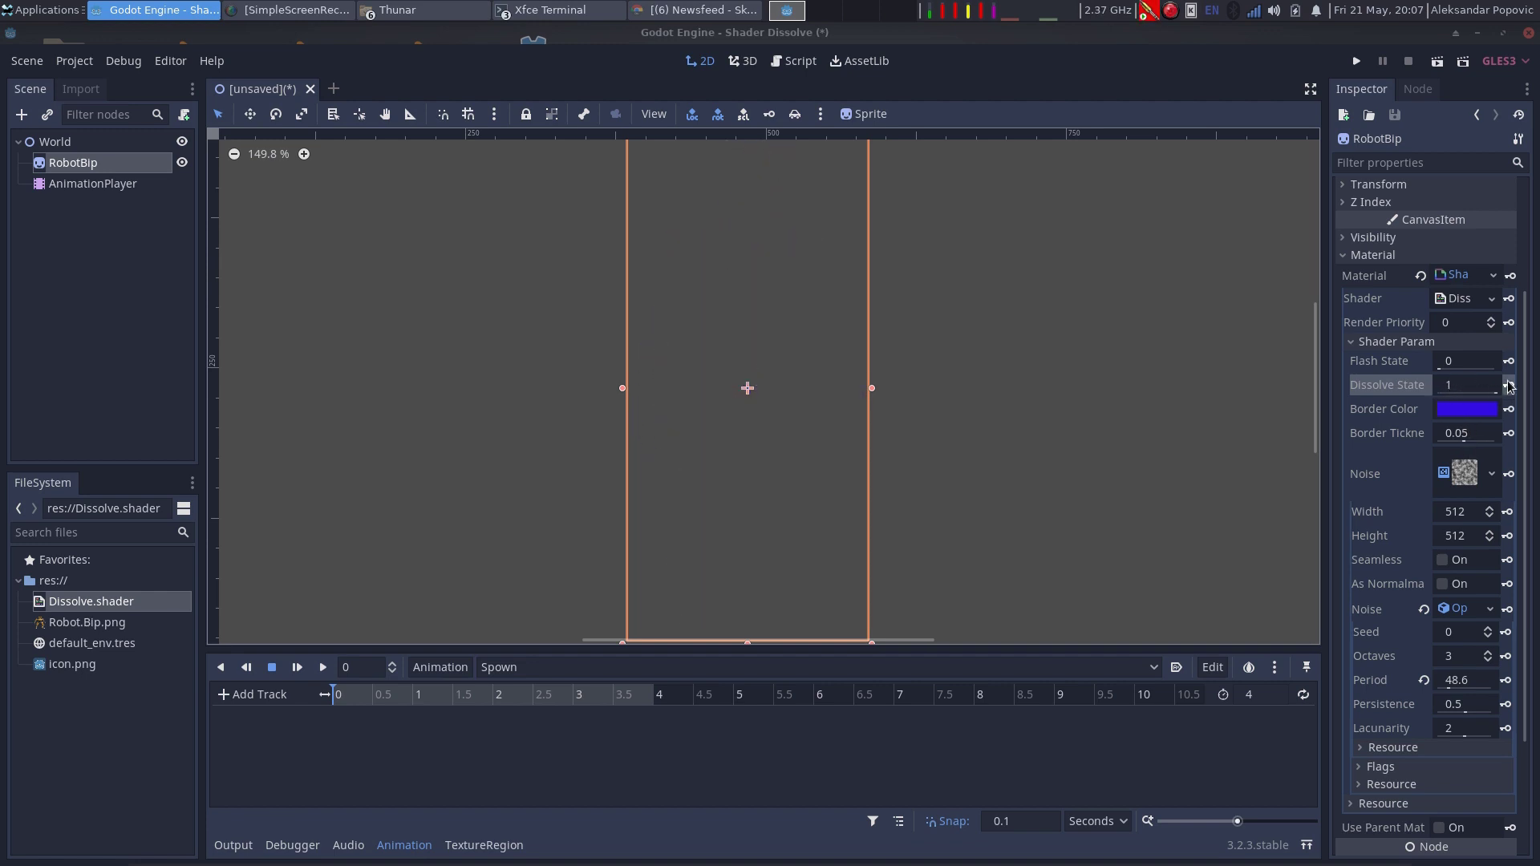
# Step: Key Dissolve State at 1 at the start, then set it to 0 at 4 seconds
pyautogui.click(1510, 385)
pyautogui.click(866, 480)
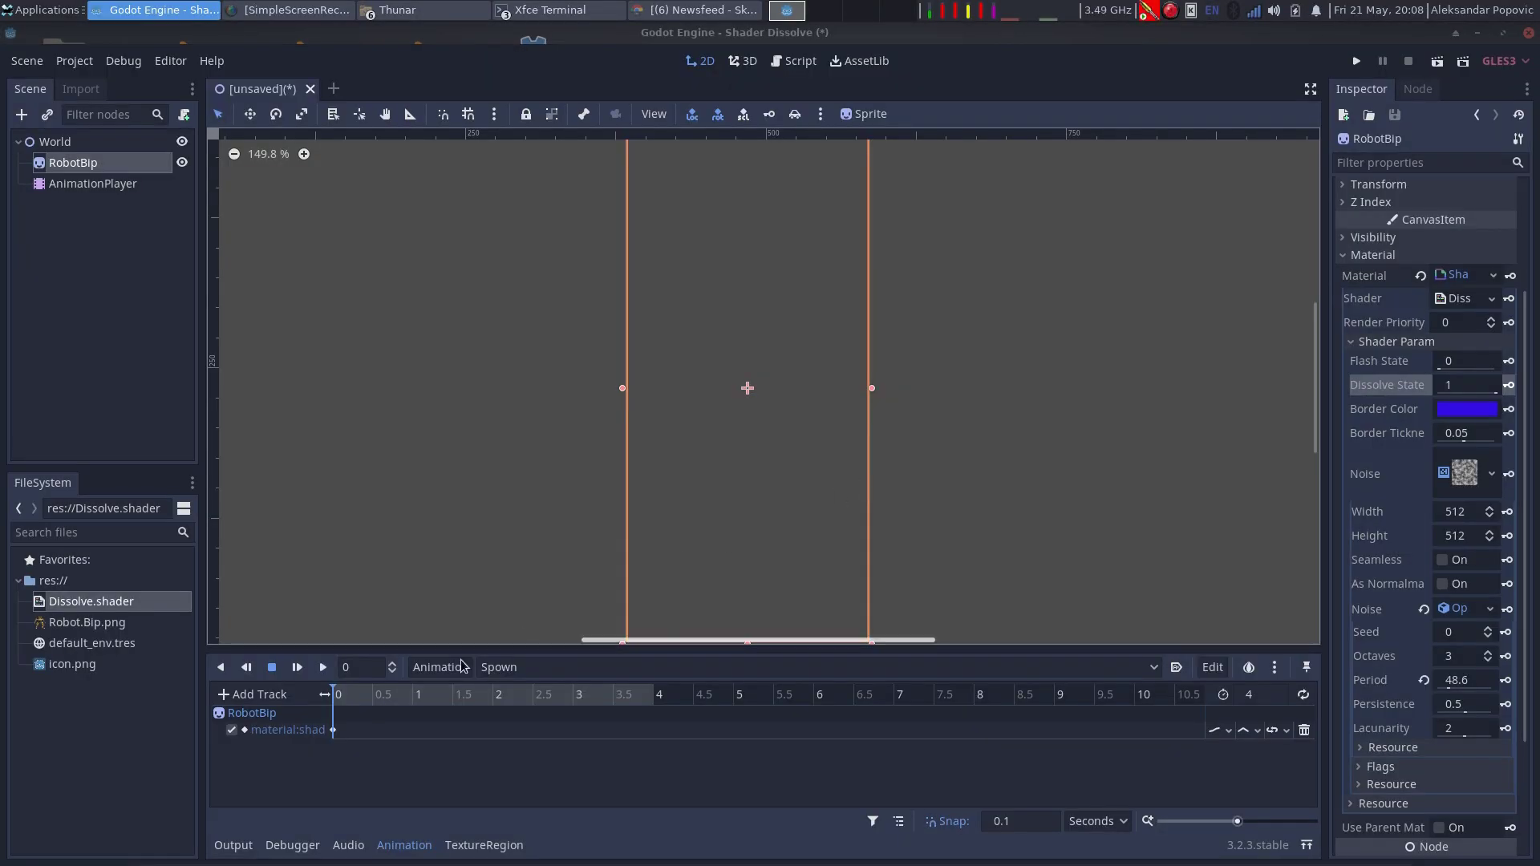
pyautogui.click(469, 694)
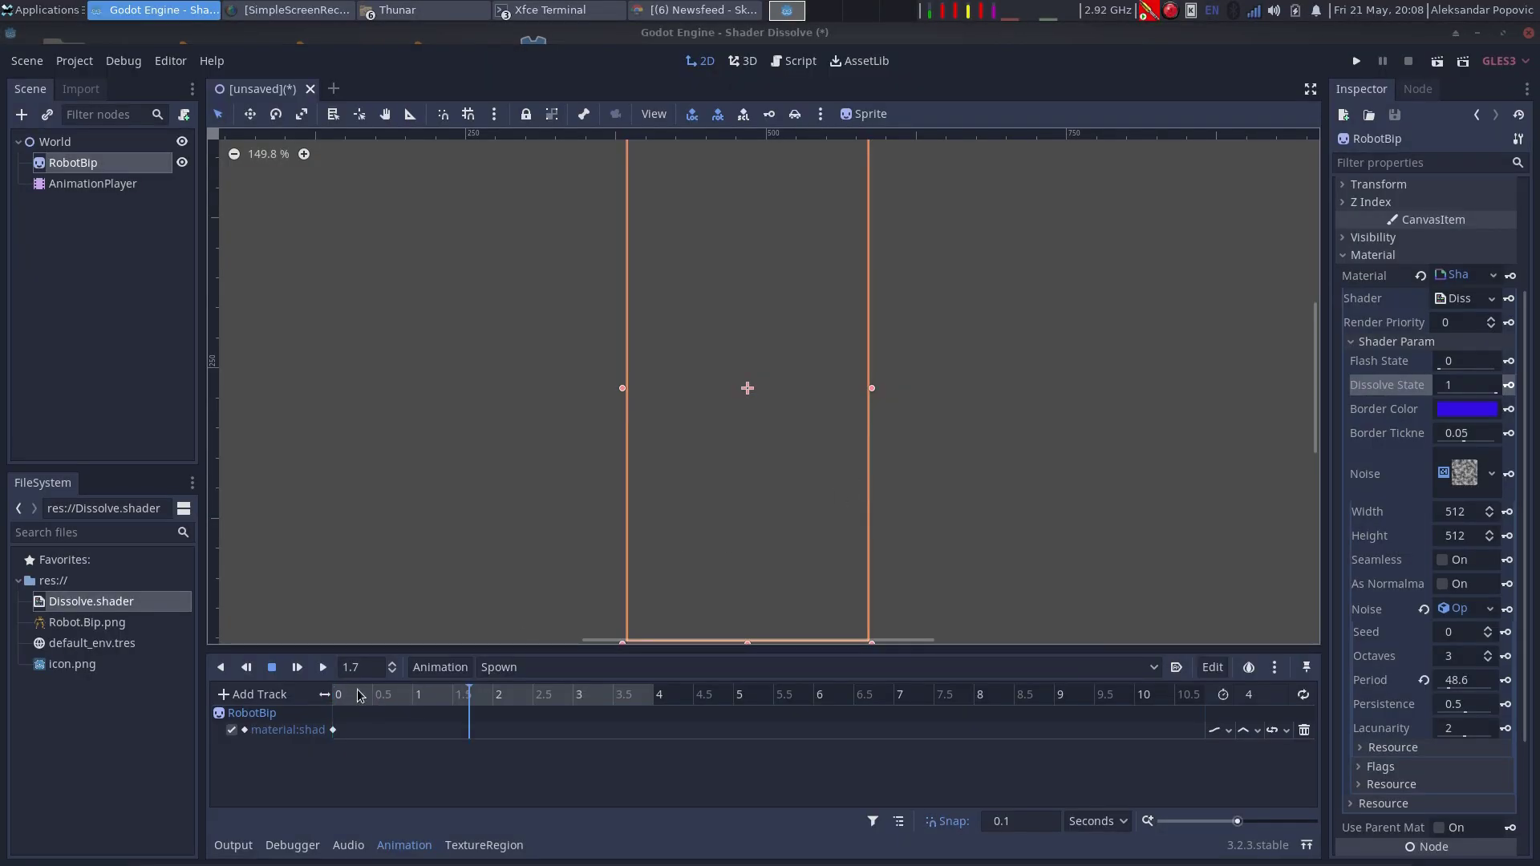
pyautogui.moveTo(474, 691); pyautogui.dragTo(655, 696)
pyautogui.moveTo(1497, 393); pyautogui.dragTo(1429, 403)
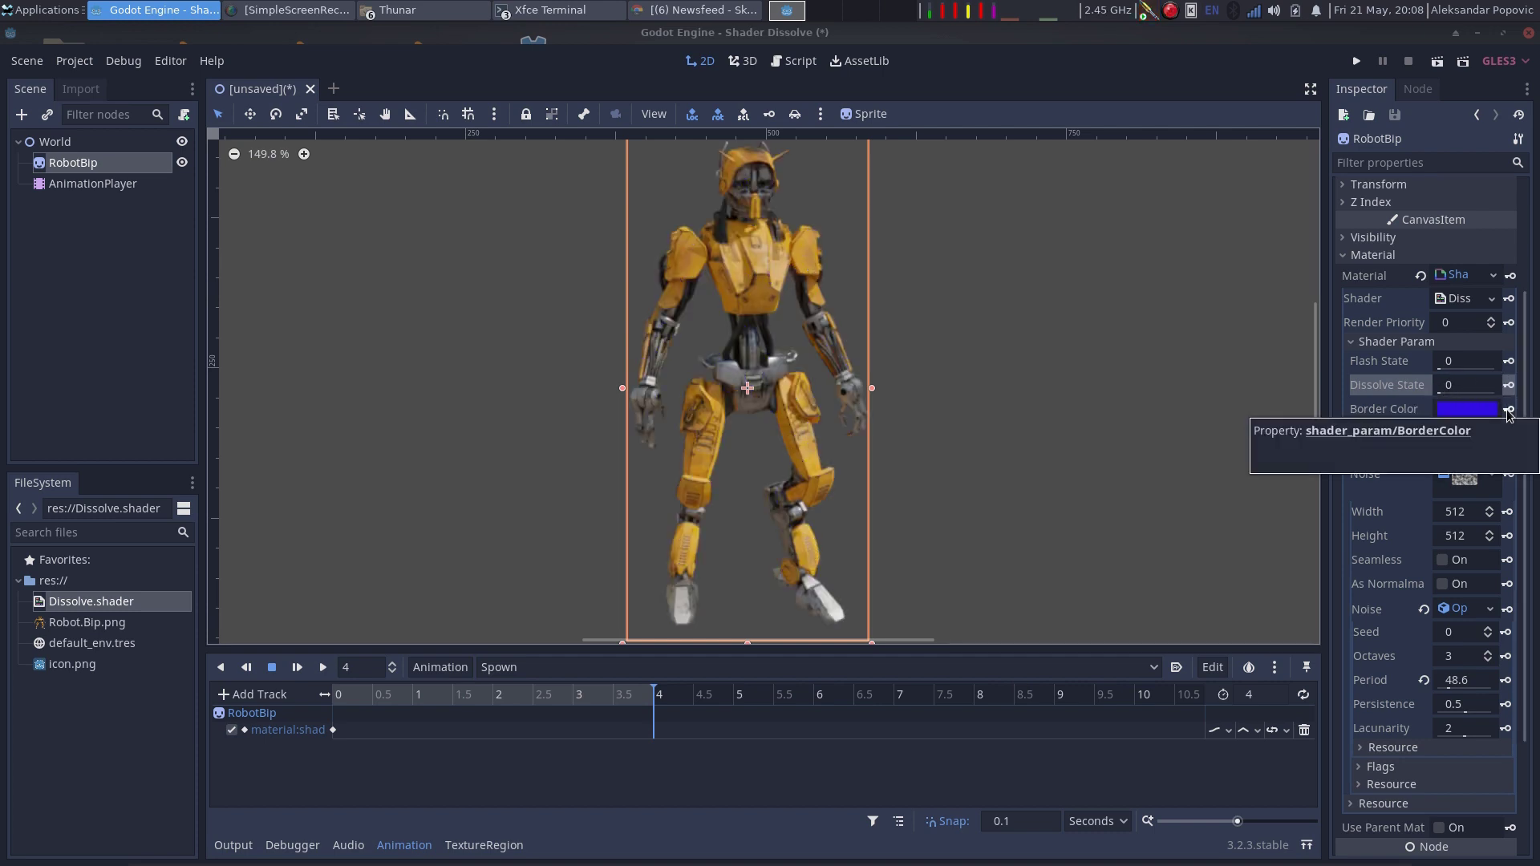
# Step: Add a Border Color track by mistake and undo it
pyautogui.click(1509, 410)
pyautogui.click(856, 480)
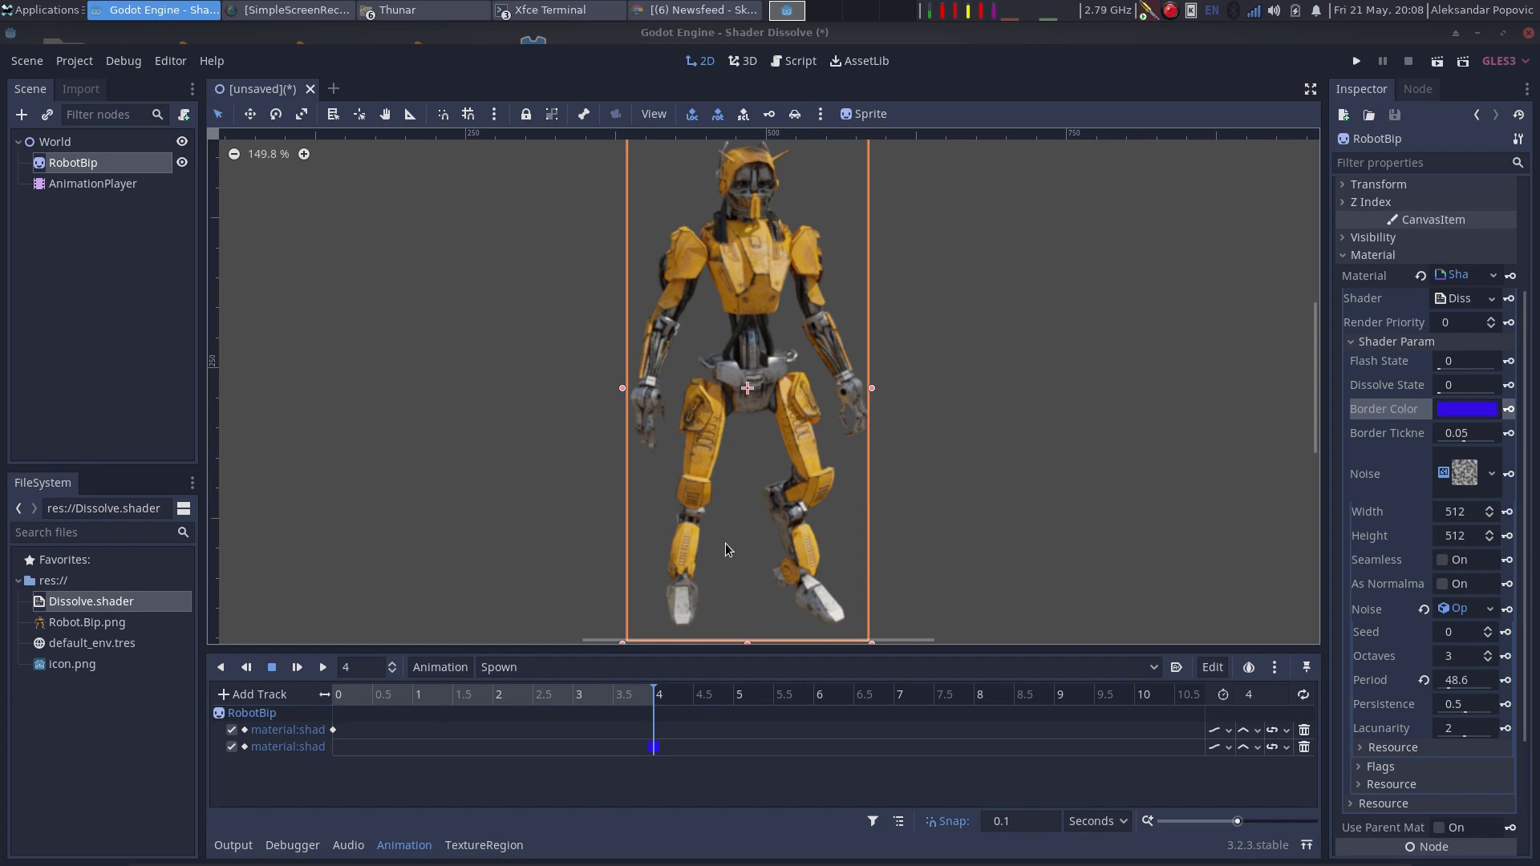
pyautogui.hotkey('ctrl', 'z')
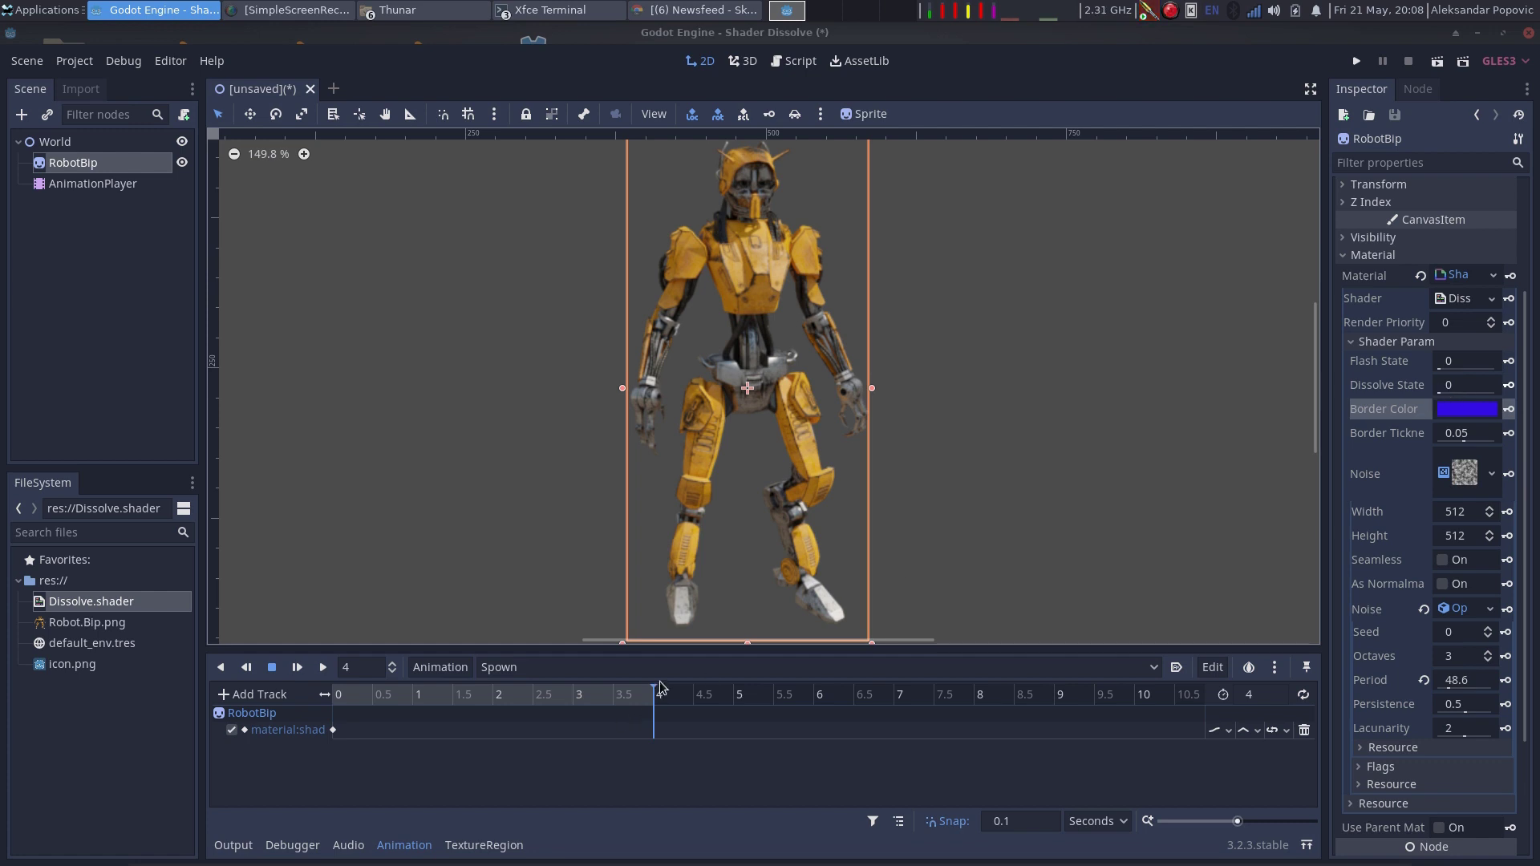
# Step: Key Dissolve State 0 at 4 seconds and scrub back to preview the robot appearing
pyautogui.moveTo(659, 691)
pyautogui.mouseDown()
pyautogui.moveTo(358, 700)
pyautogui.moveTo(654, 684)
pyautogui.mouseUp()
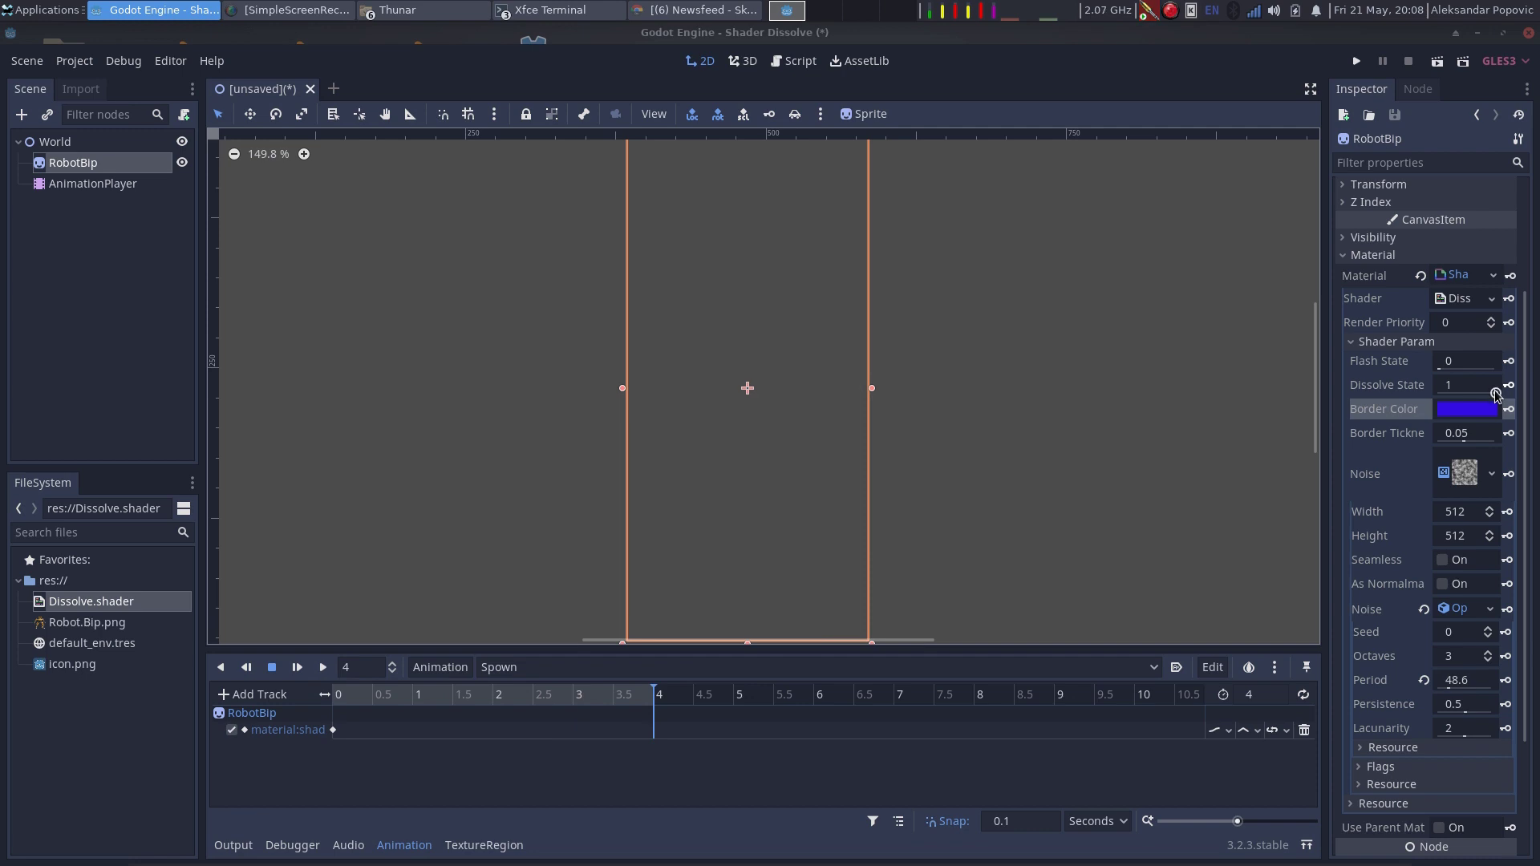
pyautogui.moveTo(1497, 393); pyautogui.dragTo(1438, 393)
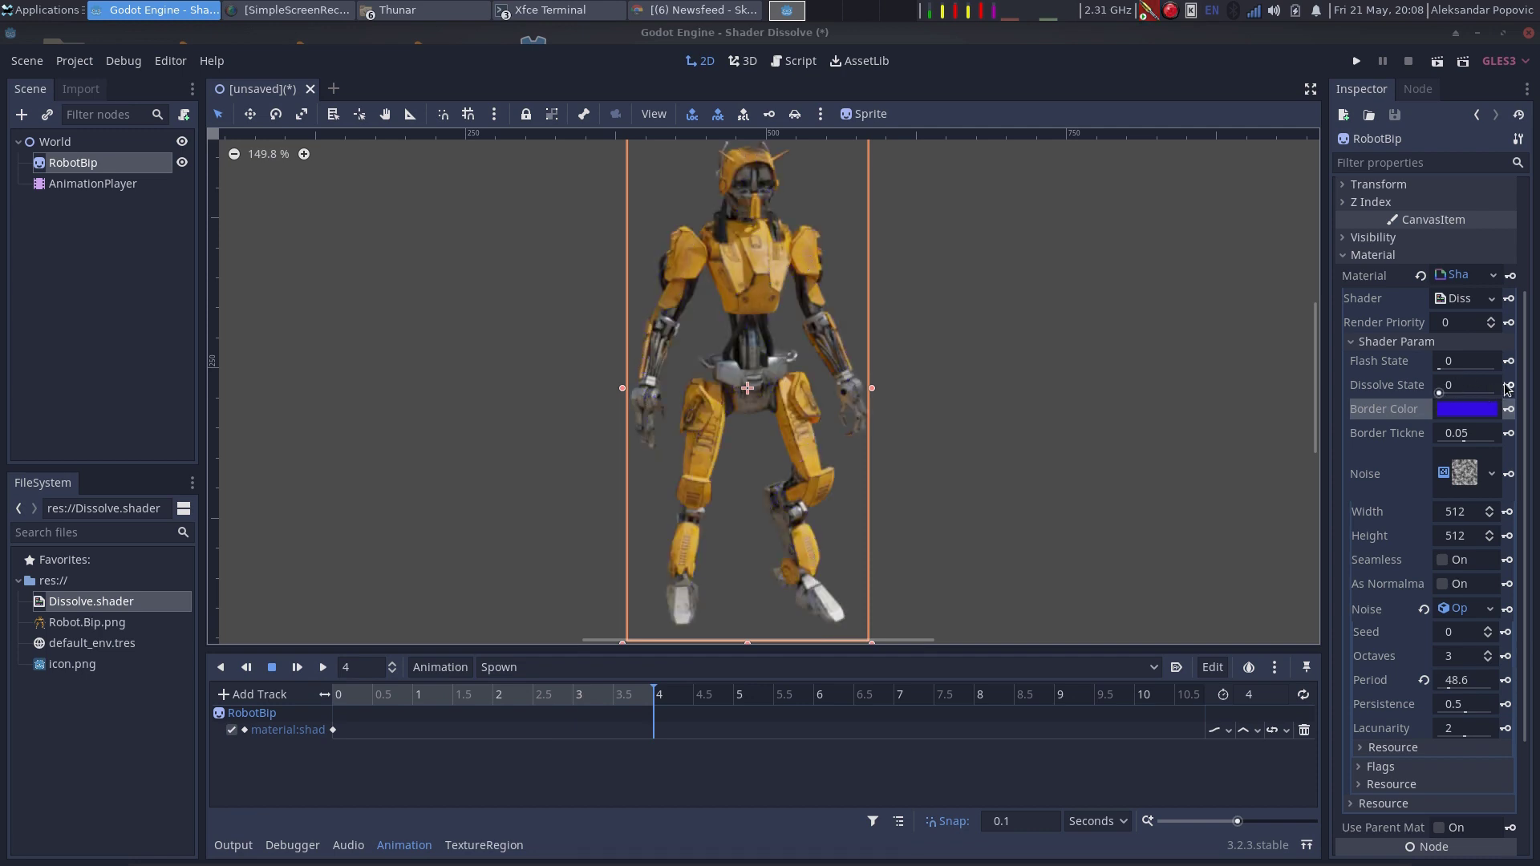
pyautogui.click(1508, 387)
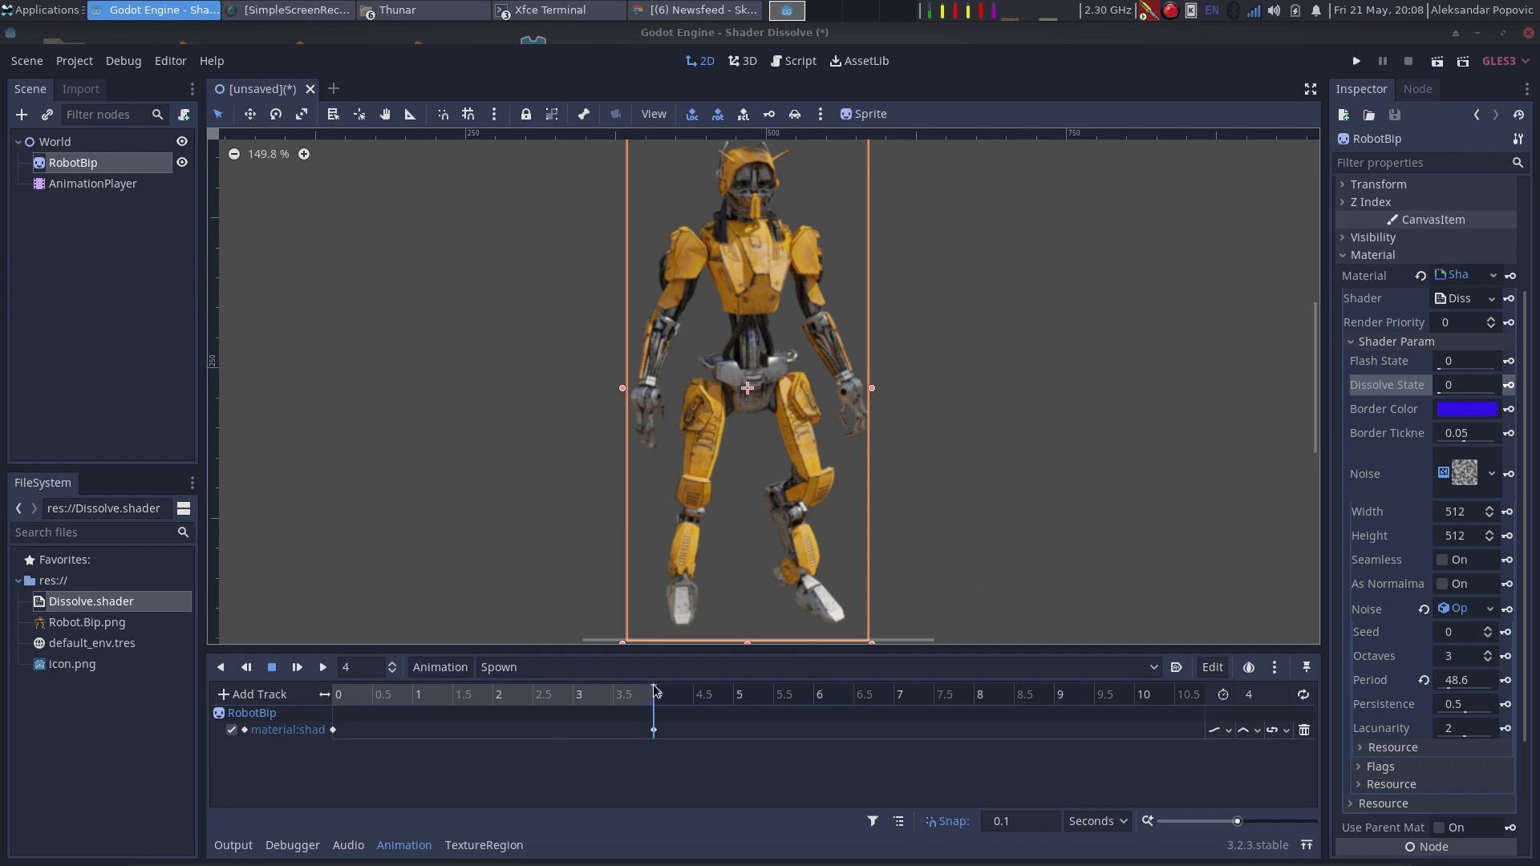
pyautogui.moveTo(656, 691)
pyautogui.mouseDown()
pyautogui.moveTo(336, 691)
pyautogui.moveTo(559, 695)
pyautogui.mouseUp()
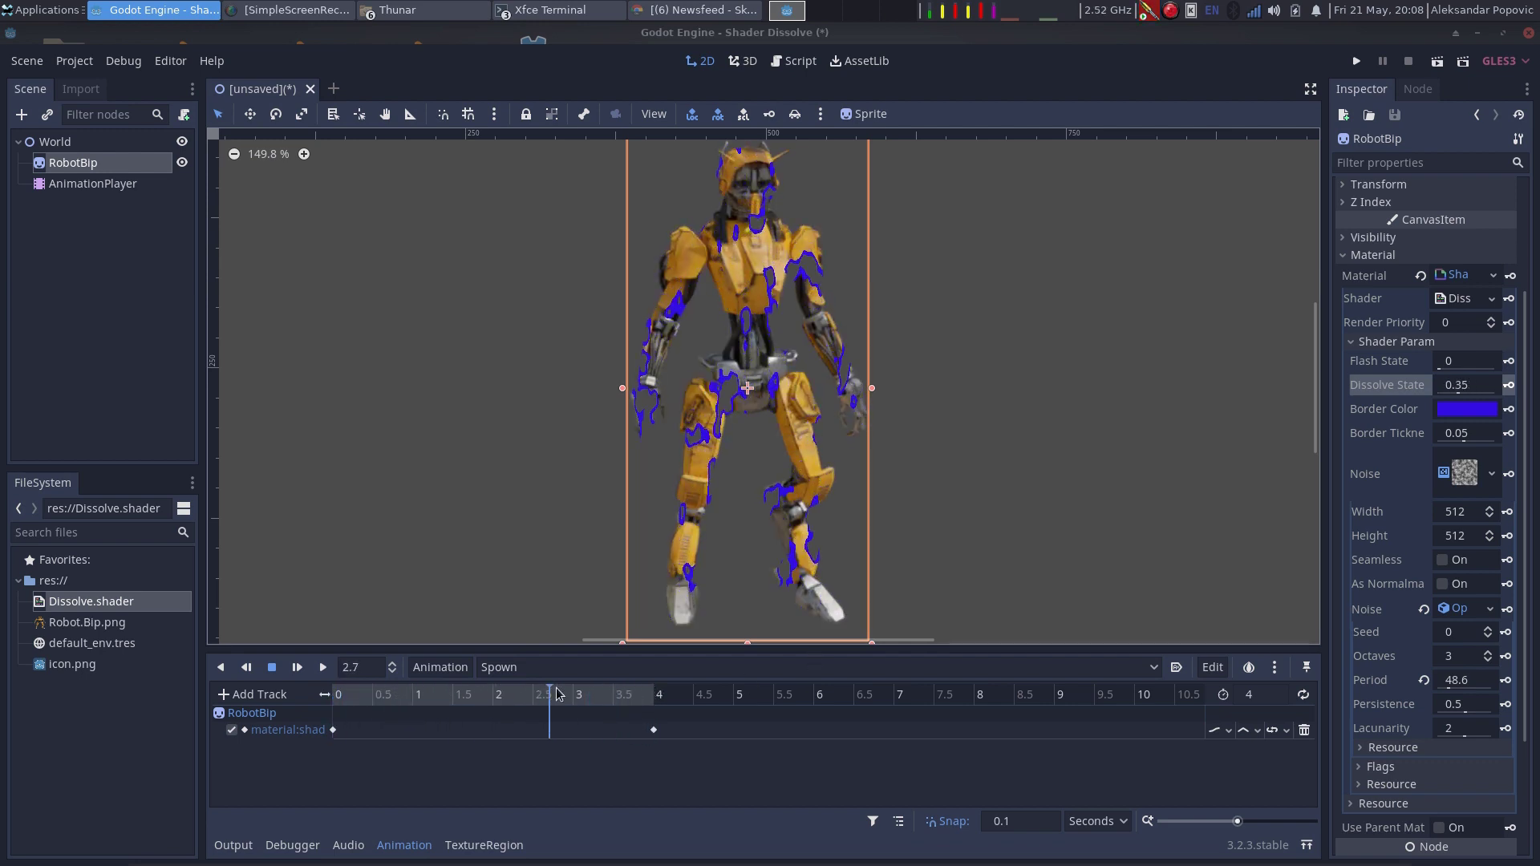
pyautogui.moveTo(559, 694); pyautogui.dragTo(490, 695)
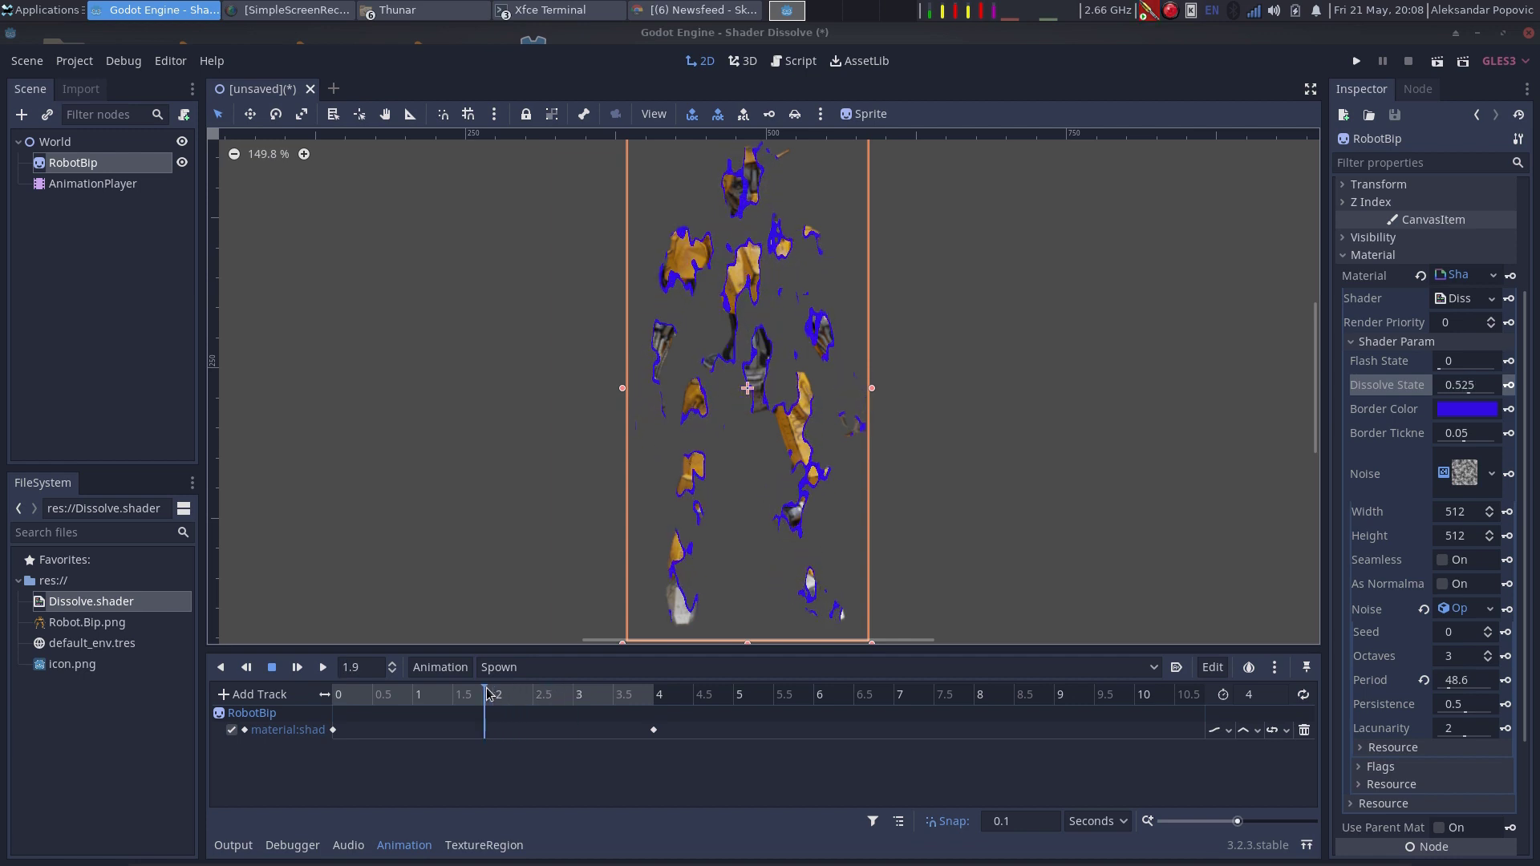
# Step: Make the border colour red (f22509) and key it on a new Border Color track
pyautogui.click(1460, 410)
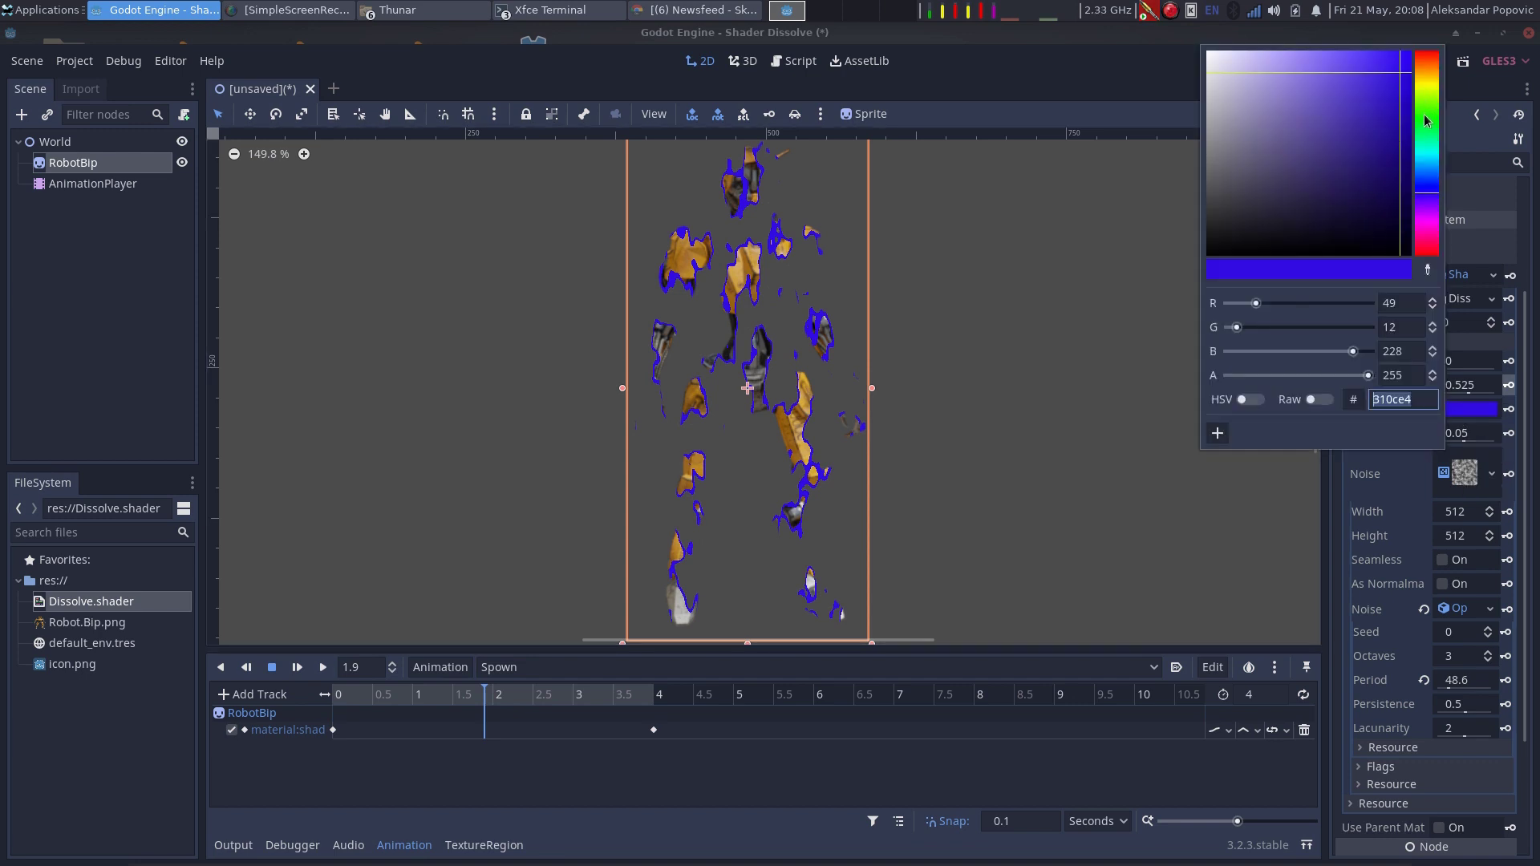
pyautogui.moveTo(1427, 99)
pyautogui.mouseDown()
pyautogui.moveTo(1432, 59)
pyautogui.moveTo(1405, 66)
pyautogui.mouseUp()
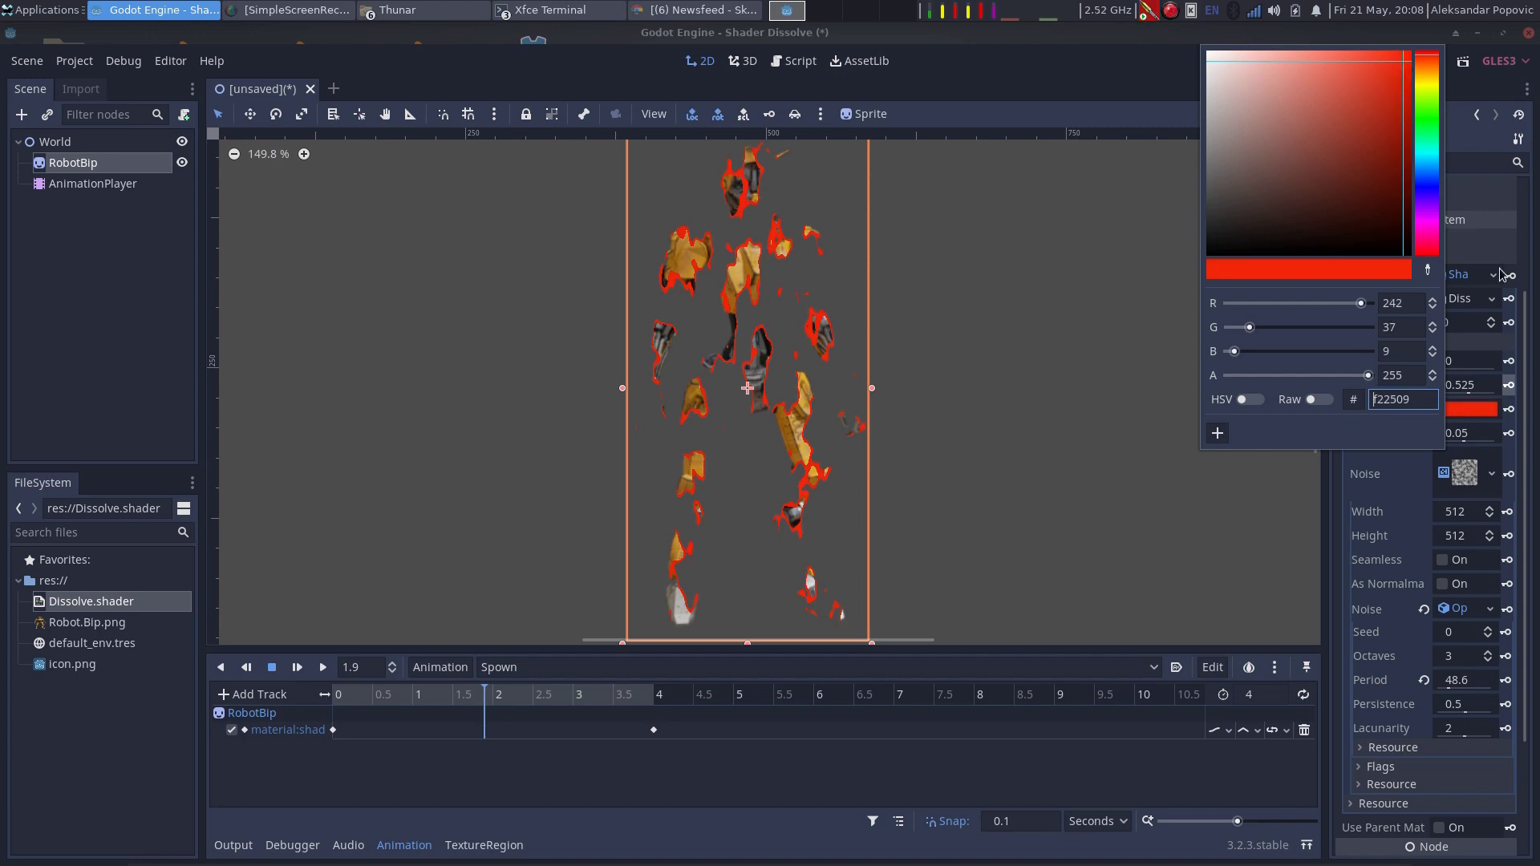
pyautogui.click(1508, 412)
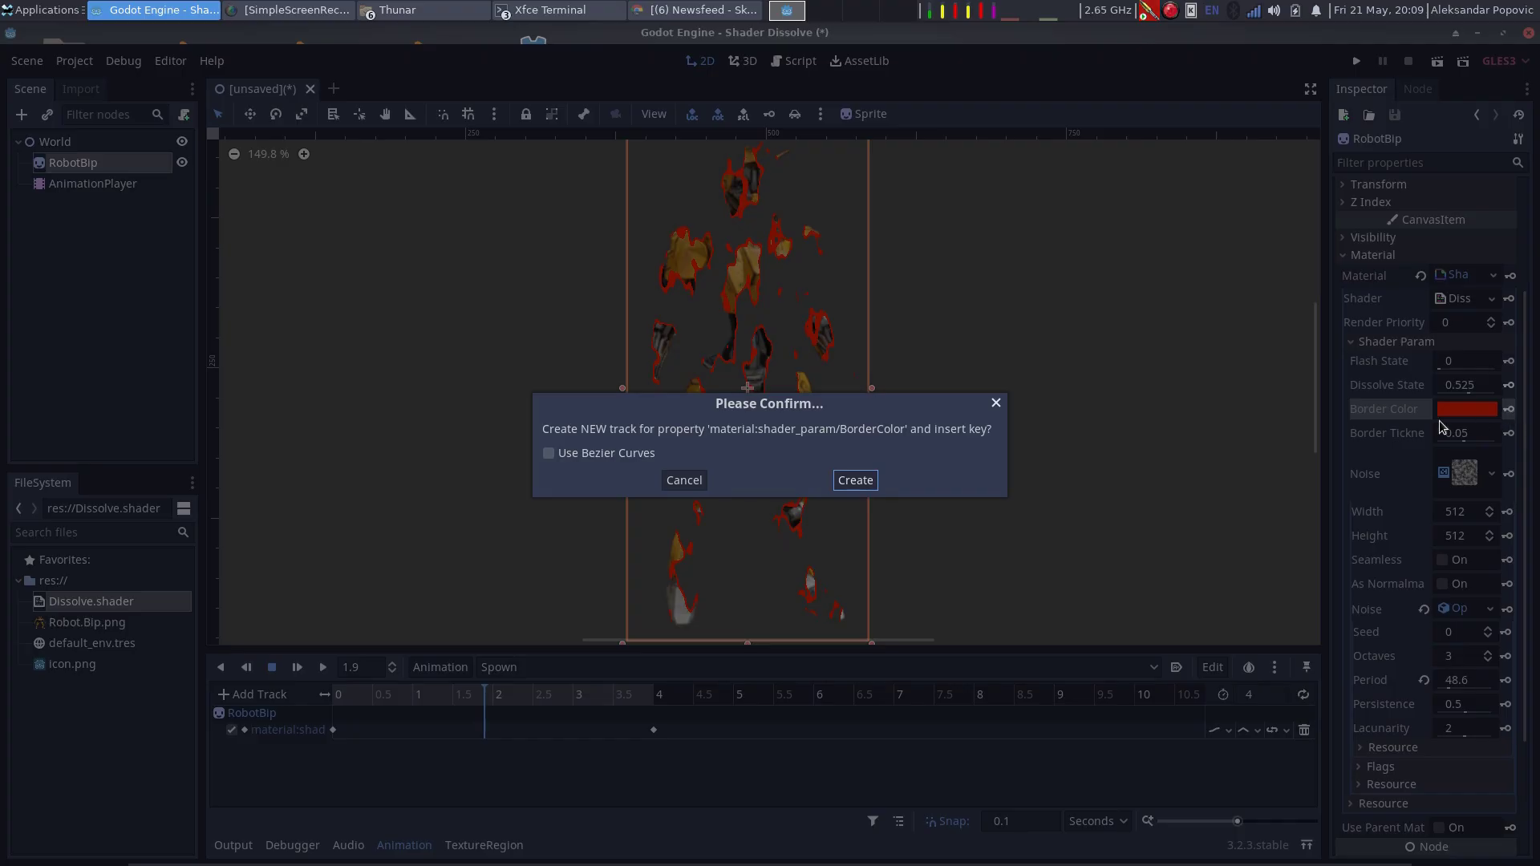
pyautogui.click(860, 481)
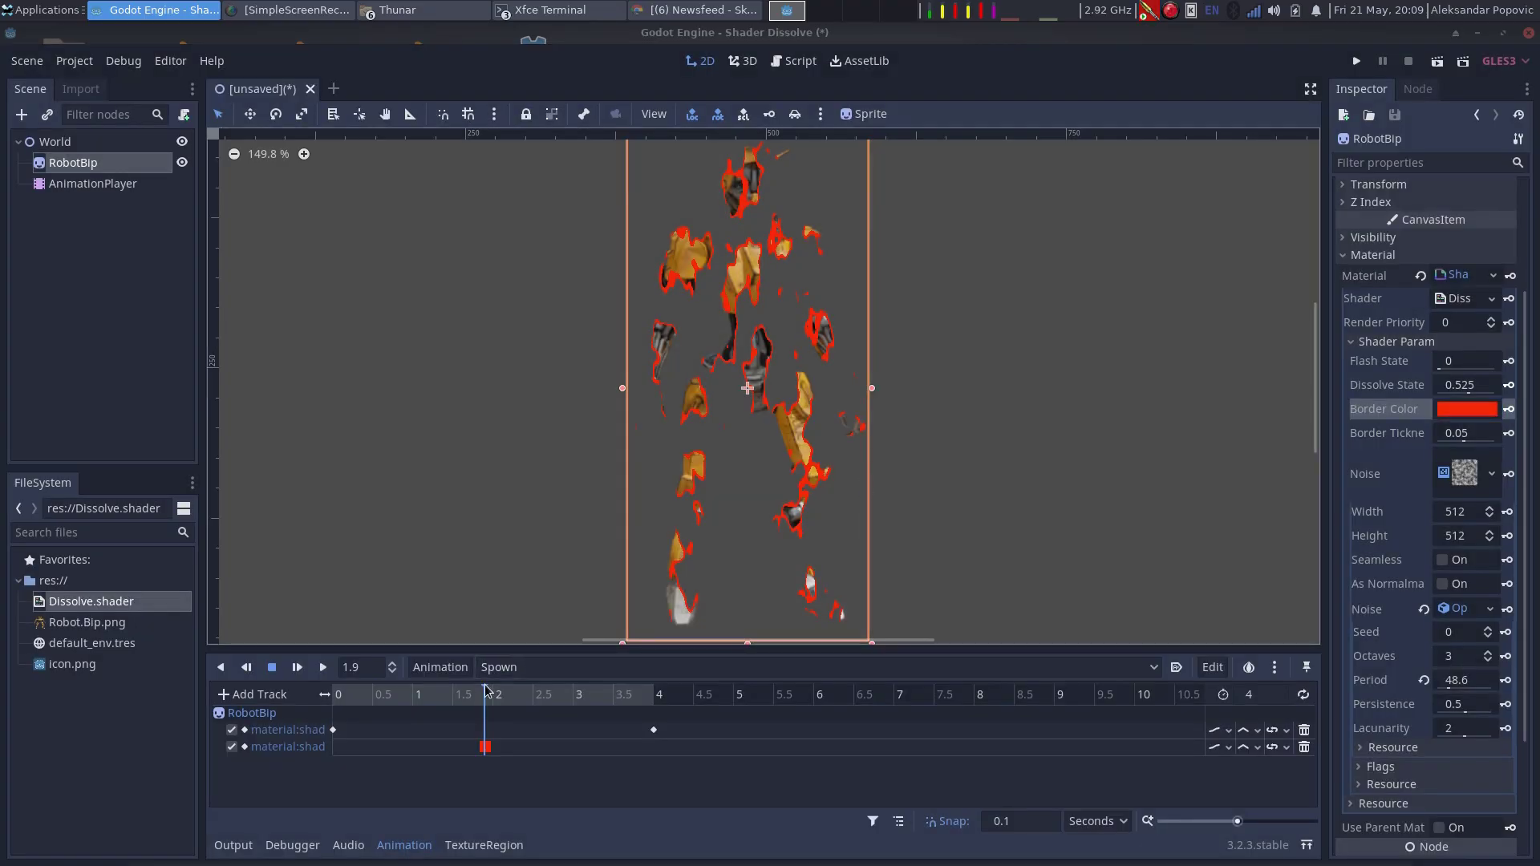
pyautogui.moveTo(491, 691); pyautogui.dragTo(328, 695)
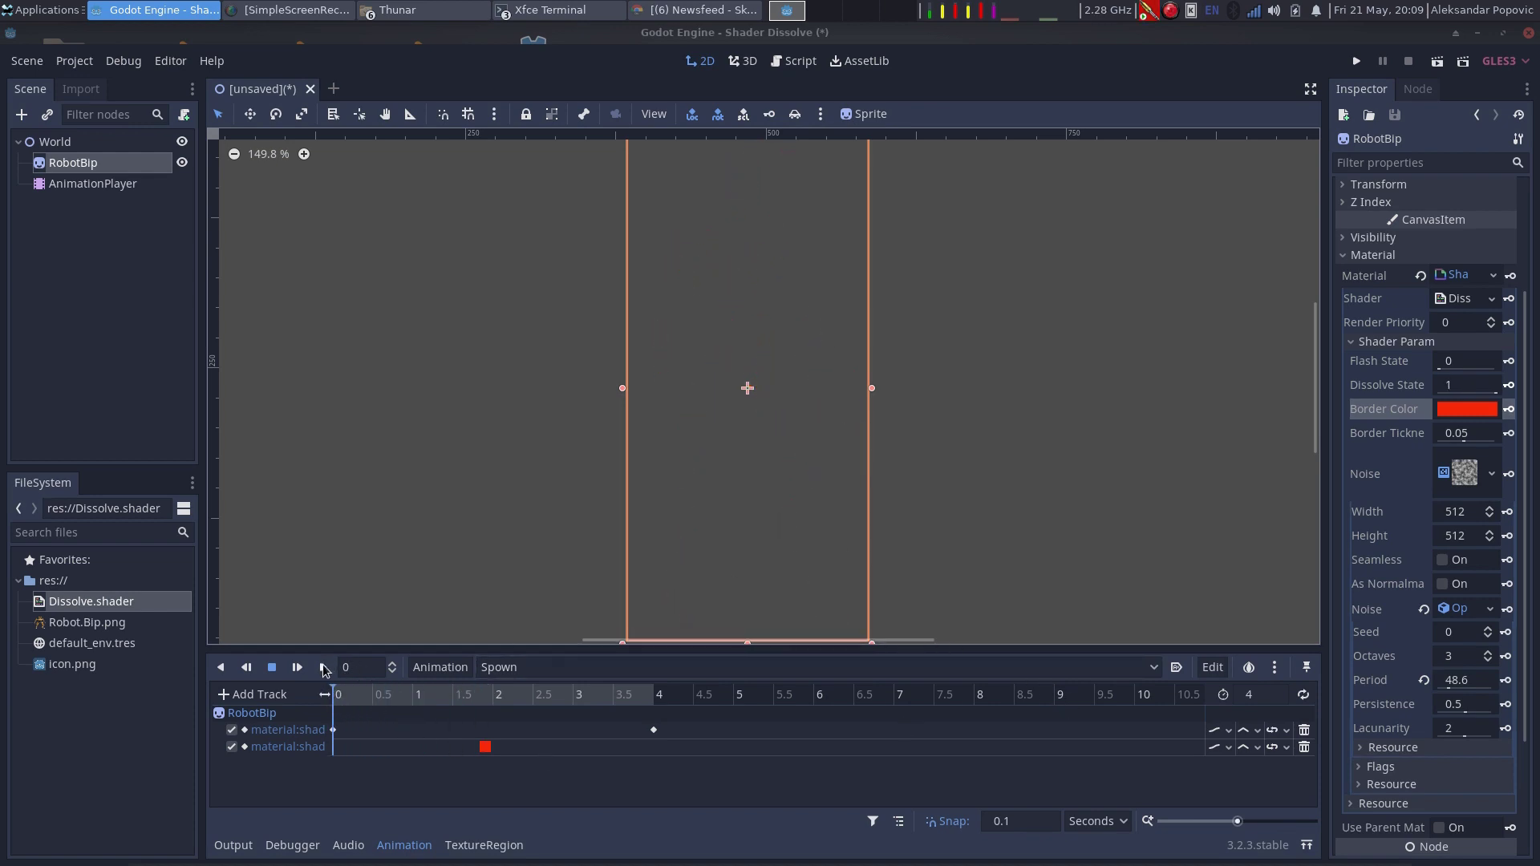
# Step: Preview Spown, move the red Border Color key to 1.4 s, and reselect RobotBip
pyautogui.click(325, 668)
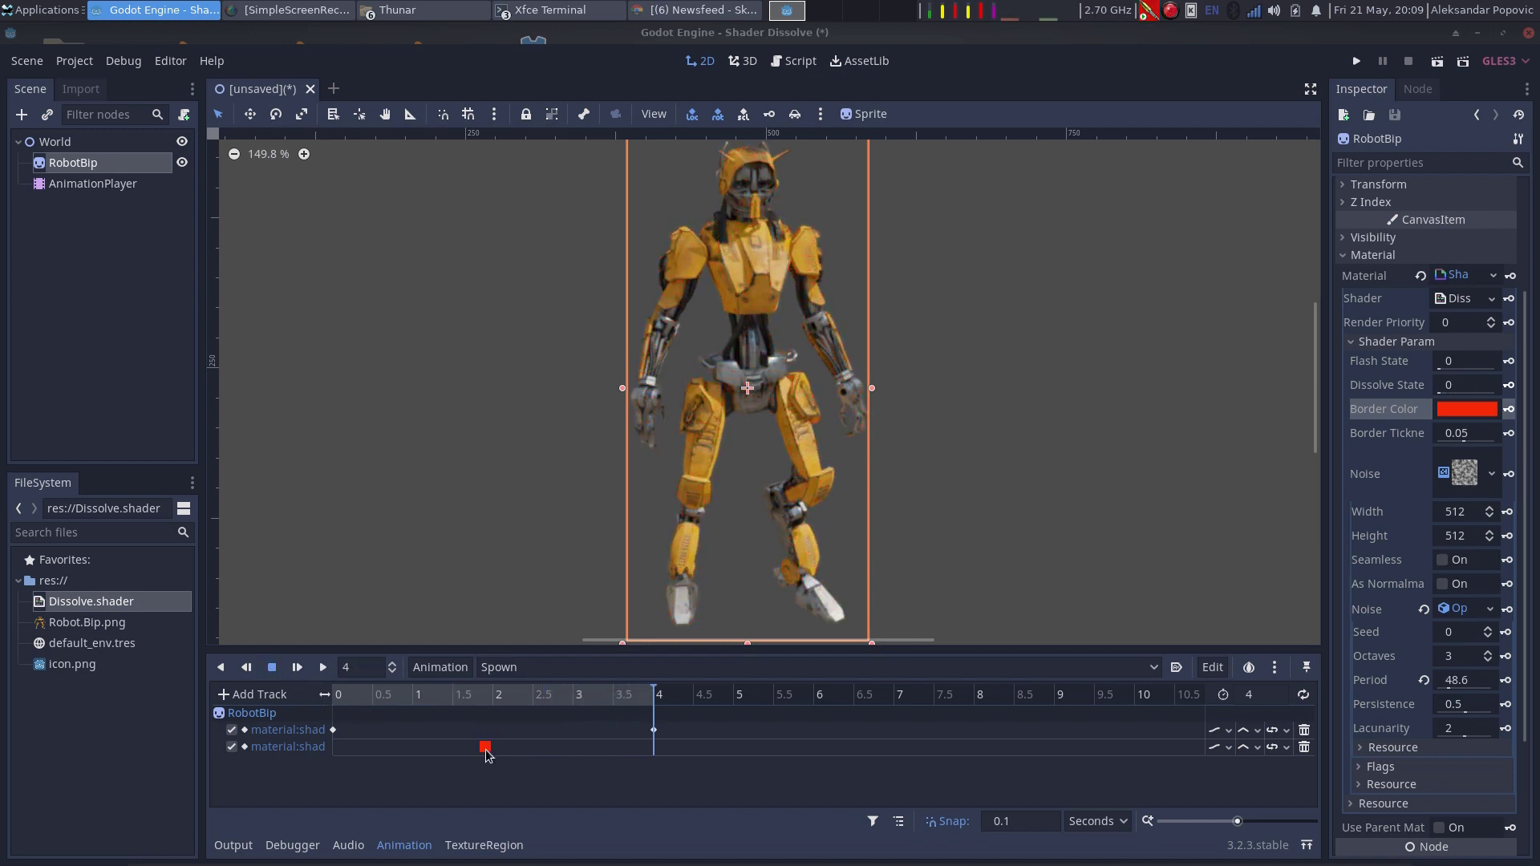
pyautogui.moveTo(486, 749); pyautogui.dragTo(463, 749)
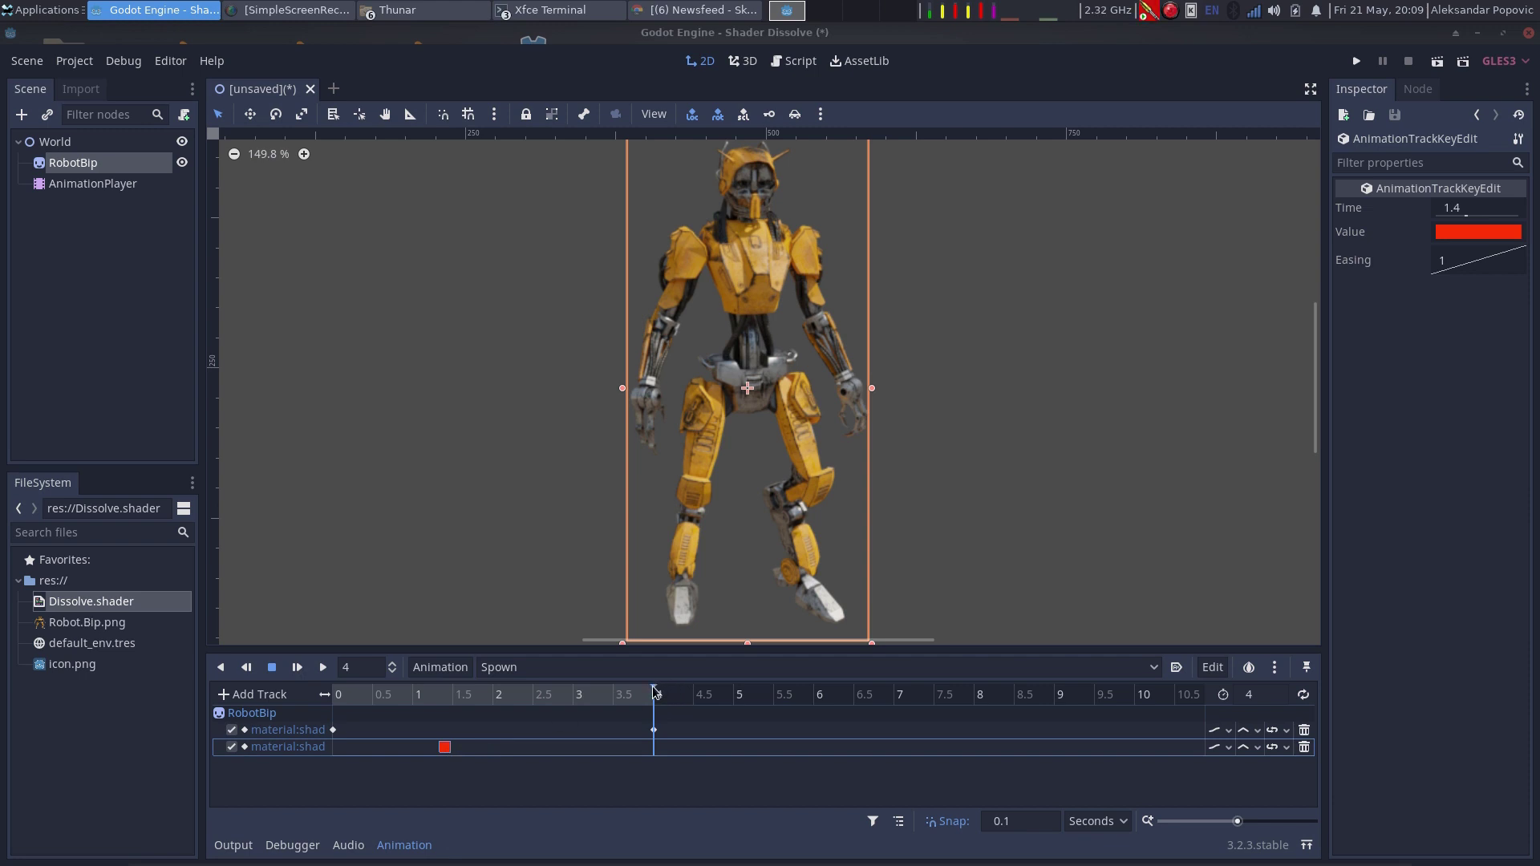
pyautogui.moveTo(656, 691); pyautogui.dragTo(516, 710)
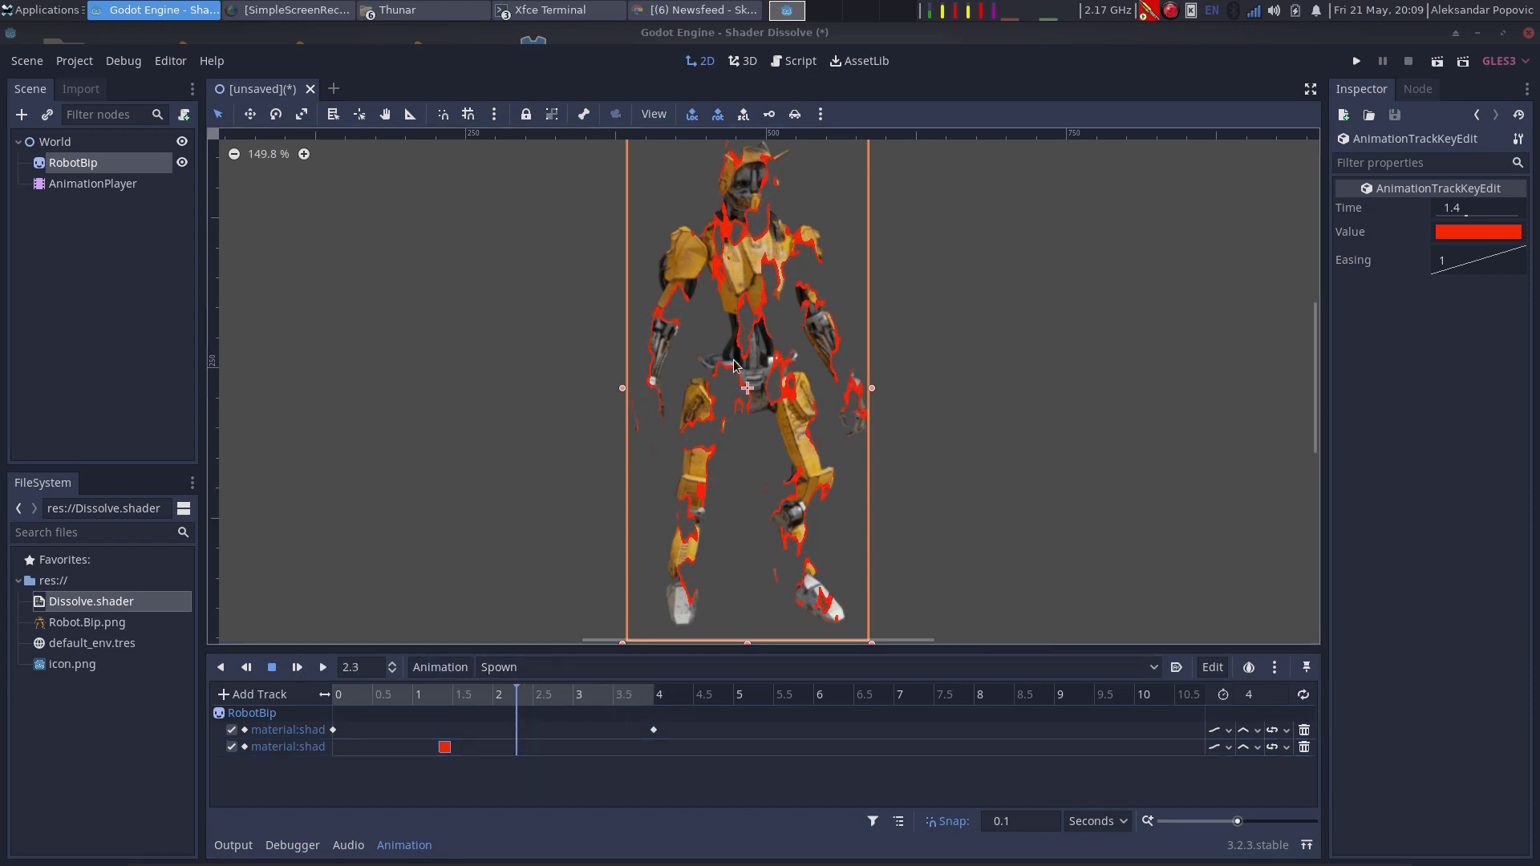
pyautogui.click(845, 441)
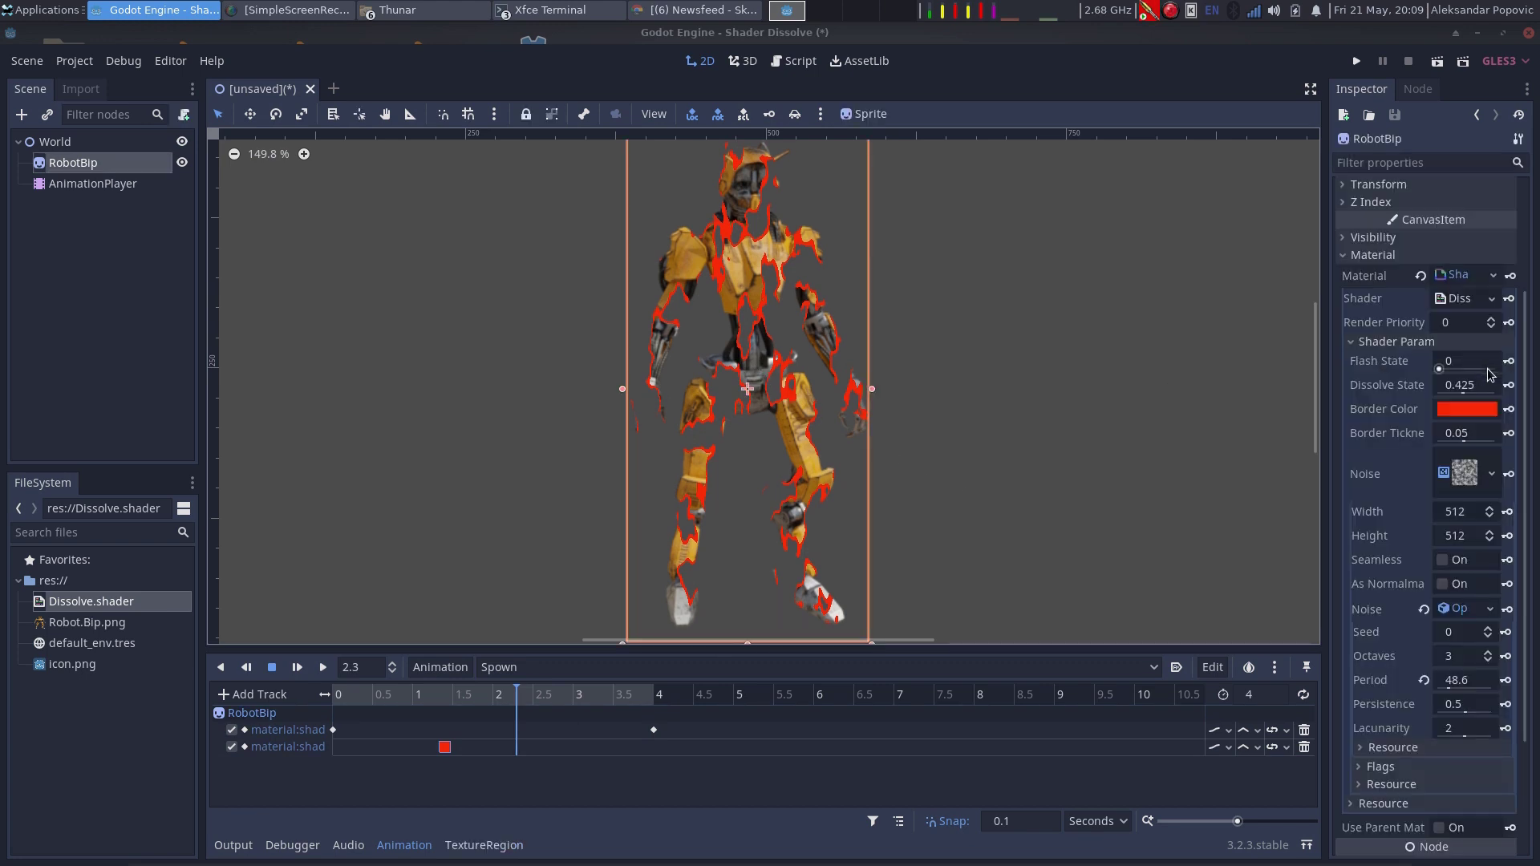
# Step: Key a blue (091df2) Border Color at 2.3 seconds, then rewind Spown to the start
pyautogui.click(1483, 415)
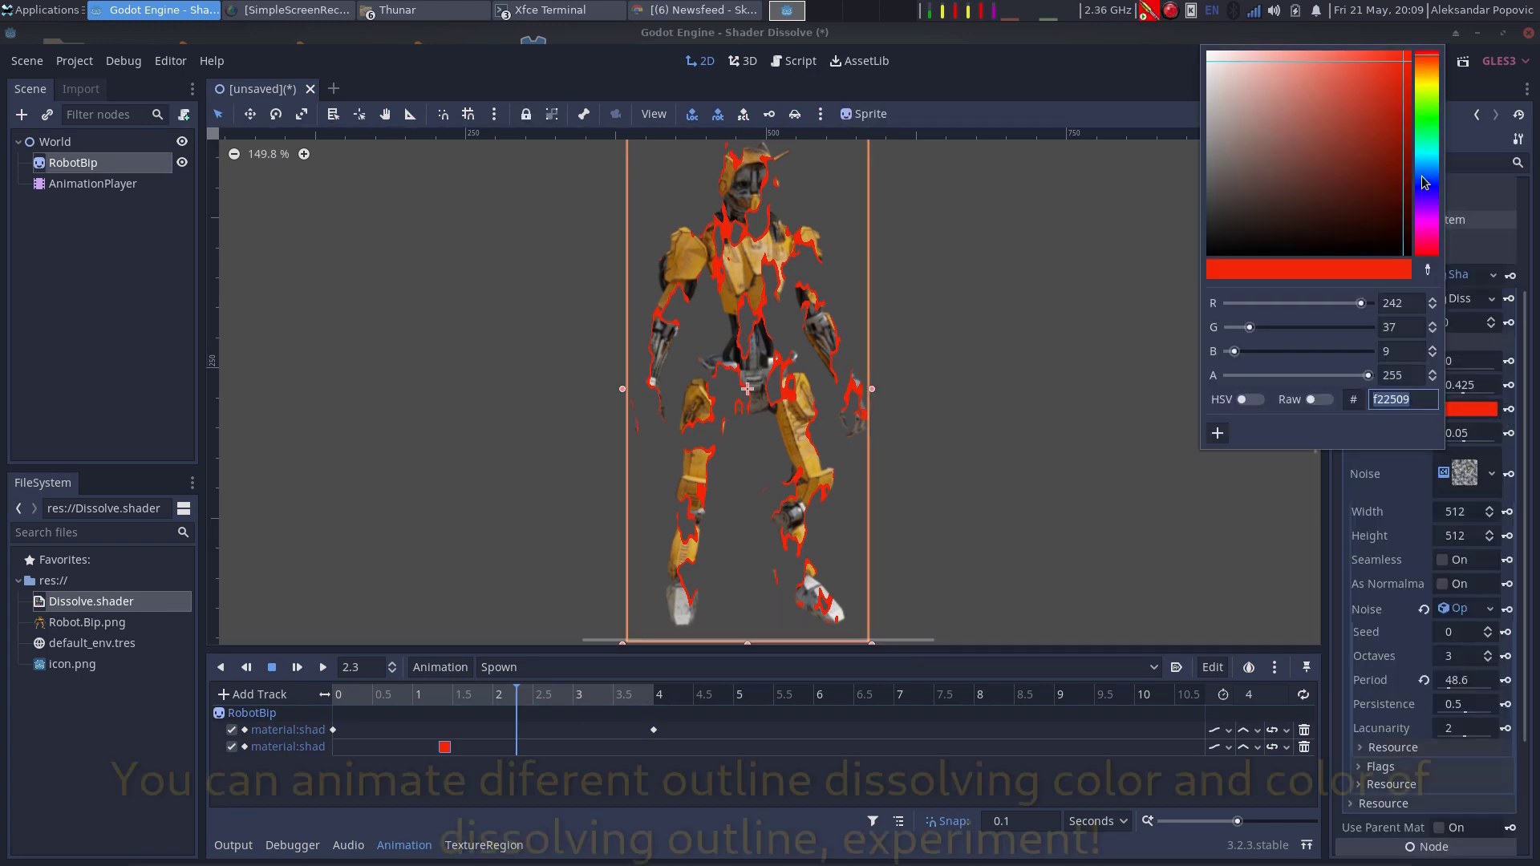
pyautogui.click(1430, 183)
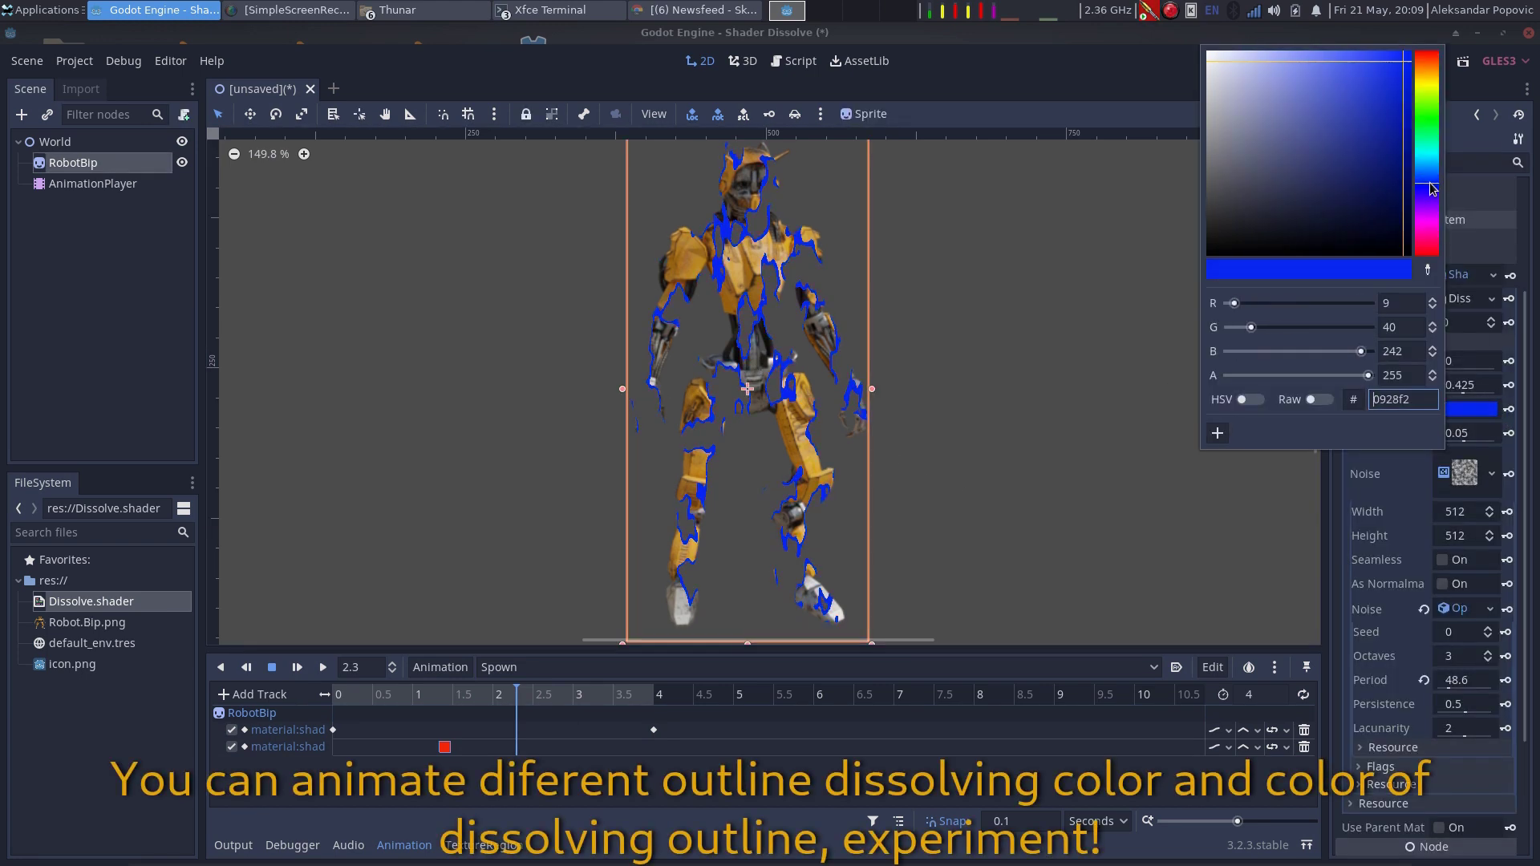
pyautogui.click(1510, 410)
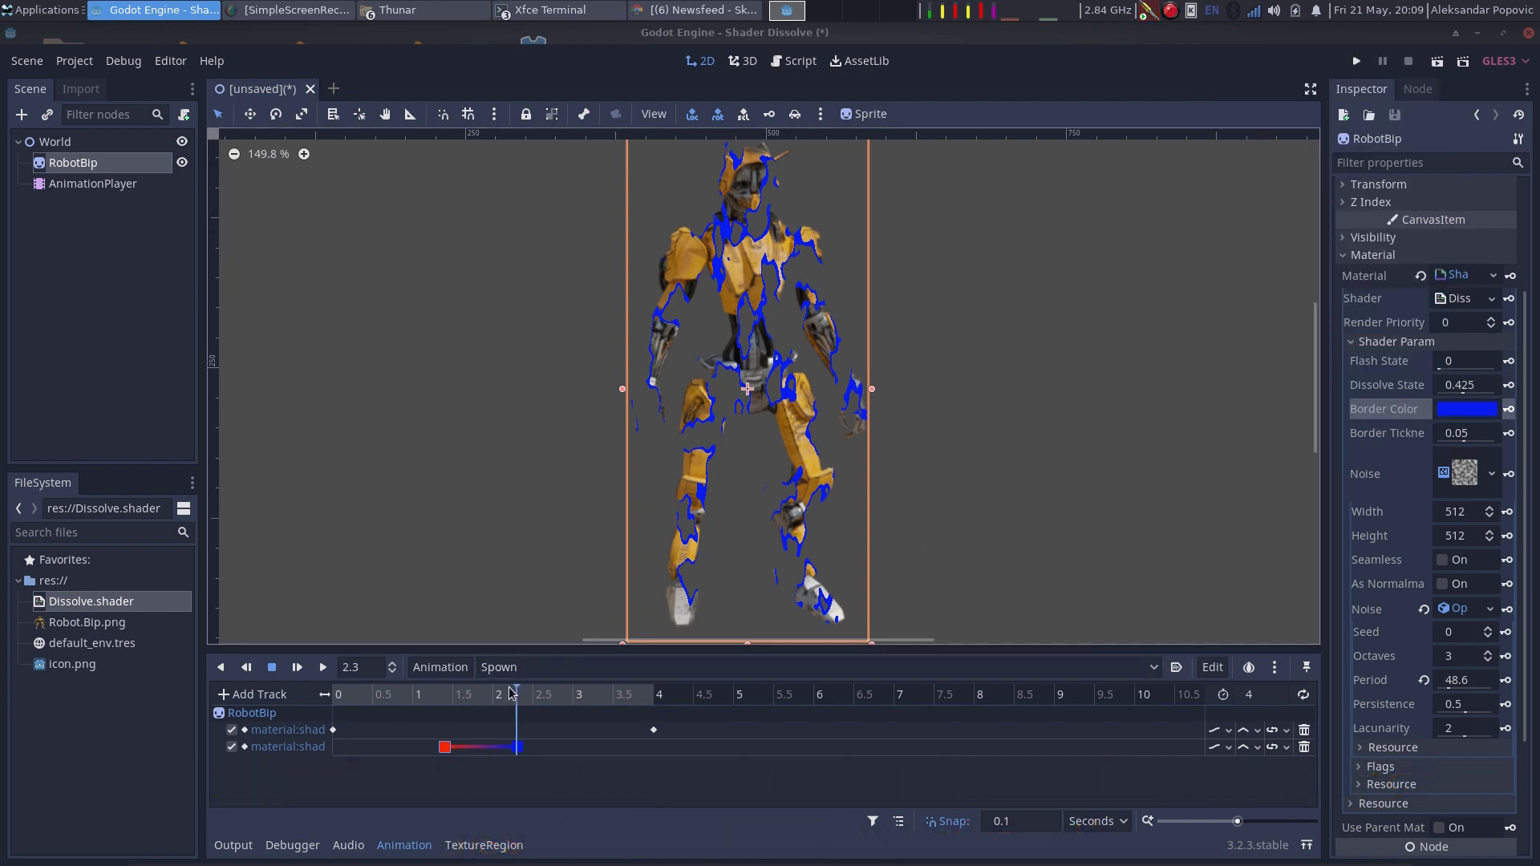
pyautogui.moveTo(512, 693); pyautogui.dragTo(333, 691)
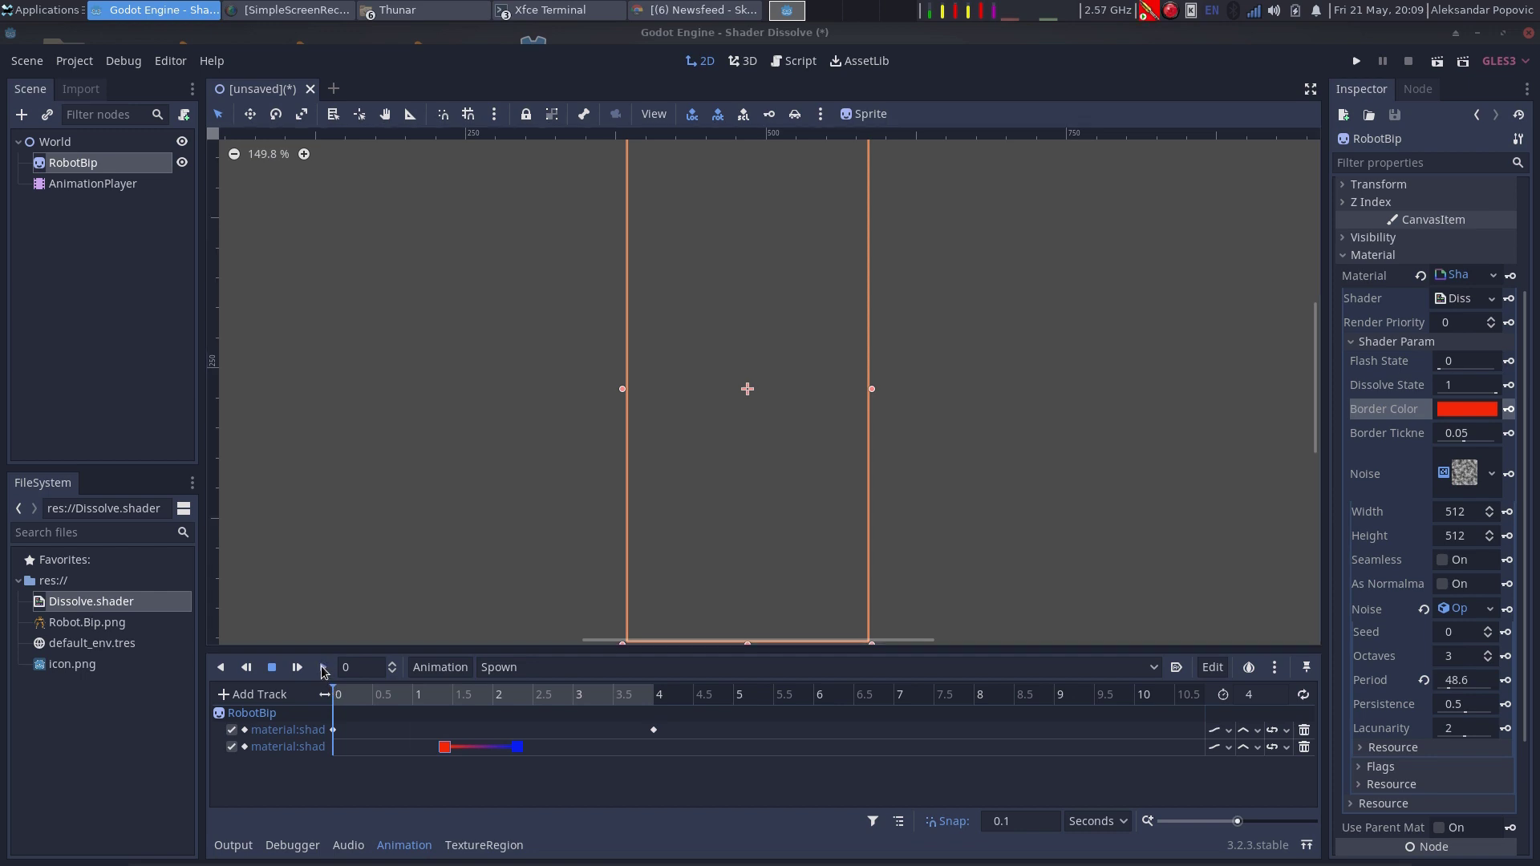
# Step: Shift the red Border Color key to 1.7 s and the blue key to 3.1 s, then replay Spown
pyautogui.click(323, 669)
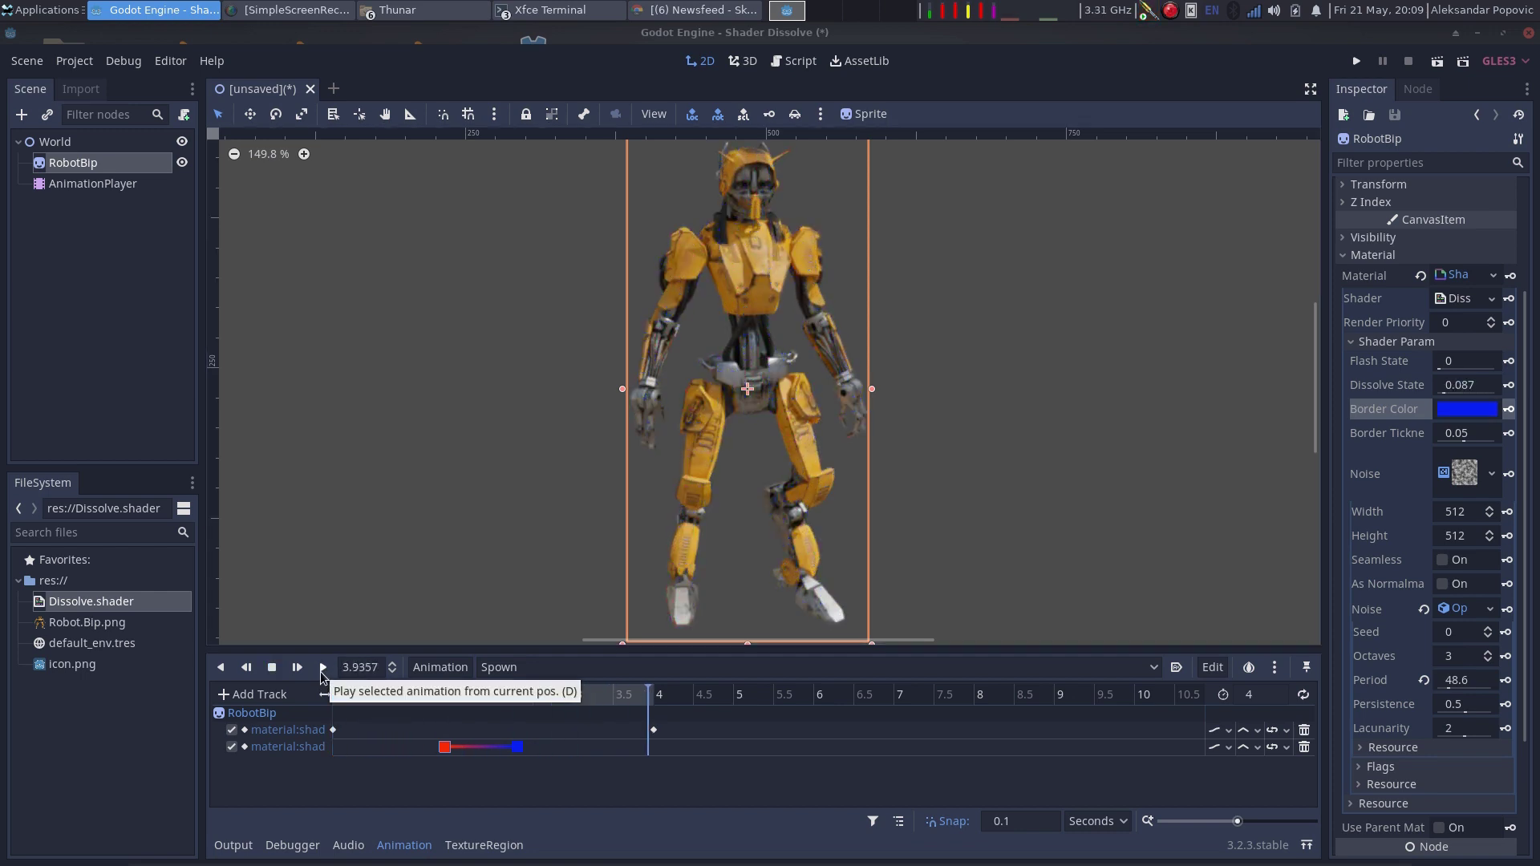
pyautogui.click(533, 747)
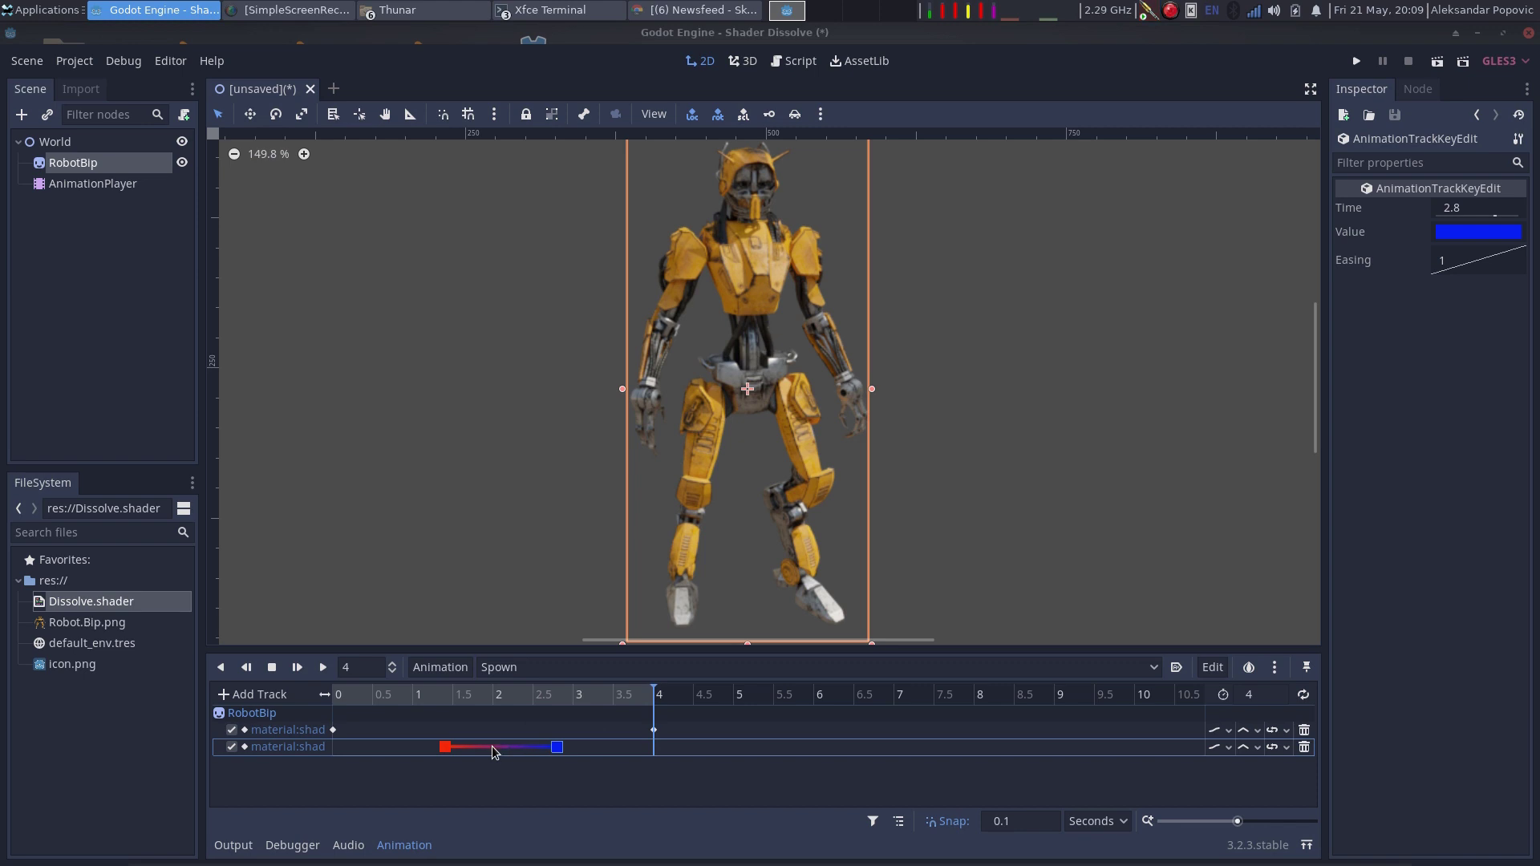
pyautogui.moveTo(446, 754); pyautogui.dragTo(468, 759)
pyautogui.click(569, 753)
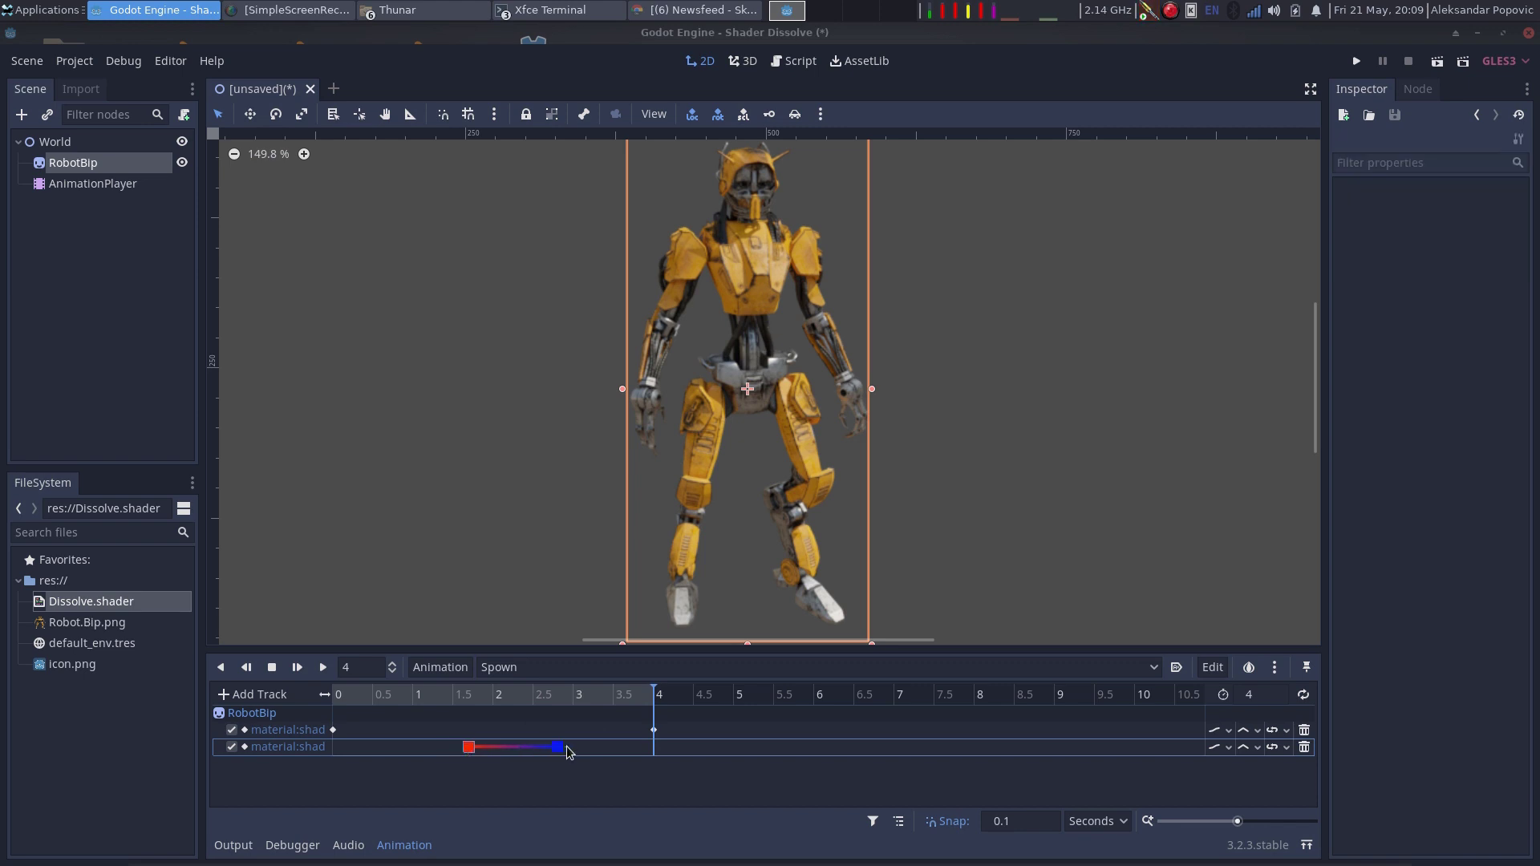
pyautogui.click(558, 750)
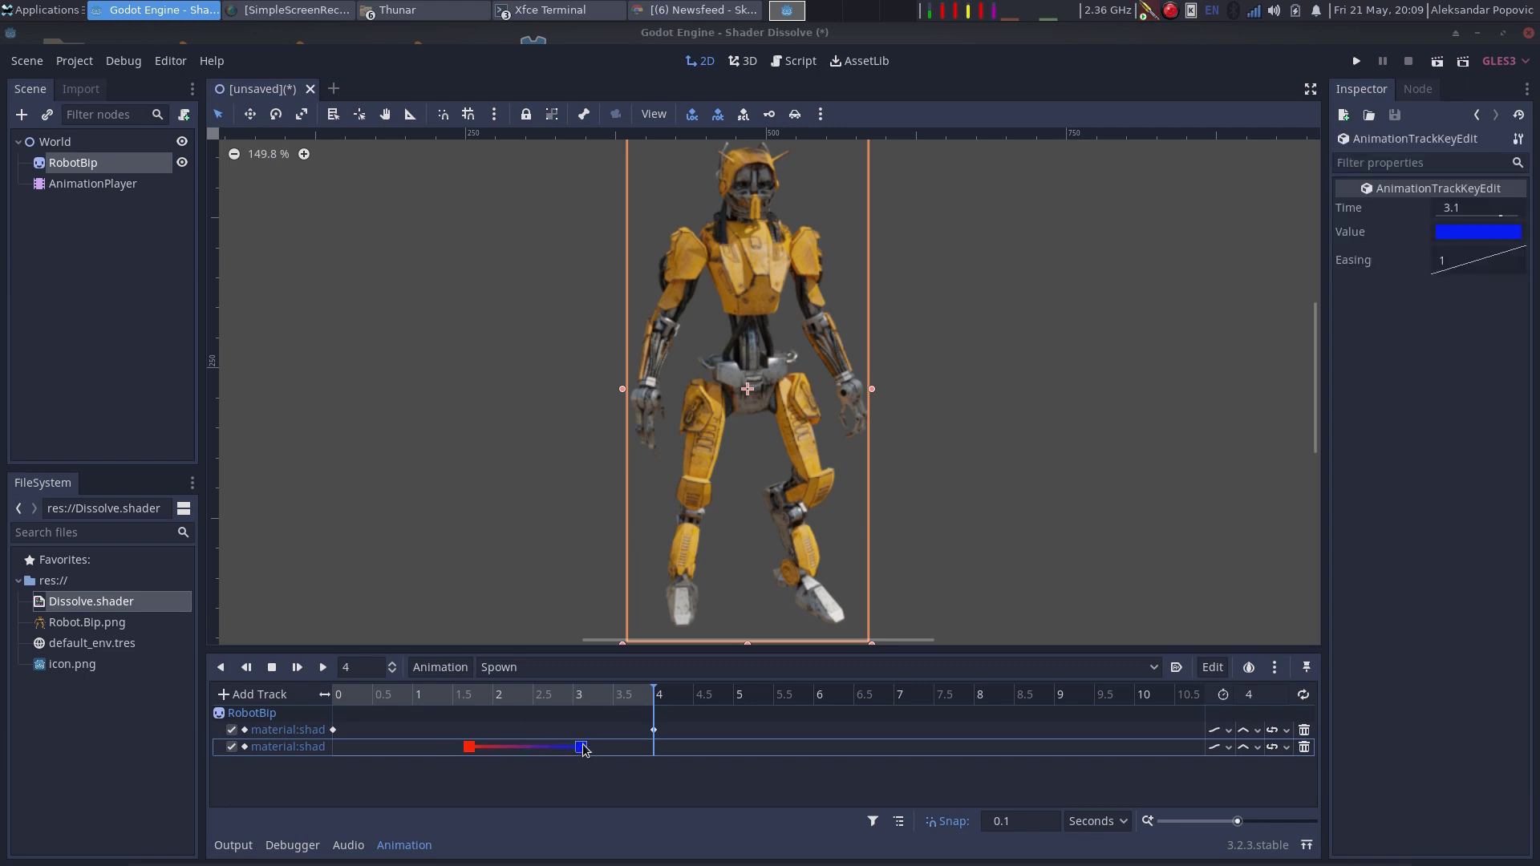
pyautogui.moveTo(636, 696); pyautogui.dragTo(389, 694)
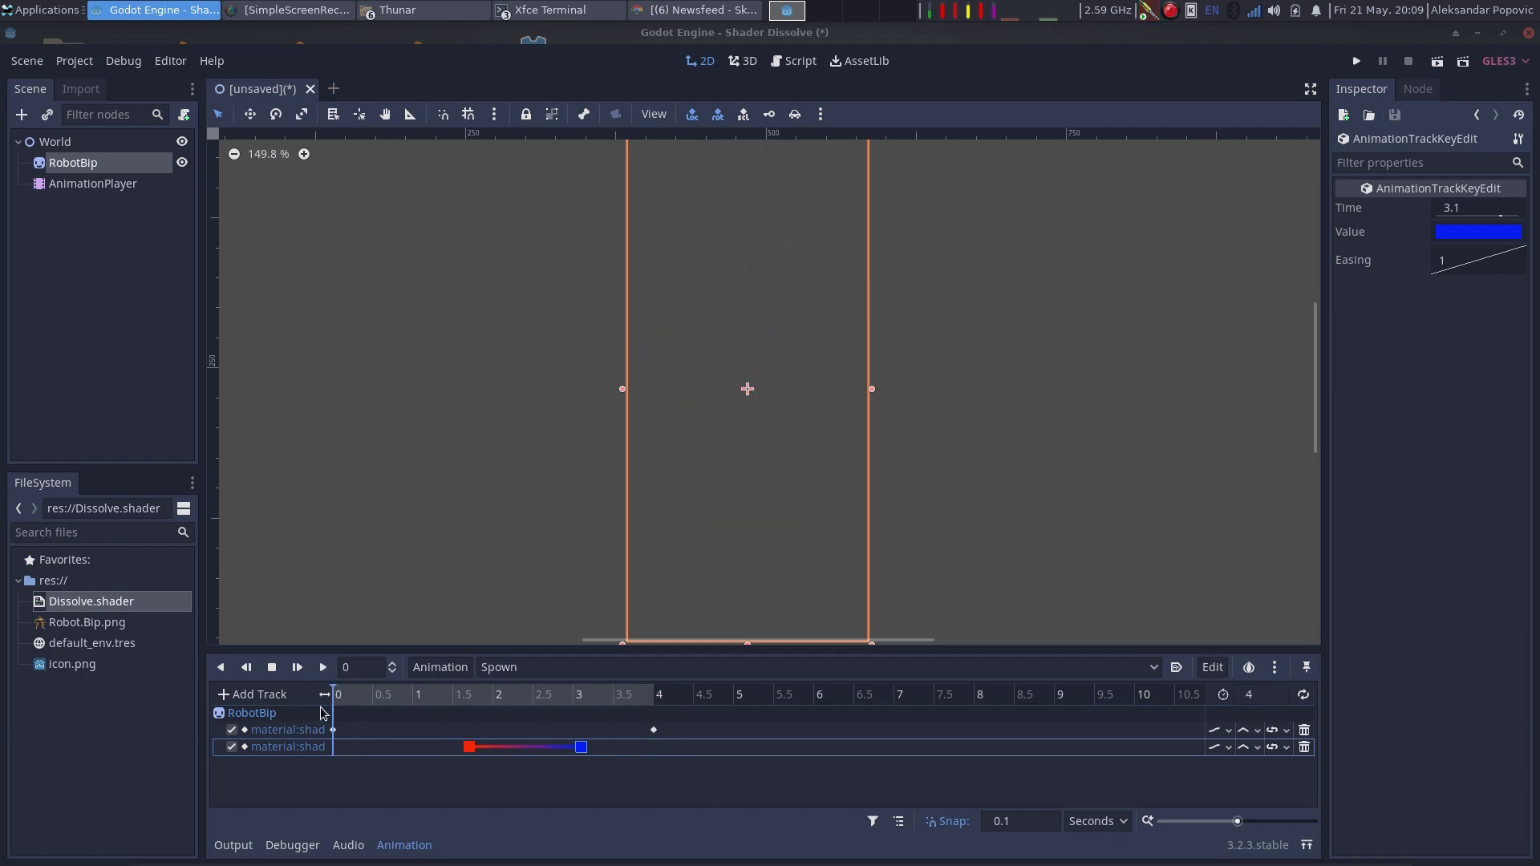
pyautogui.click(324, 668)
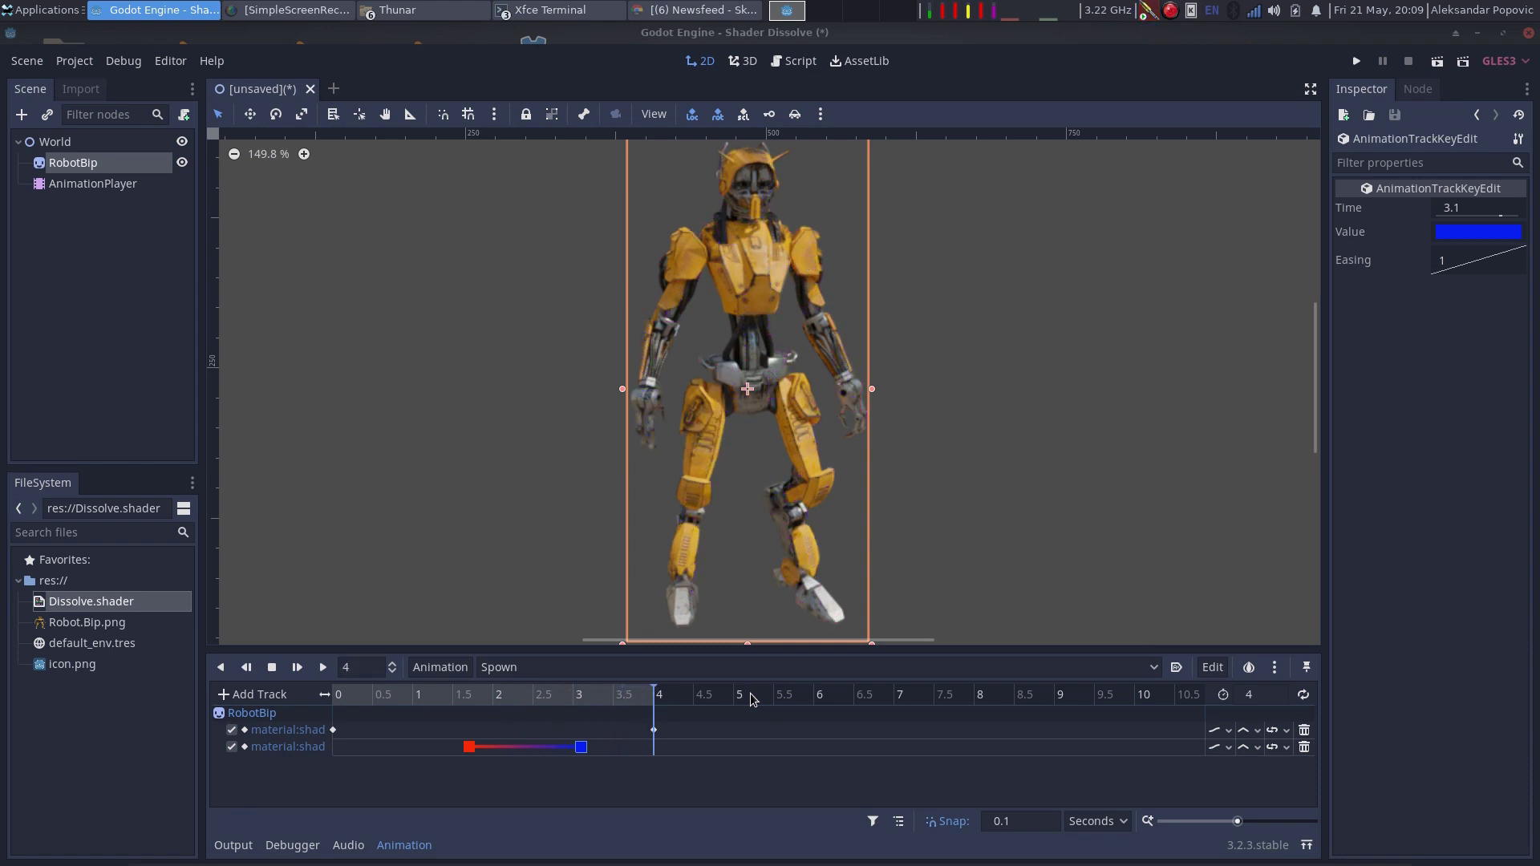
pyautogui.click(773, 323)
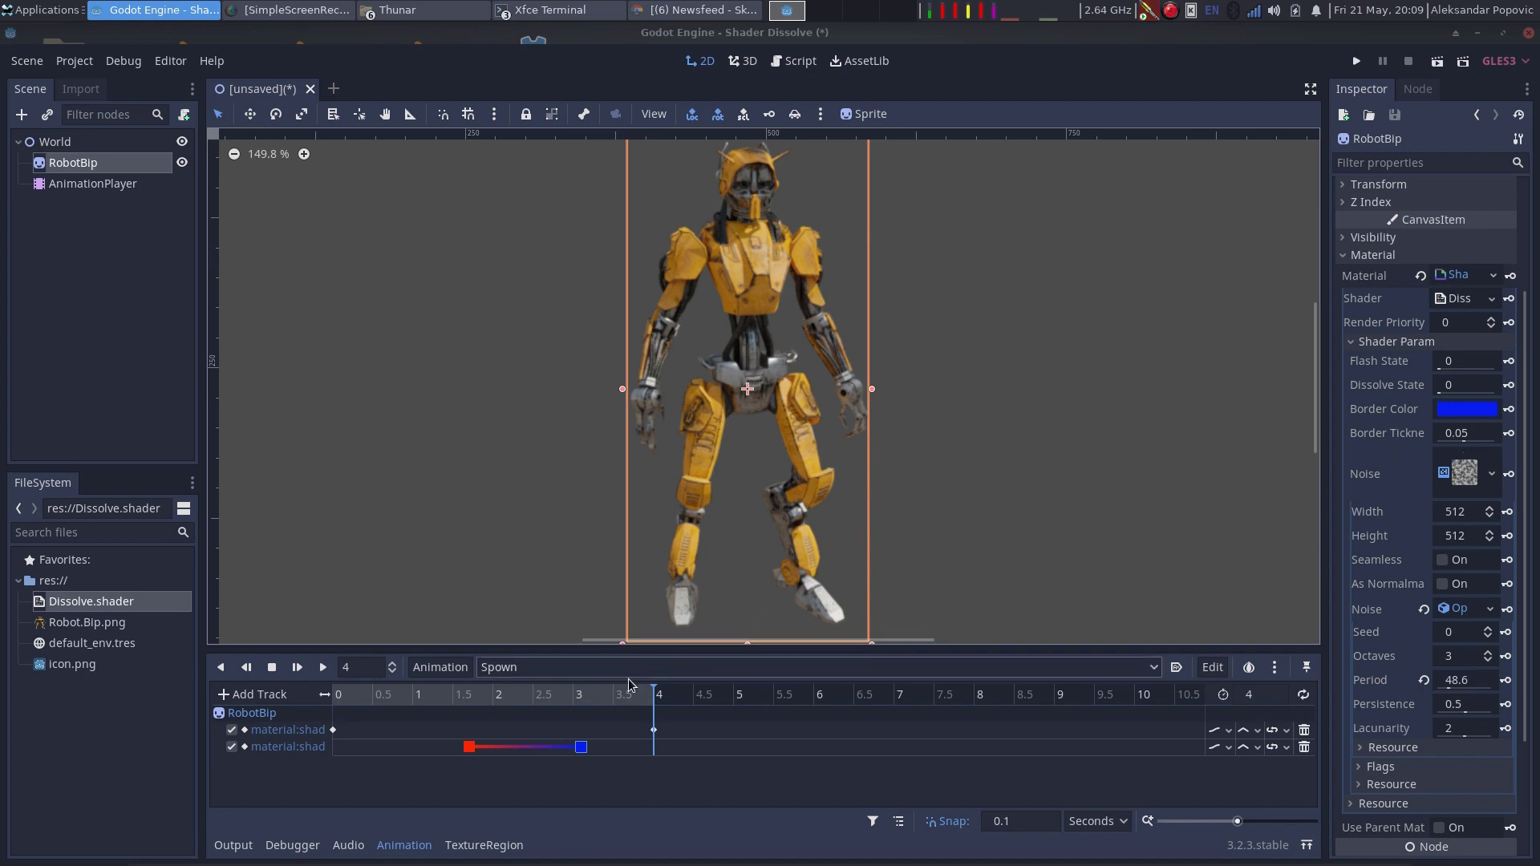
# Step: At 2.5 s, raise Border Thickness from 0.05 to 0.1, then replay Spown from the start
pyautogui.moveTo(553, 698); pyautogui.dragTo(533, 703)
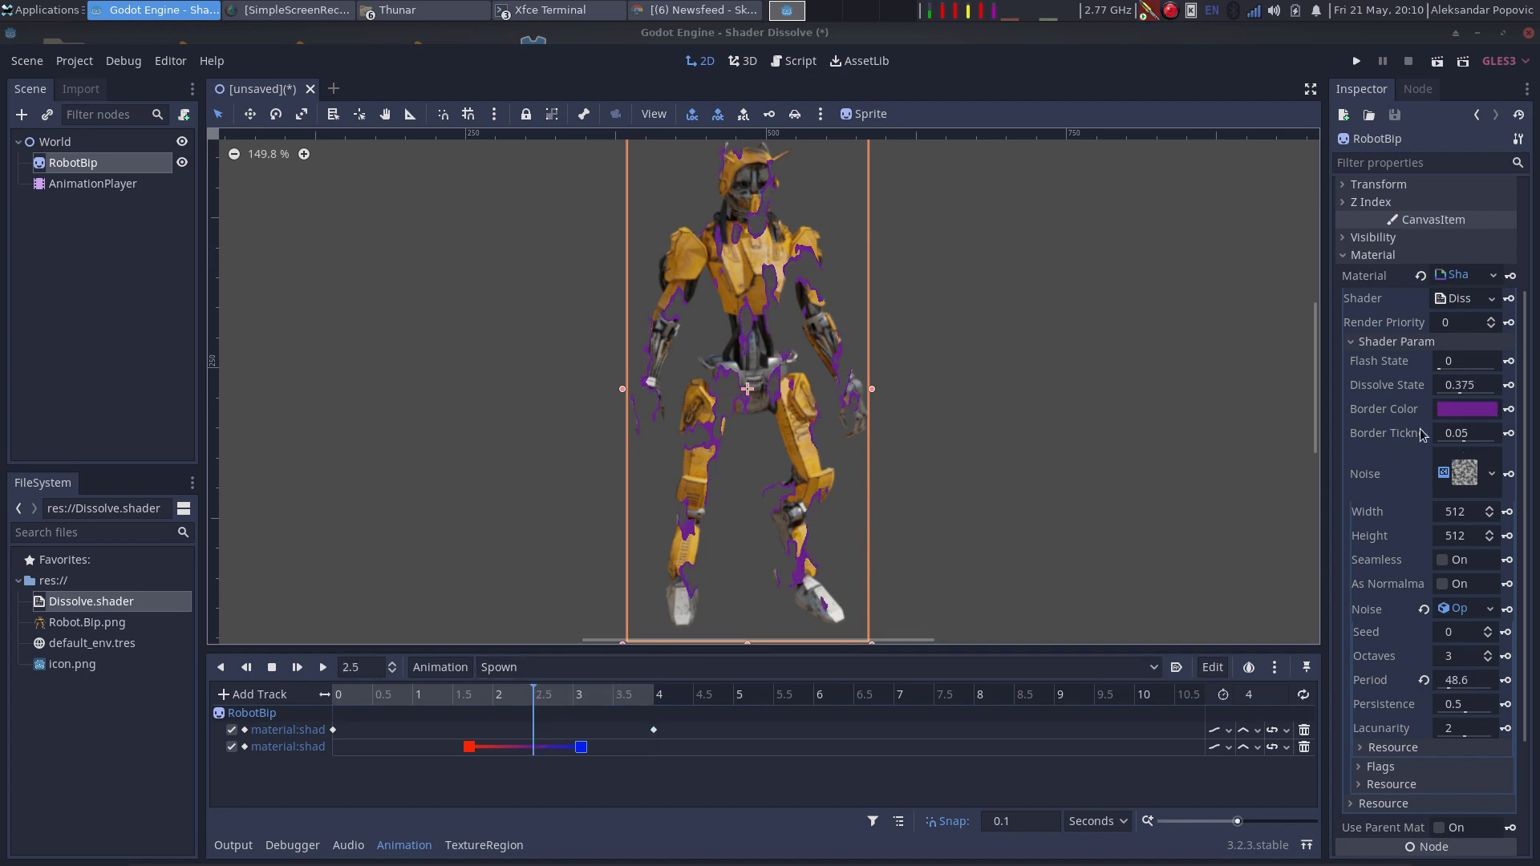
pyautogui.moveTo(1464, 442); pyautogui.dragTo(1508, 448)
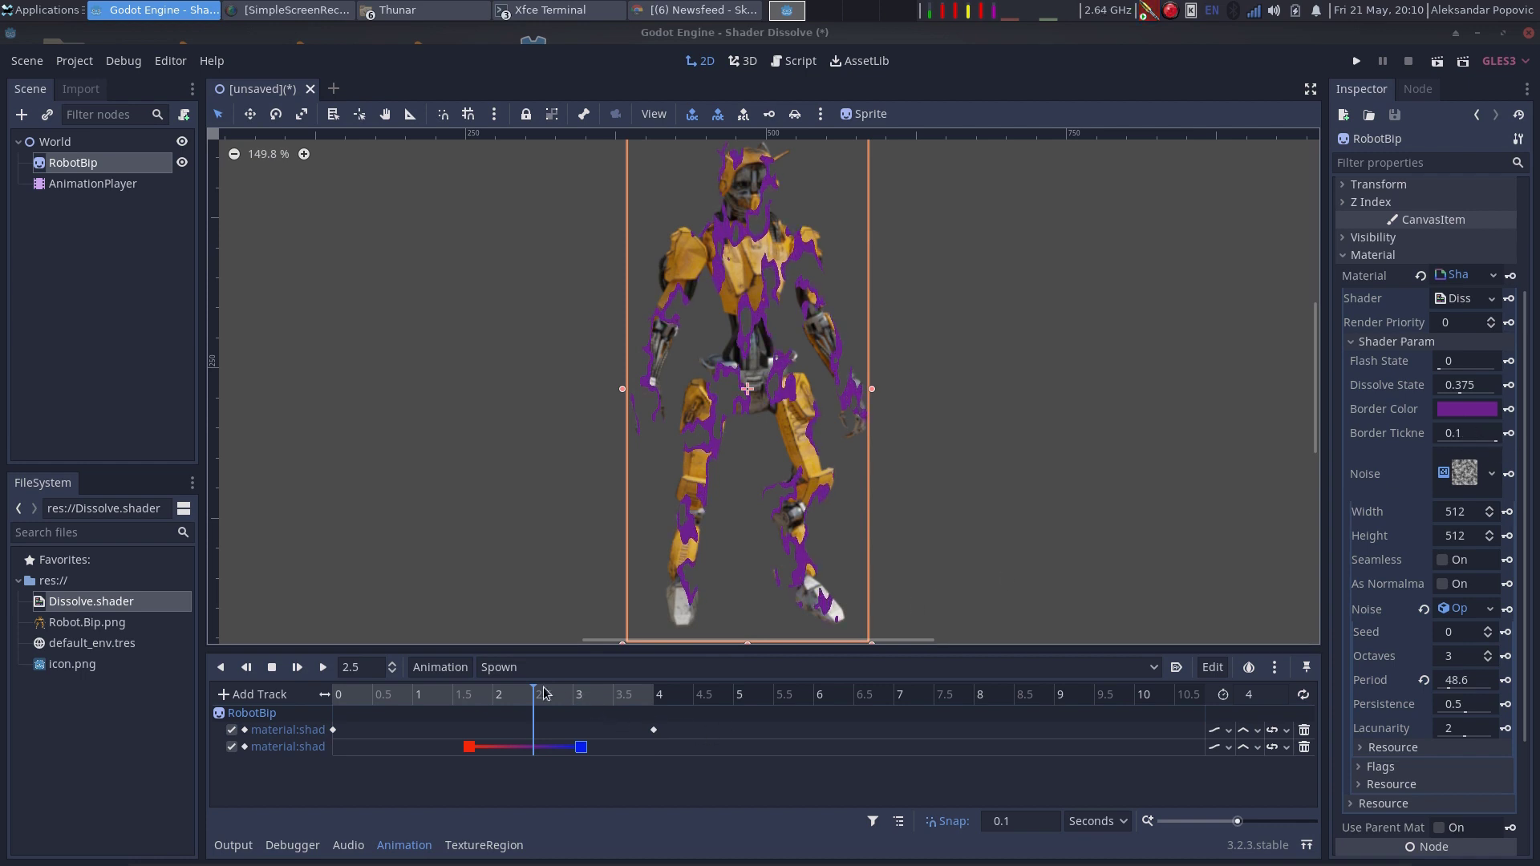
pyautogui.moveTo(533, 692); pyautogui.dragTo(319, 720)
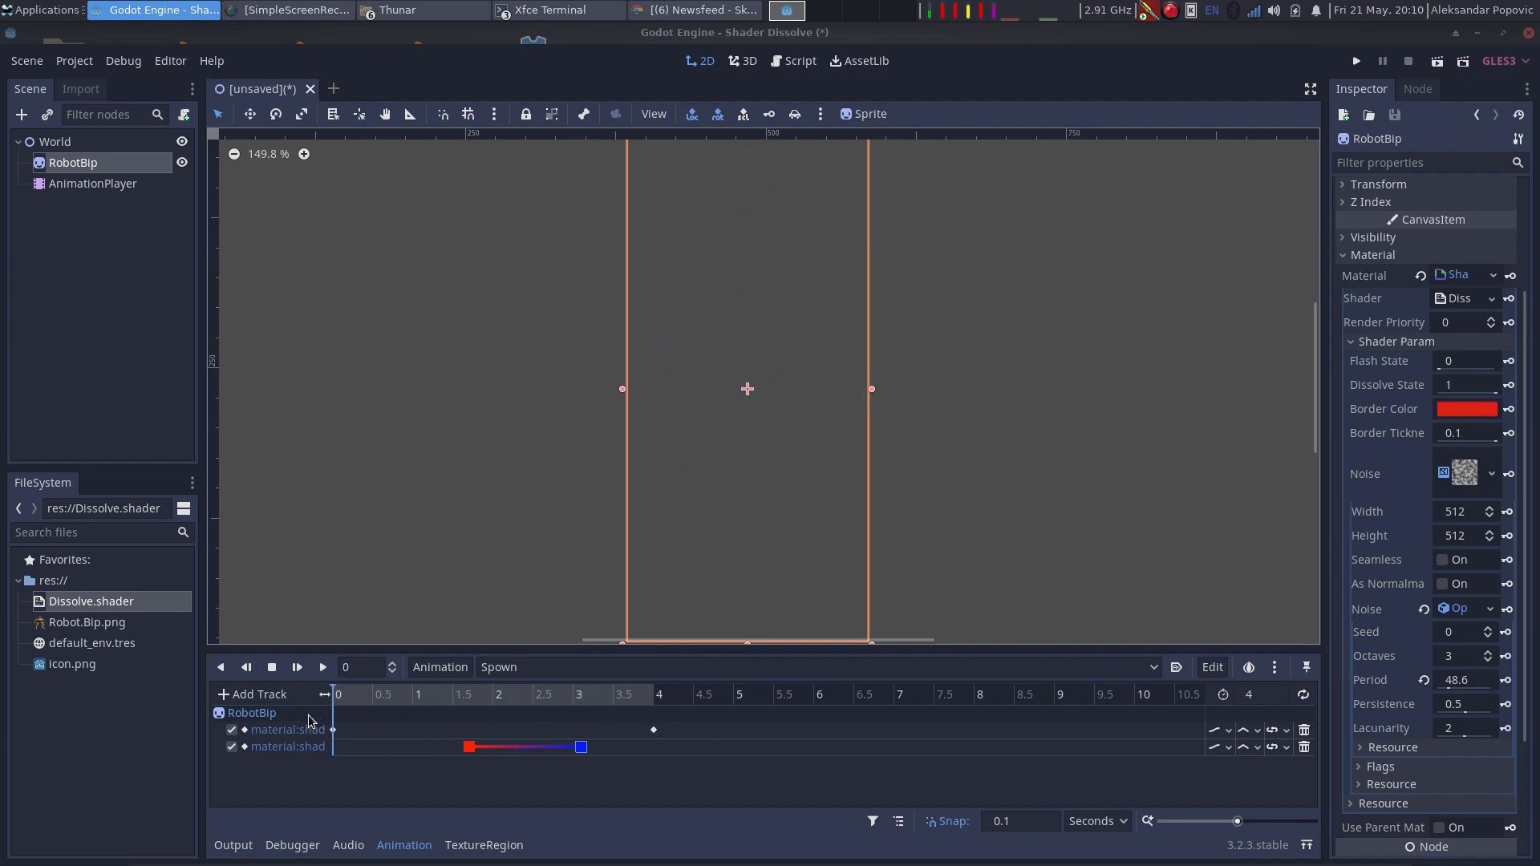
pyautogui.click(327, 668)
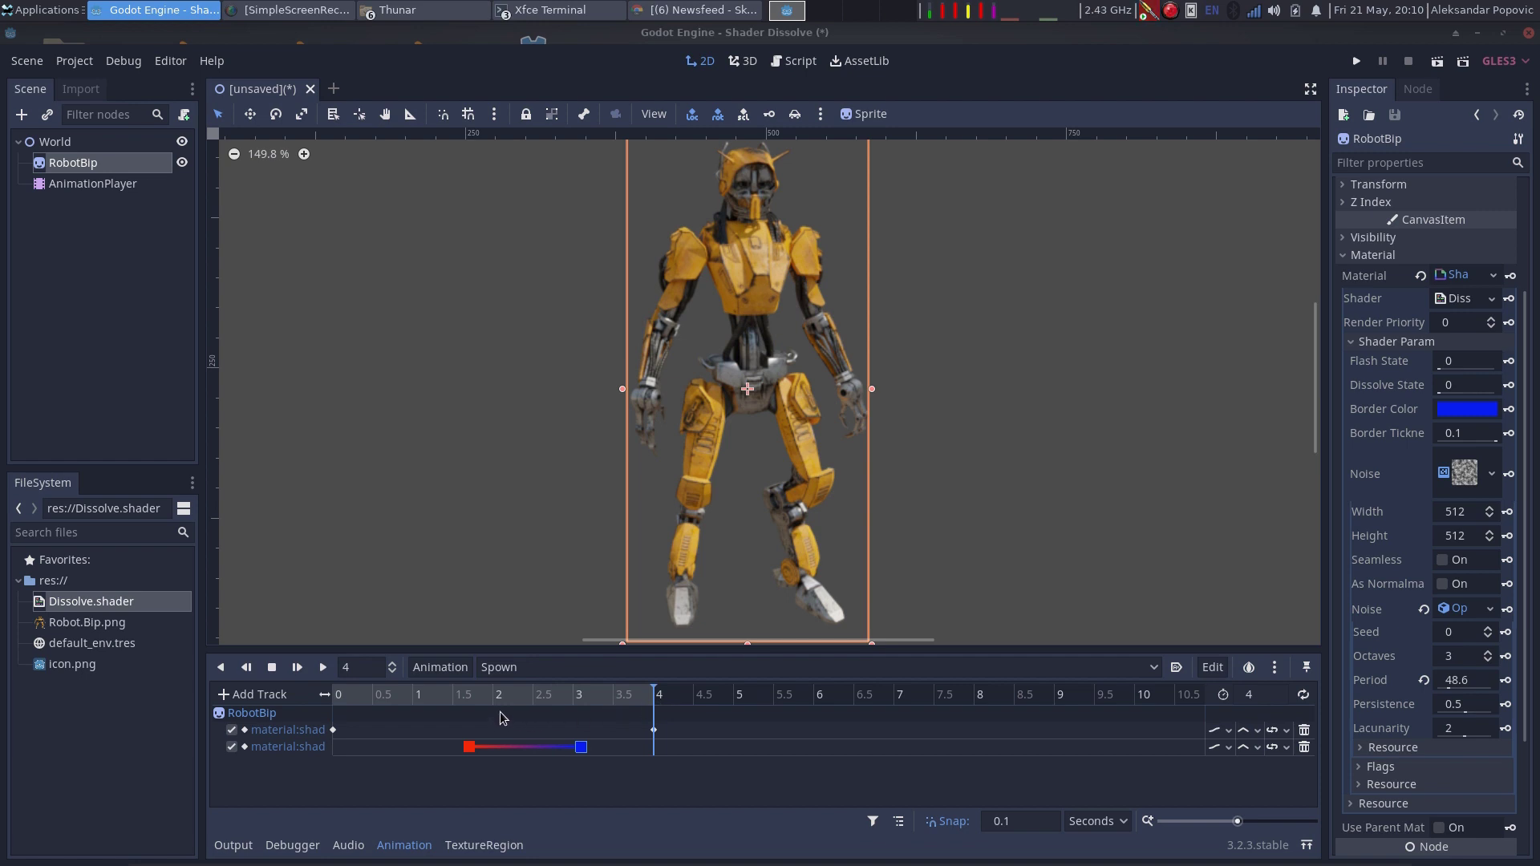
pyautogui.click(562, 671)
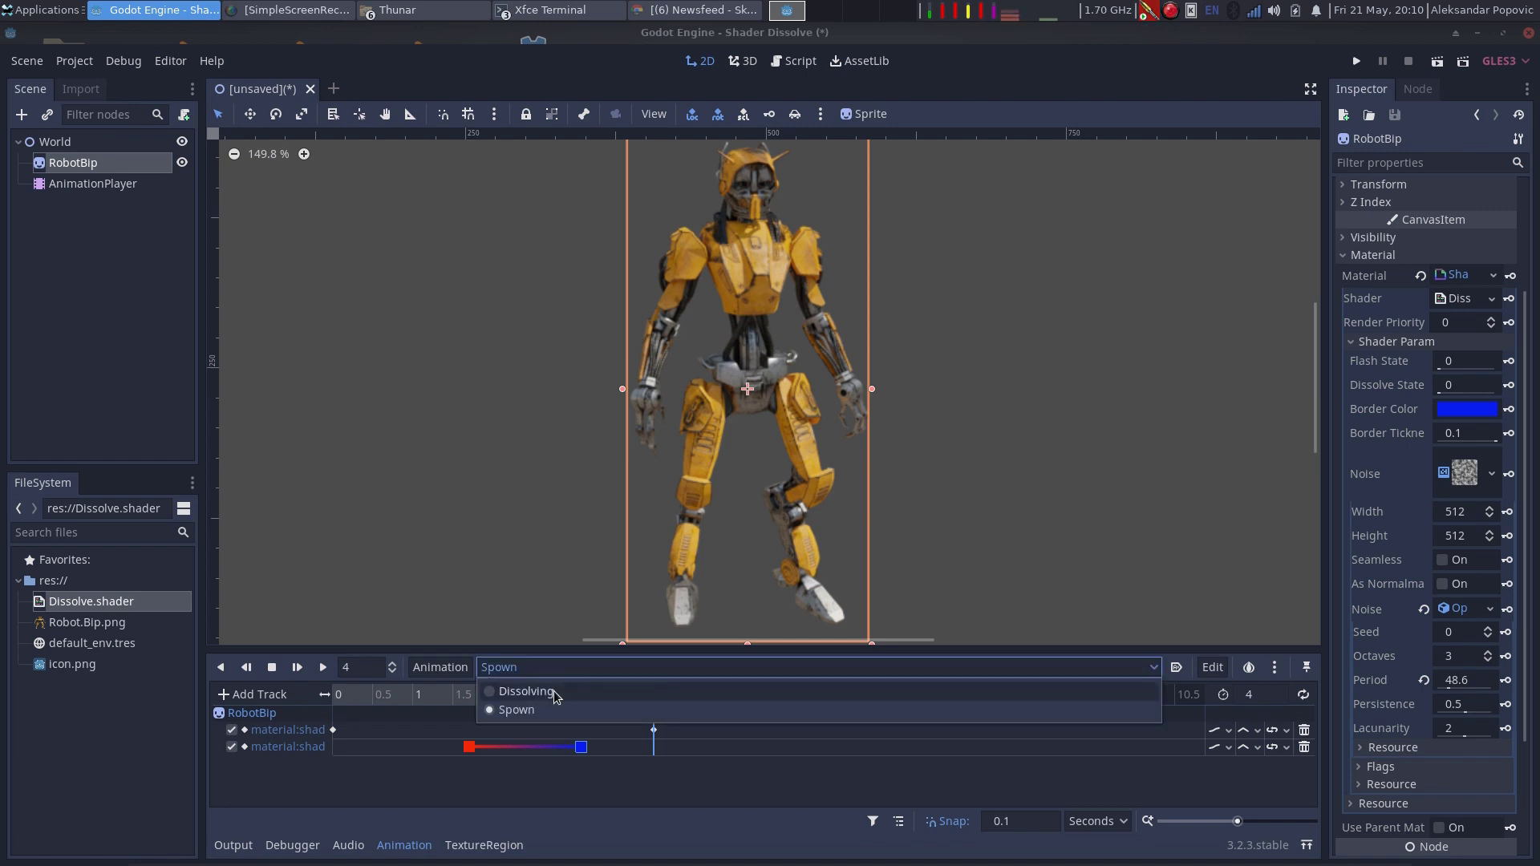
pyautogui.click(557, 692)
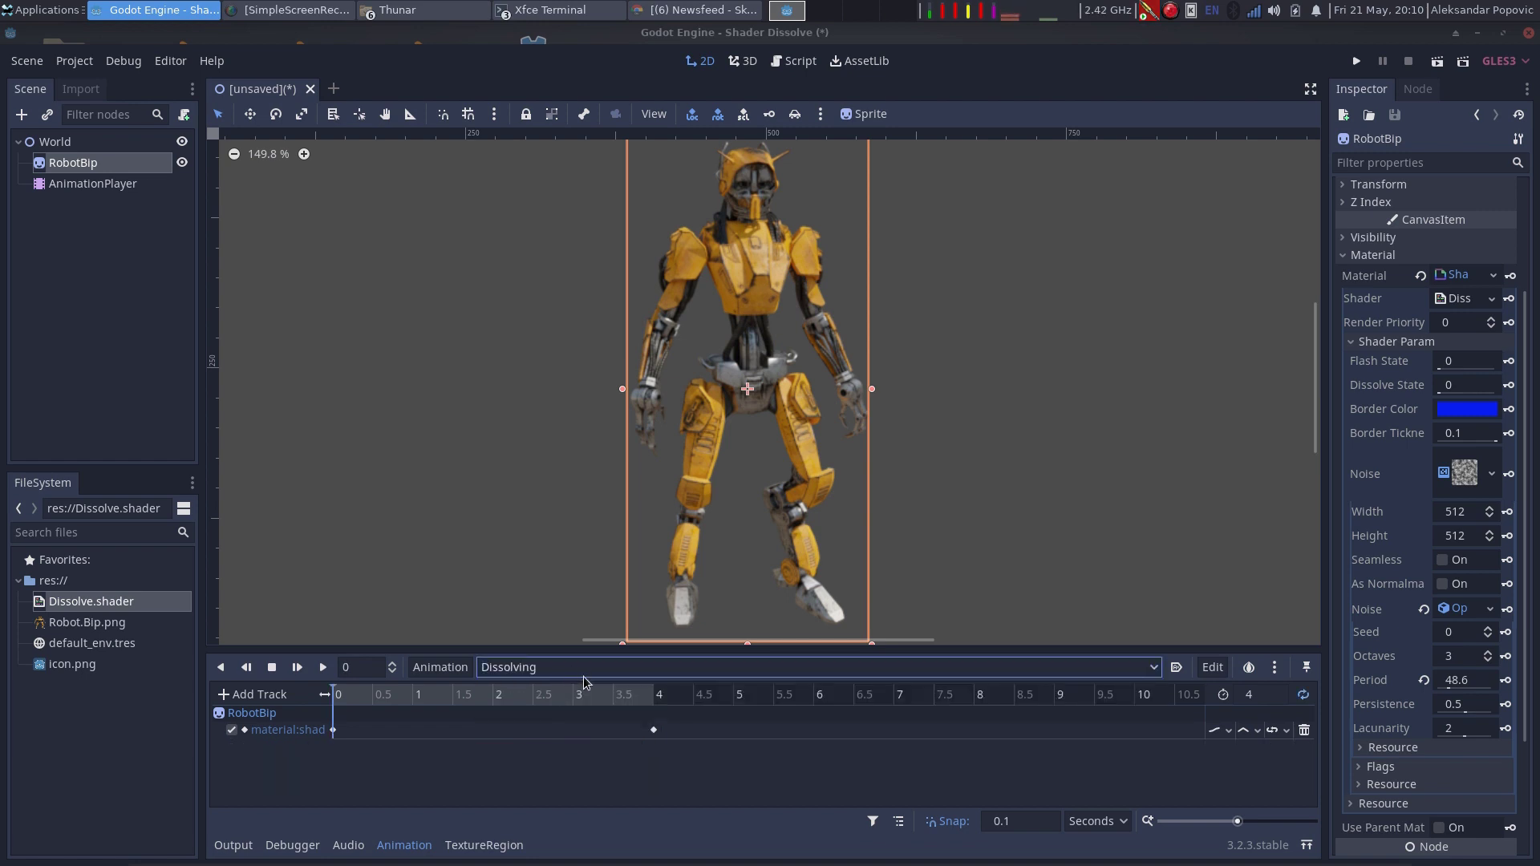
pyautogui.click(586, 670)
pyautogui.click(579, 709)
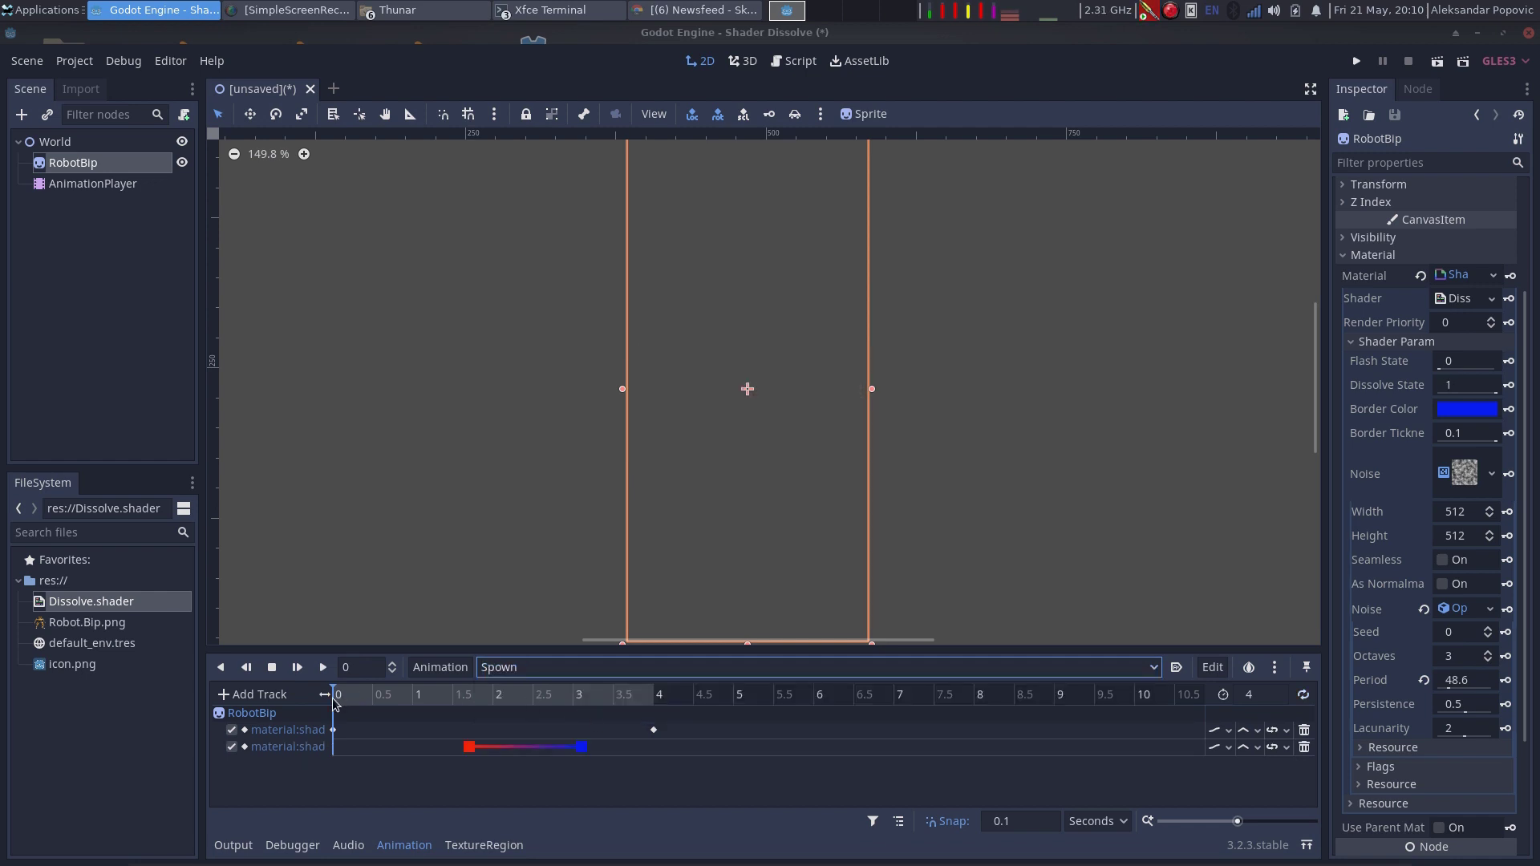
pyautogui.click(332, 670)
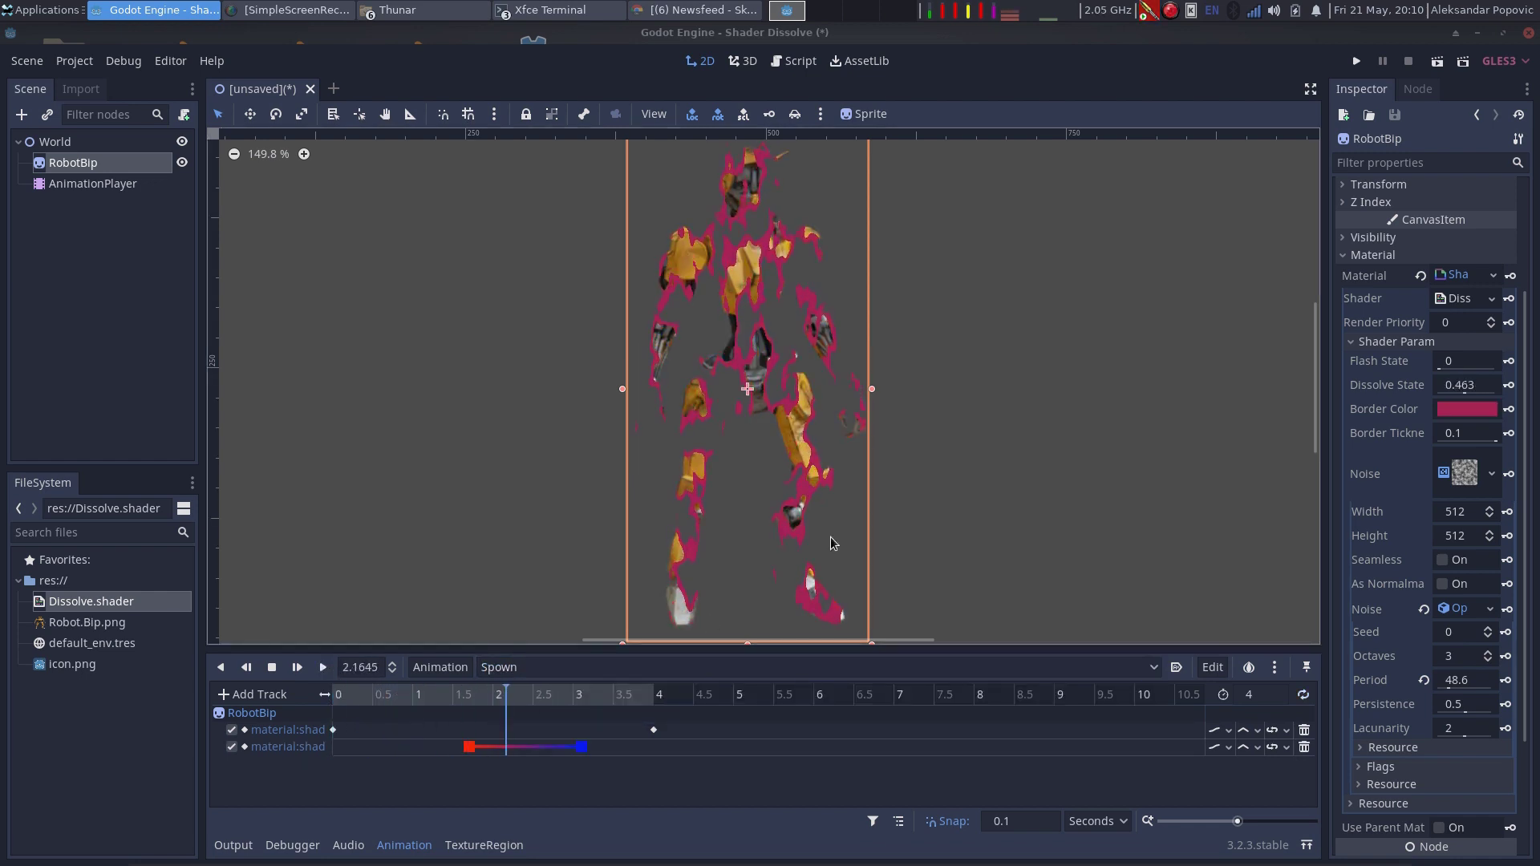
pyautogui.scroll(-1, 971, 441)
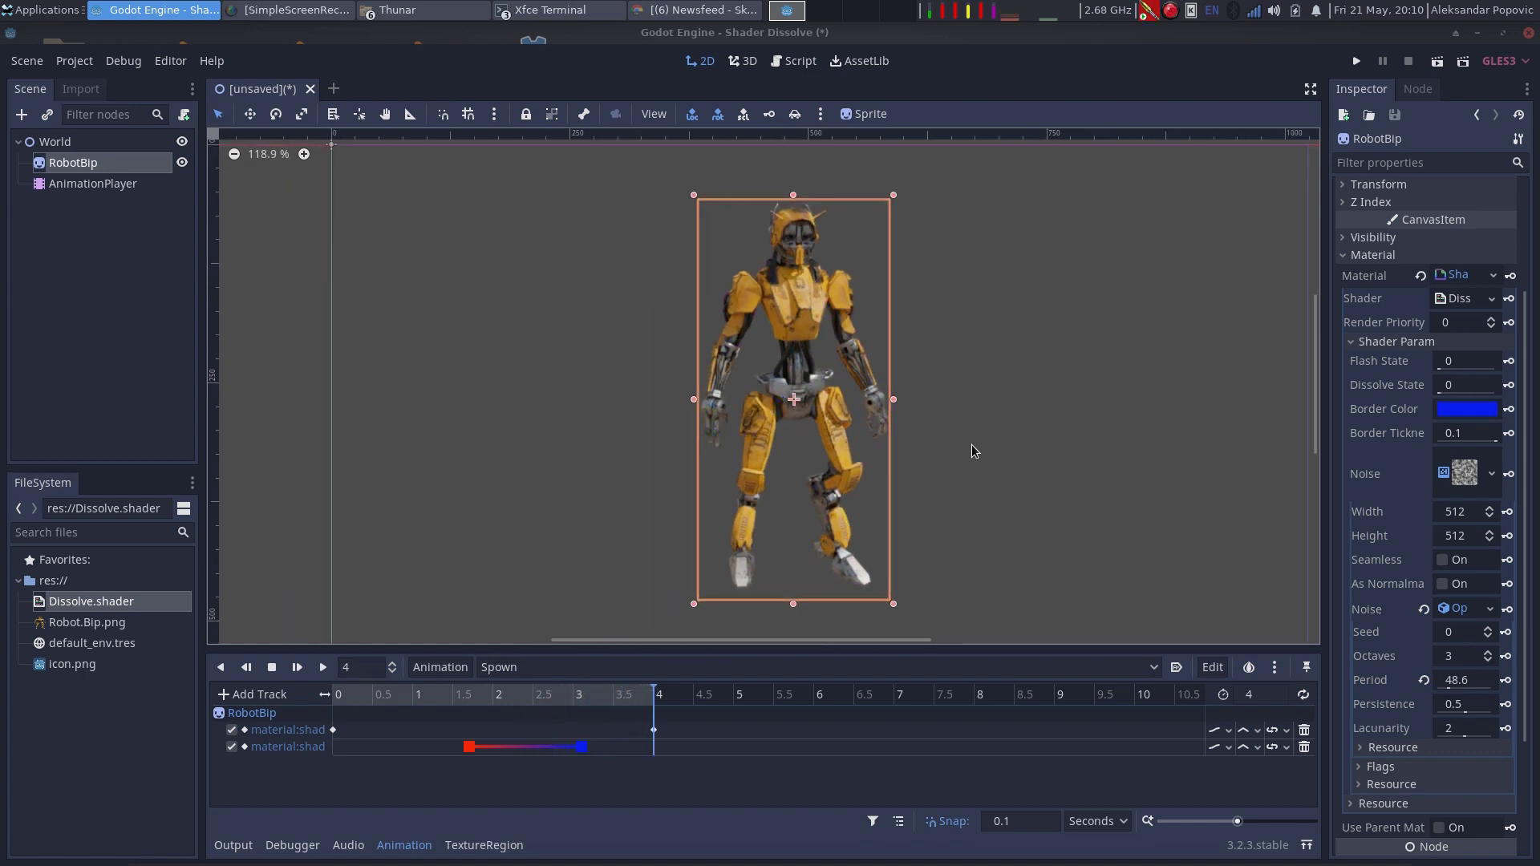
# Step: Turn on looping for Spown and play it from the start
pyautogui.moveTo(970, 452); pyautogui.dragTo(960, 466, button='middle')
pyautogui.click(1305, 696)
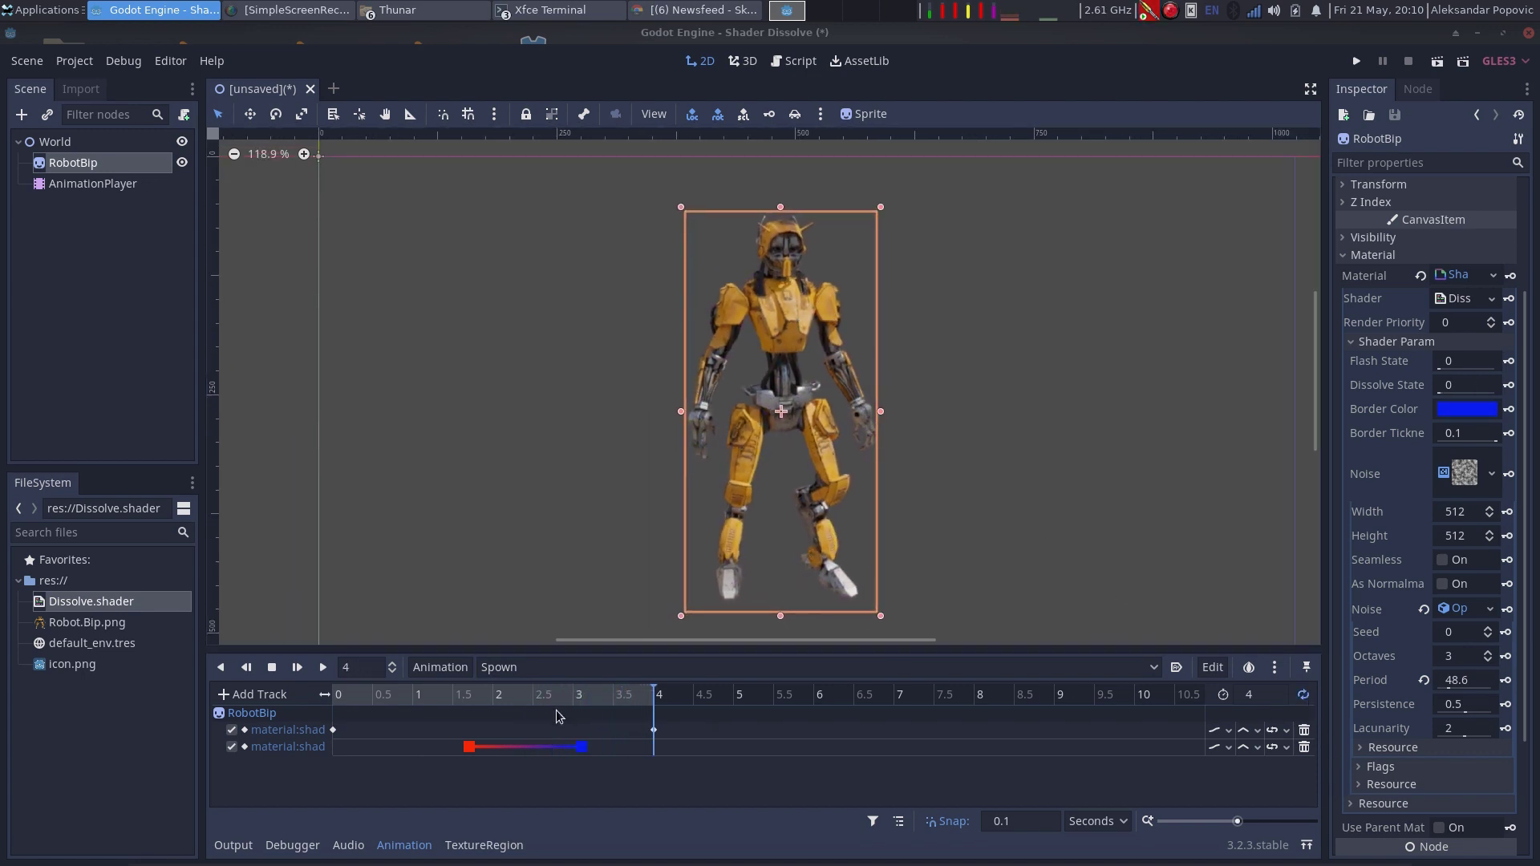
pyautogui.click(322, 674)
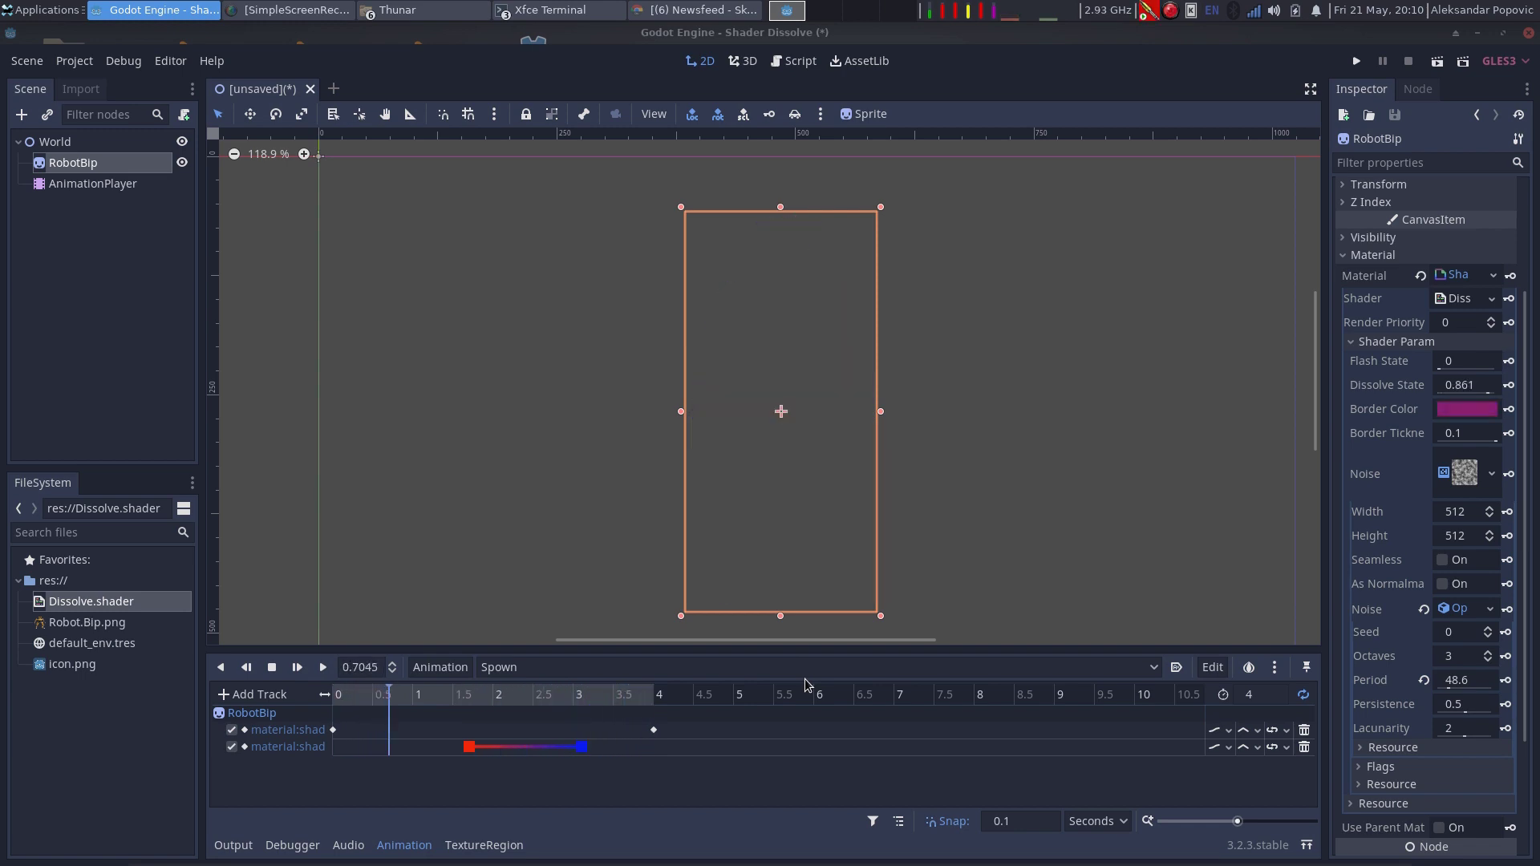
# Step: Switch to the Dissolving animation, preview it, and stop playback
pyautogui.click(654, 667)
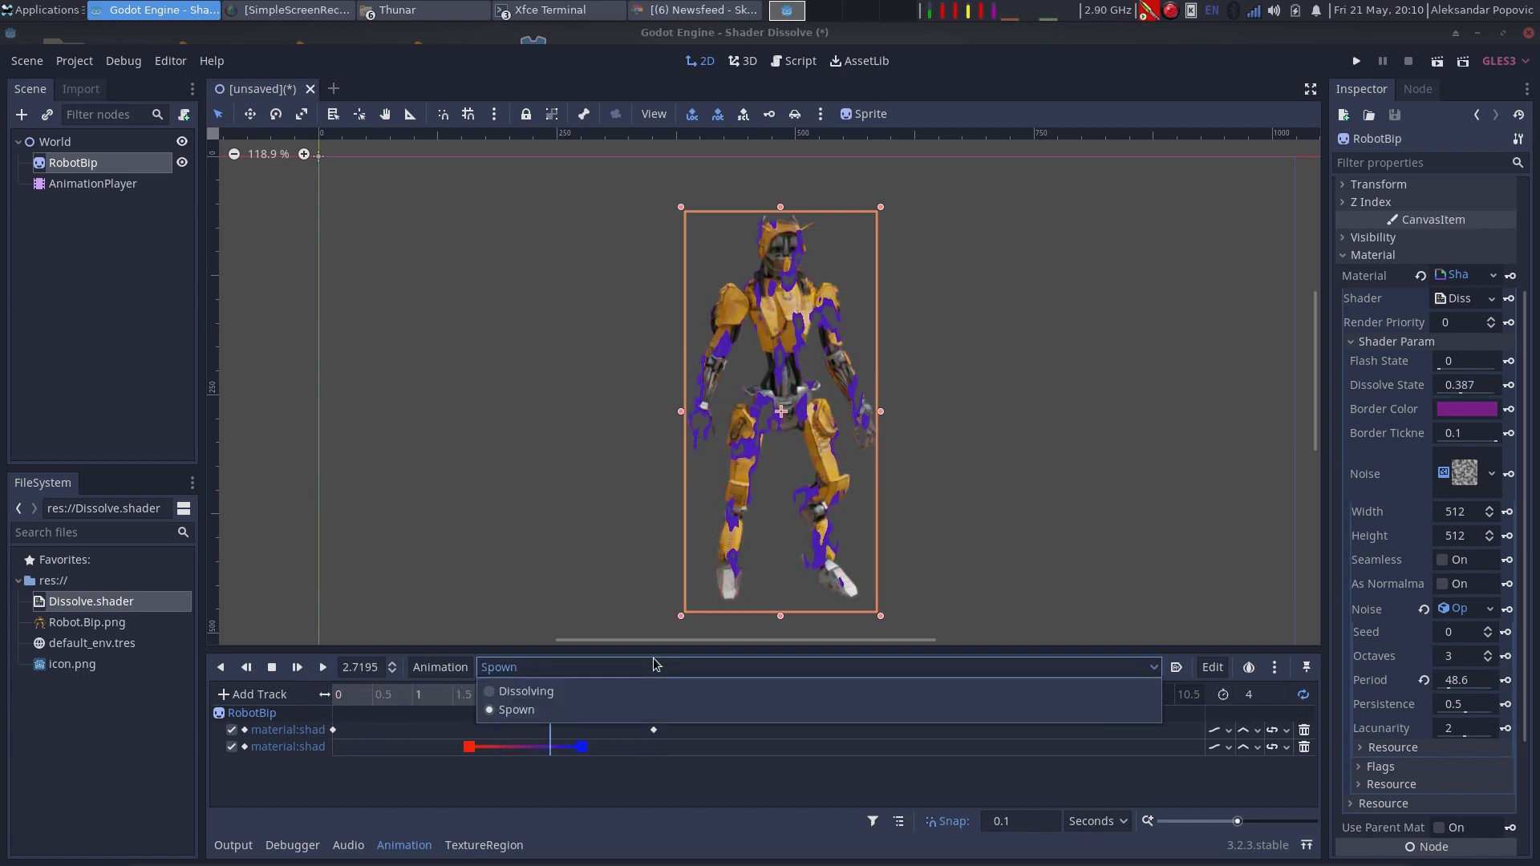
pyautogui.click(675, 692)
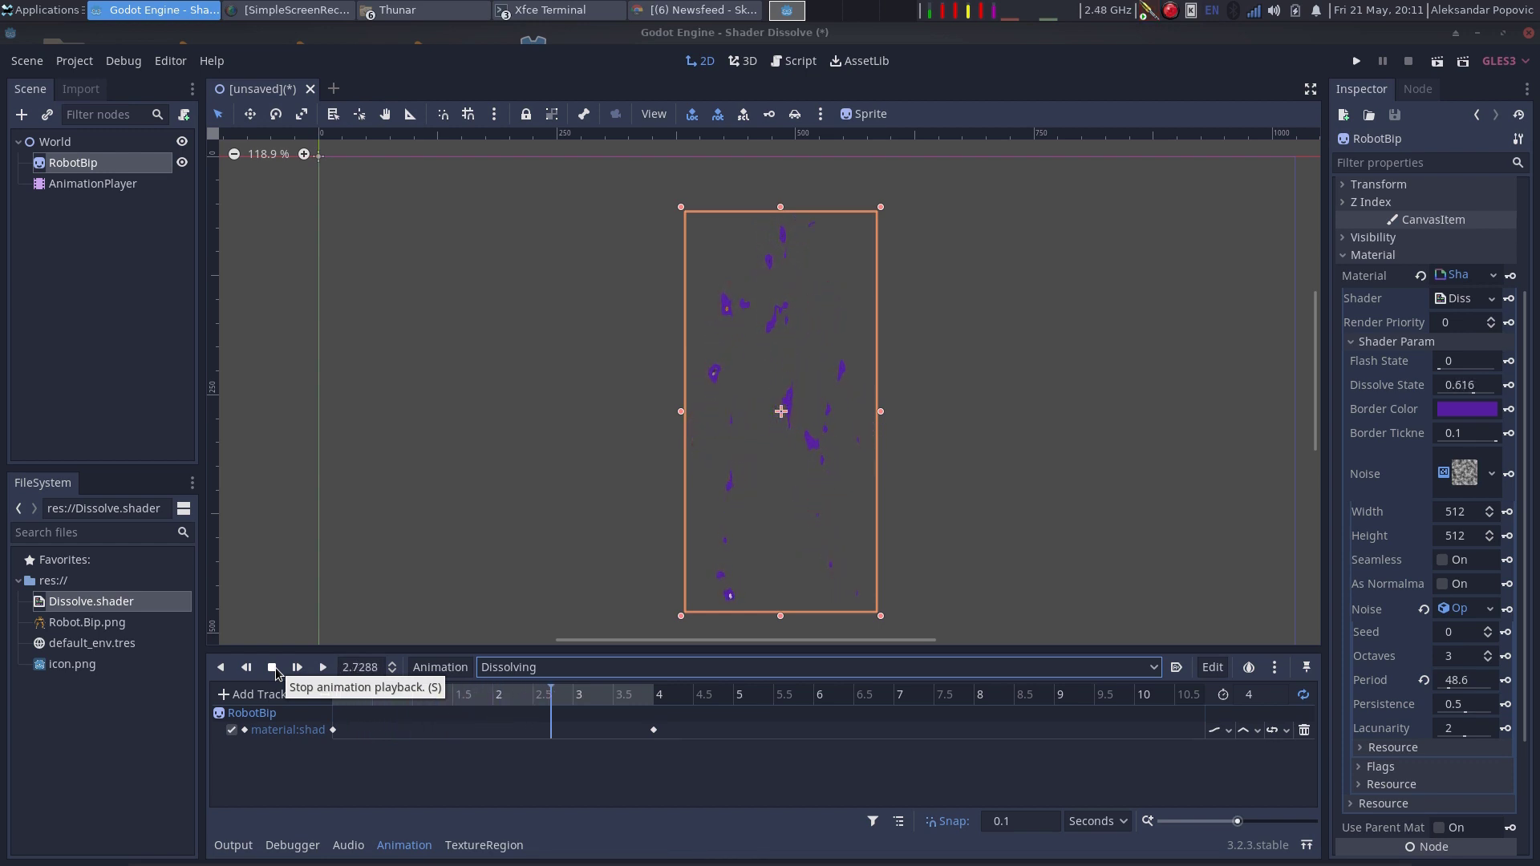
pyautogui.click(273, 667)
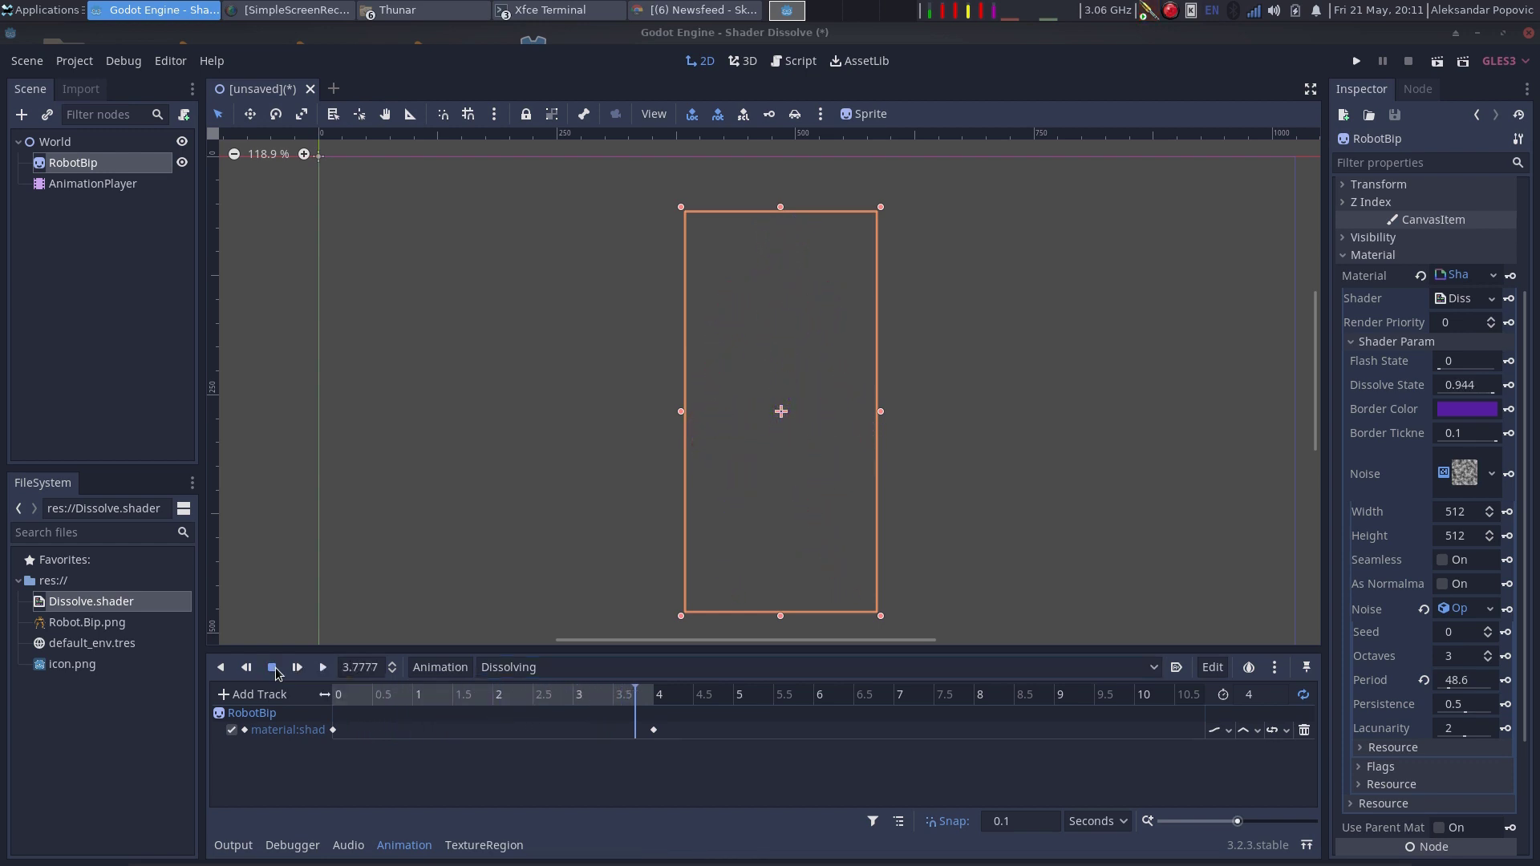